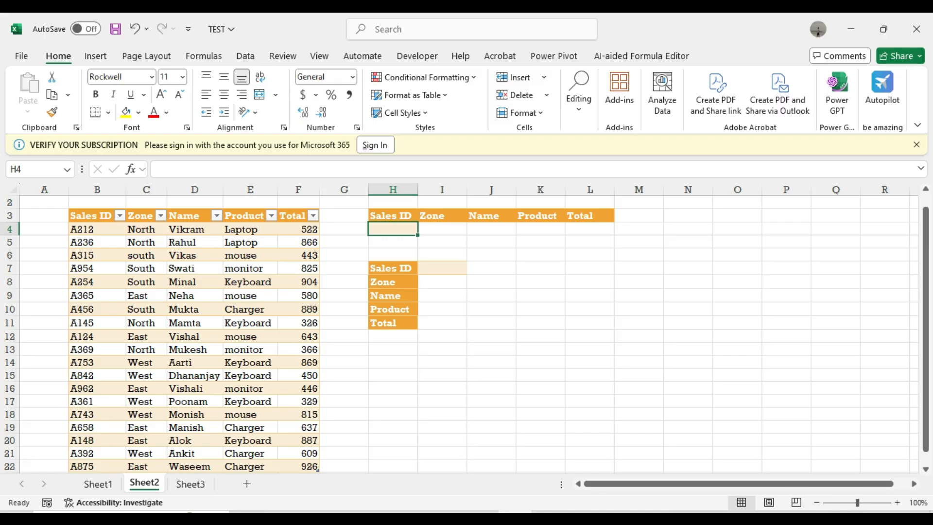
- Copy the first Sales ID of the sales table from B4 into lookup cell H4
{"action": "left_click", "coordinate": [97, 228]}
{"action": "key", "text": "ctrl+c"}
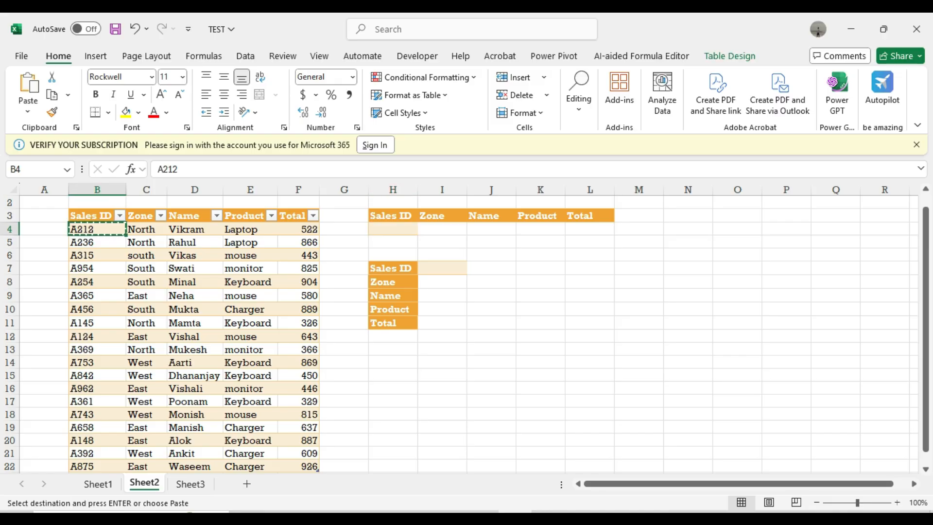
{"action": "left_click", "coordinate": [392, 229]}
{"action": "key", "text": "ctrl+v"}
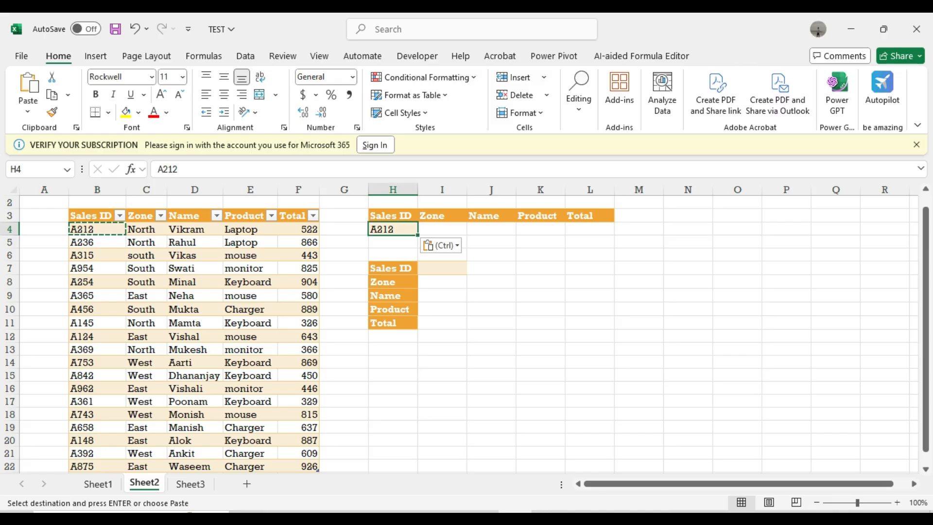
{"action": "left_click", "coordinate": [442, 229]}
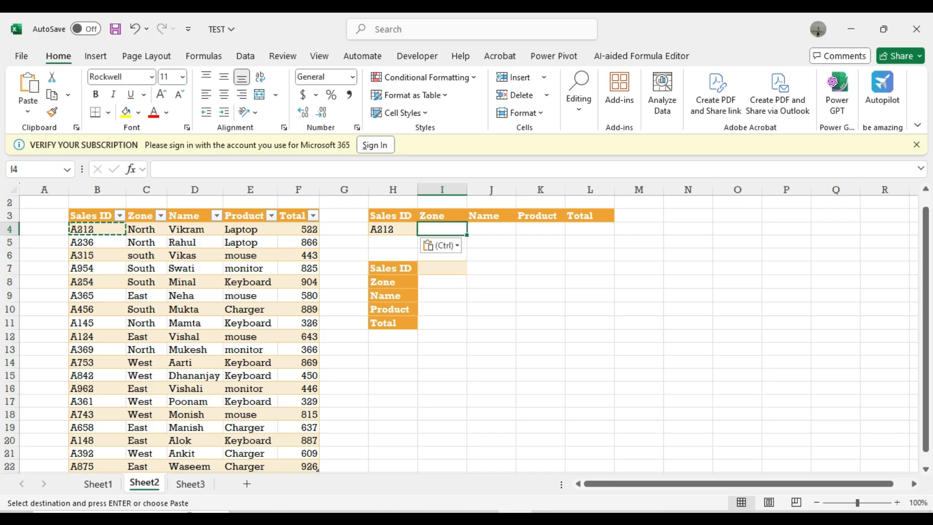
{"action": "key", "text": "Right"}
{"action": "key", "text": "Right"}
{"action": "key", "text": "Right"}
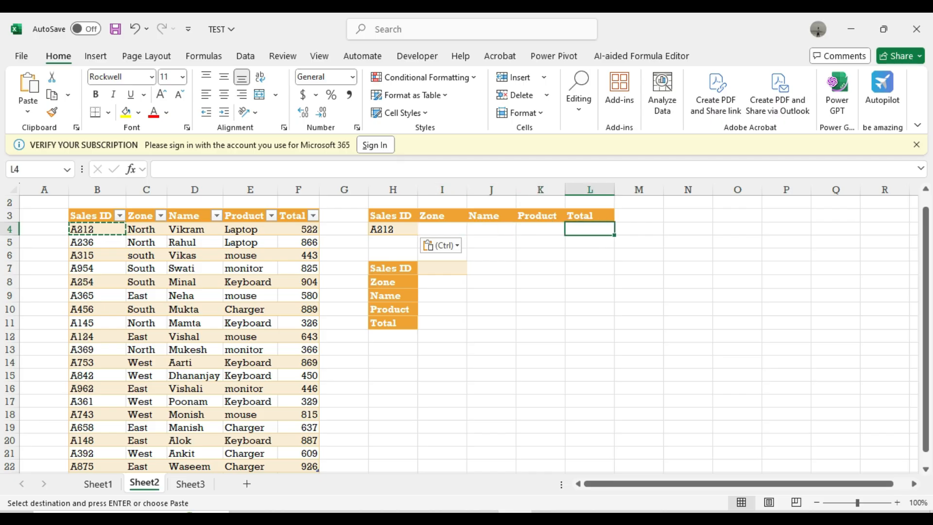
{"action": "key", "text": "Left"}
{"action": "key", "text": "Left"}
{"action": "key", "text": "Left"}
{"action": "key", "text": "Left"}
{"action": "key", "text": "Right"}
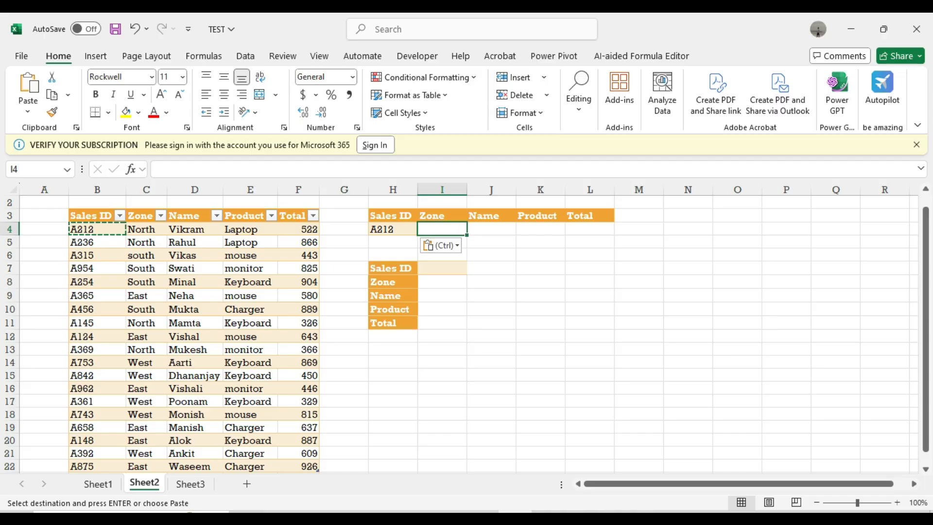
{"action": "left_click", "coordinate": [441, 268]}
- Start a VLOOKUP formula in Zone cell I4 with the absolute reference $H$4 as the lookup value
{"action": "left_click", "coordinate": [441, 229]}
{"action": "type", "text": "=vl"}
{"action": "key", "text": "Tab"}
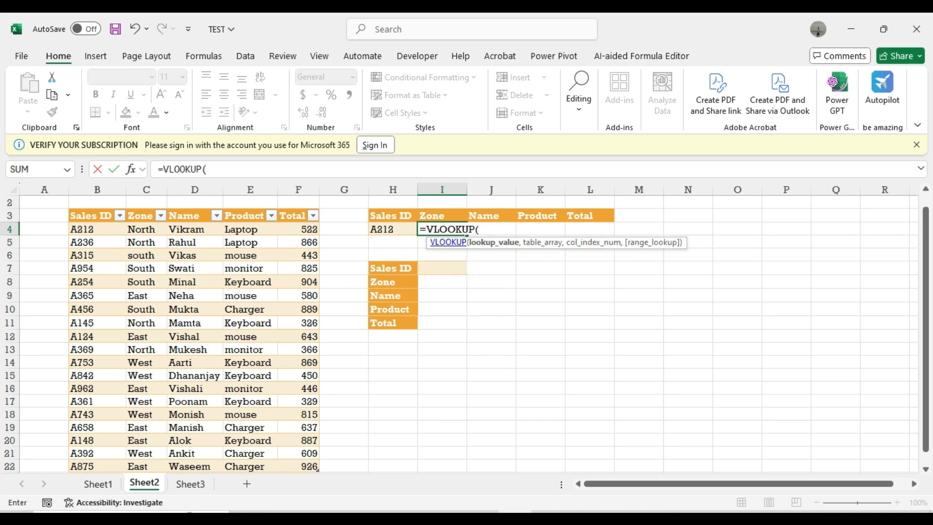
{"action": "key", "text": "Left"}
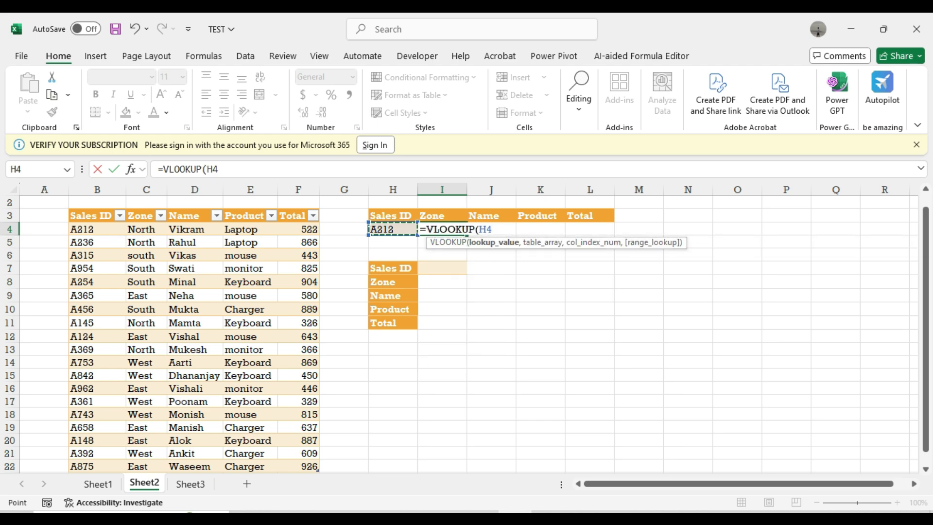
{"action": "key", "text": "F4"}
{"action": "type", "text": ",,"}
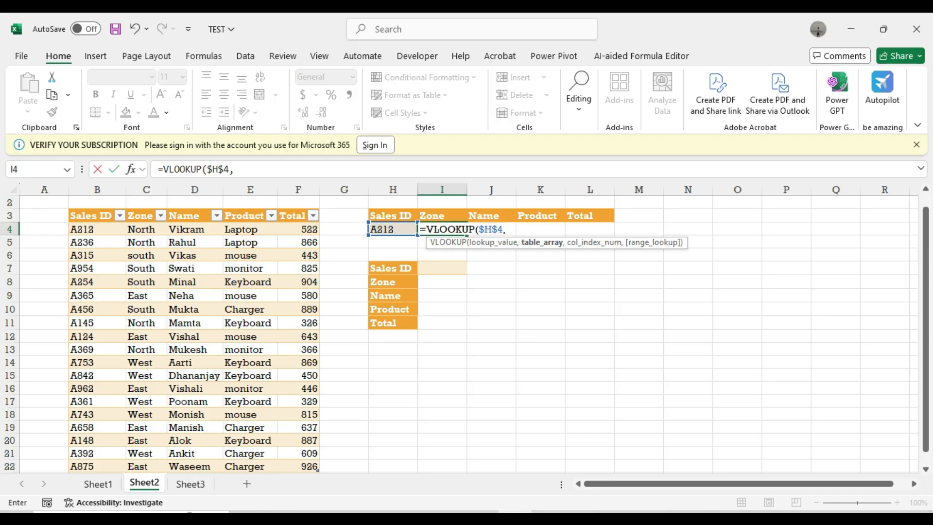
- Complete the I4 formula with the whole sales table including headers, Table13[#All], column index 2 and exact match FALSE
{"action": "left_click", "coordinate": [91, 215]}
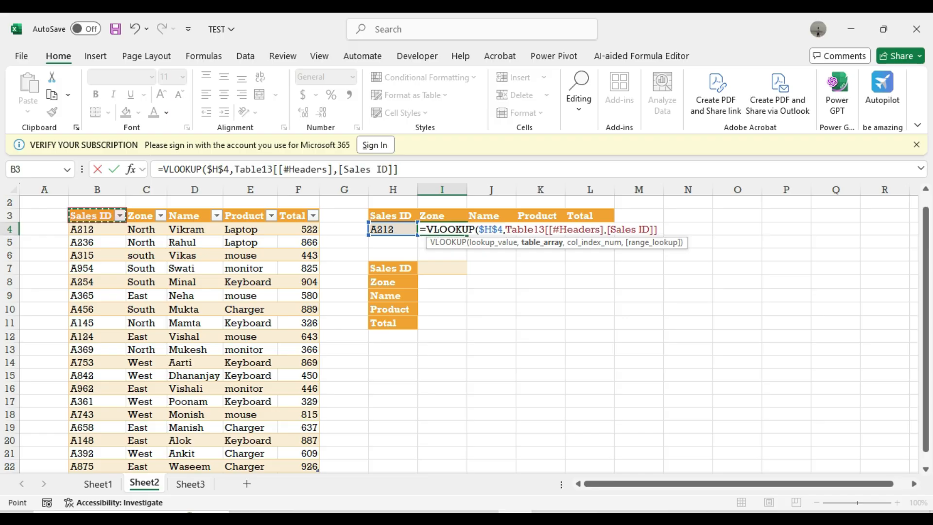
{"action": "key", "text": "ctrl+shift+Right"}
{"action": "key", "text": "ctrl+shift+Down"}
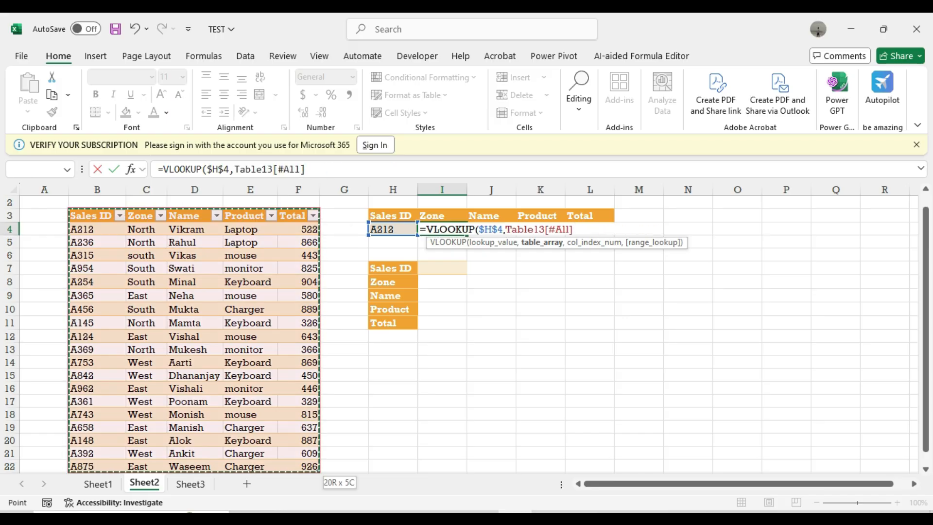
{"action": "type", "text": ","}
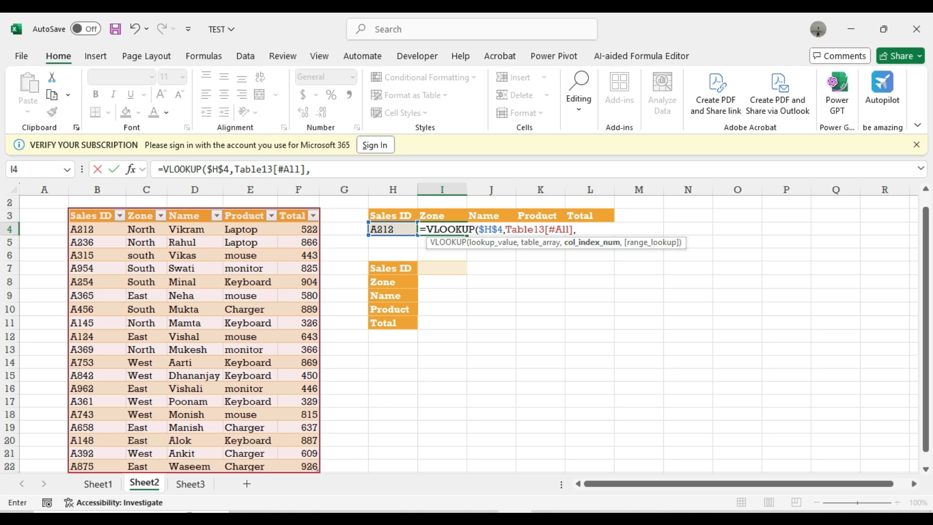
{"action": "type", "text": "2,"}
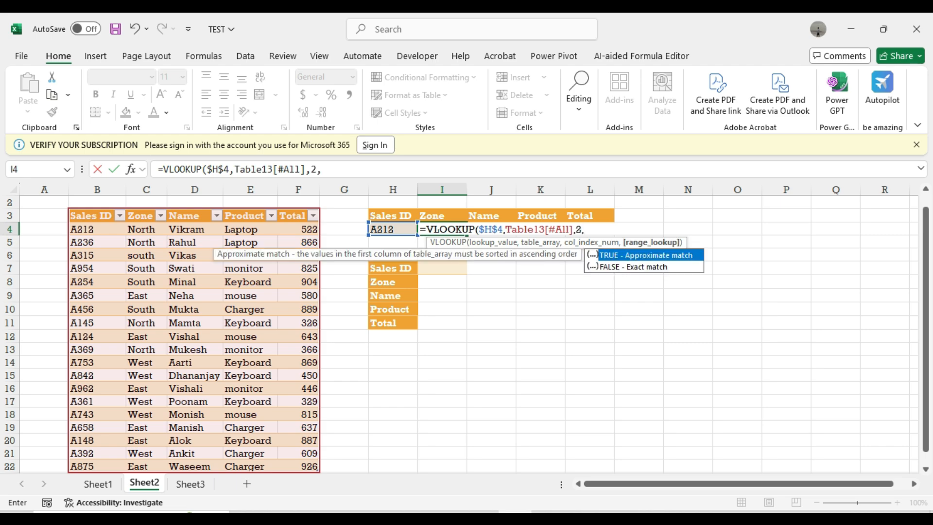
{"action": "key", "text": "Down"}
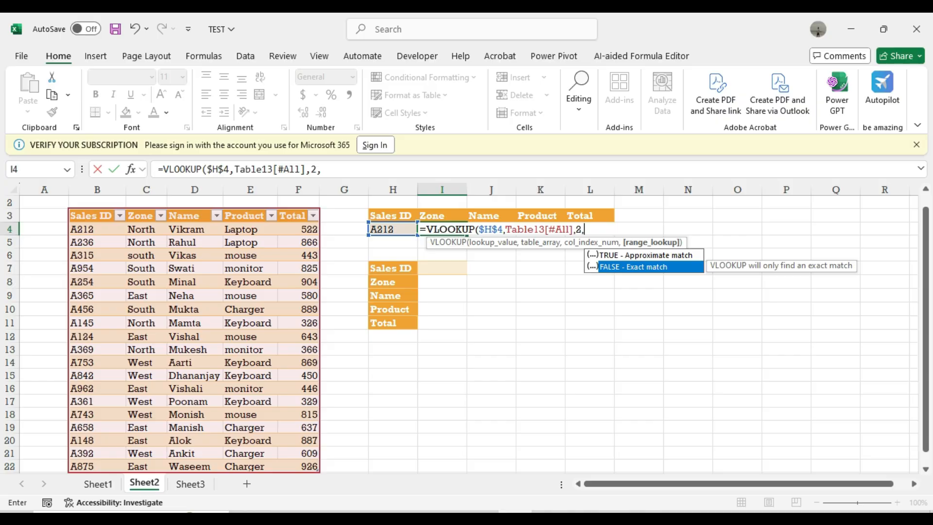
{"action": "key", "text": "Escape"}
{"action": "type", "text": "FALSE)"}
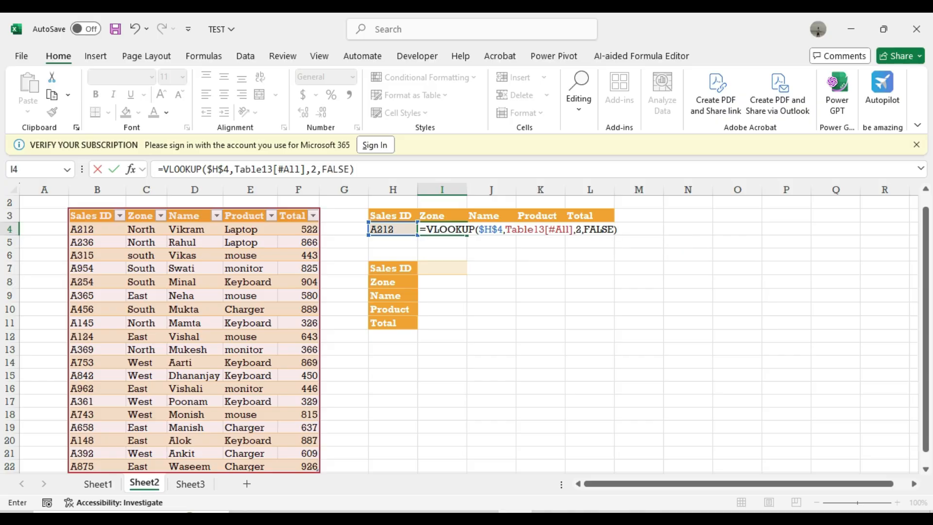
{"action": "key", "text": "Return"}
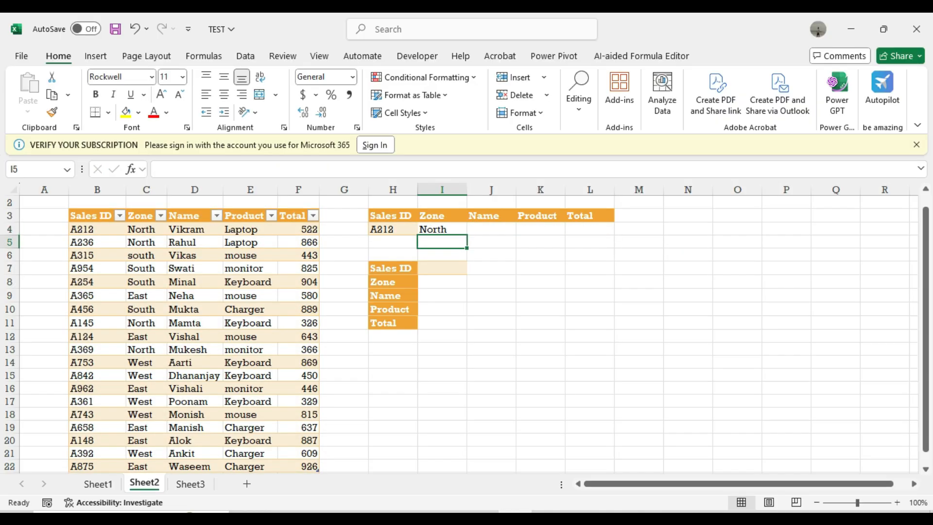
{"action": "key", "text": "Up"}
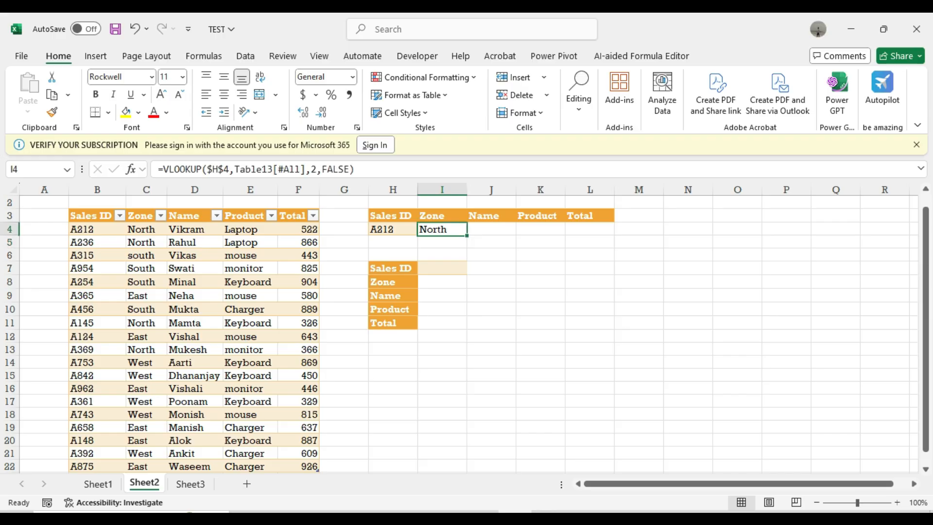
- Start a VLOOKUP formula in Name cell J4 with the absolute reference $H$4 as the lookup value
{"action": "key", "text": "Right"}
{"action": "key", "text": "Left"}
{"action": "key", "text": "Right"}
{"action": "type", "text": "="}
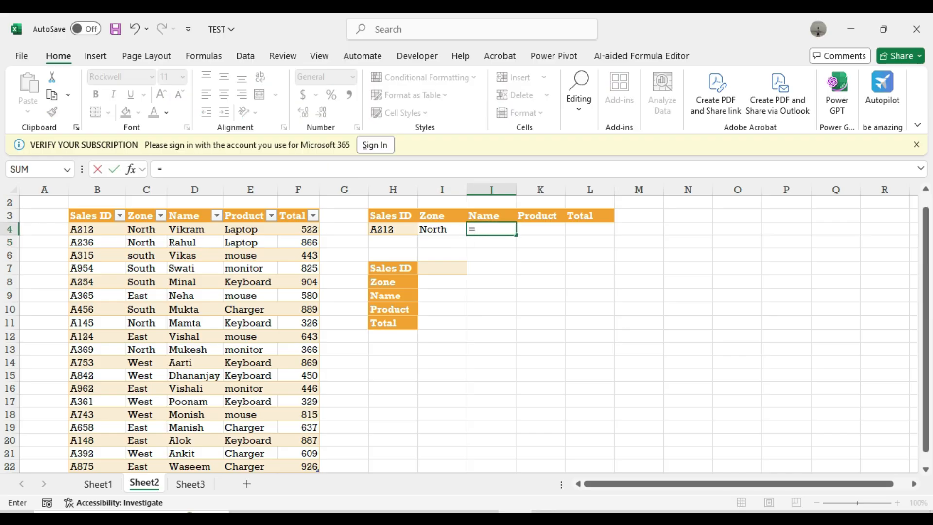
{"action": "type", "text": "vlo"}
{"action": "key", "text": "Tab"}
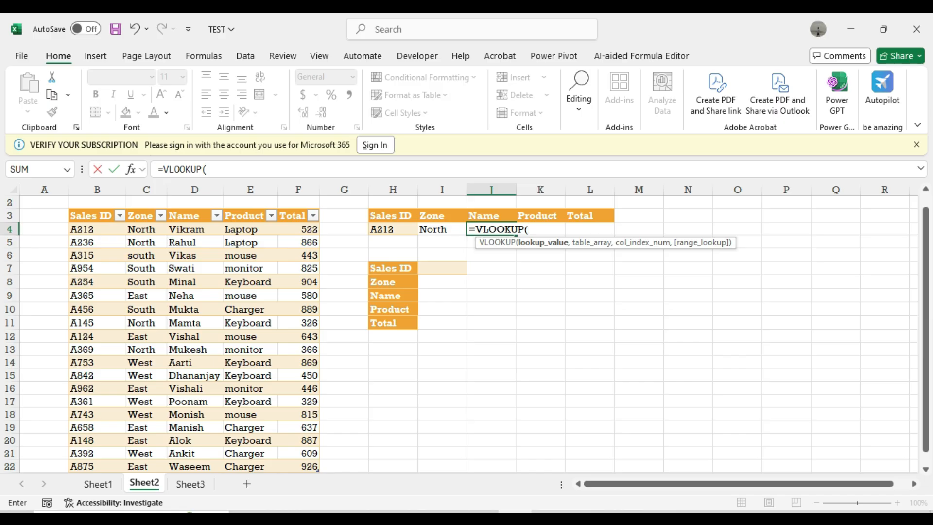
{"action": "key", "text": "Left"}
{"action": "key", "text": "Left"}
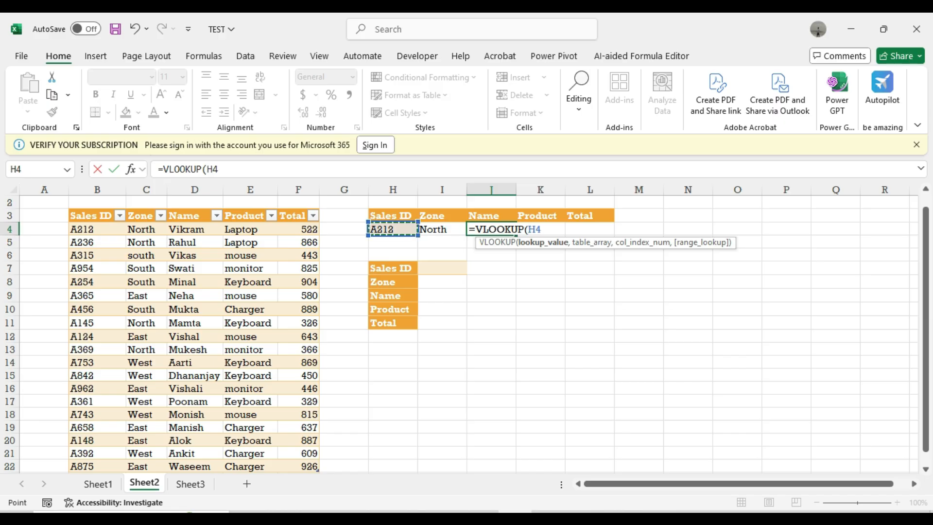
{"action": "key", "text": "F4"}
{"action": "type", "text": ","}
{"action": "left_click", "coordinate": [97, 243]}
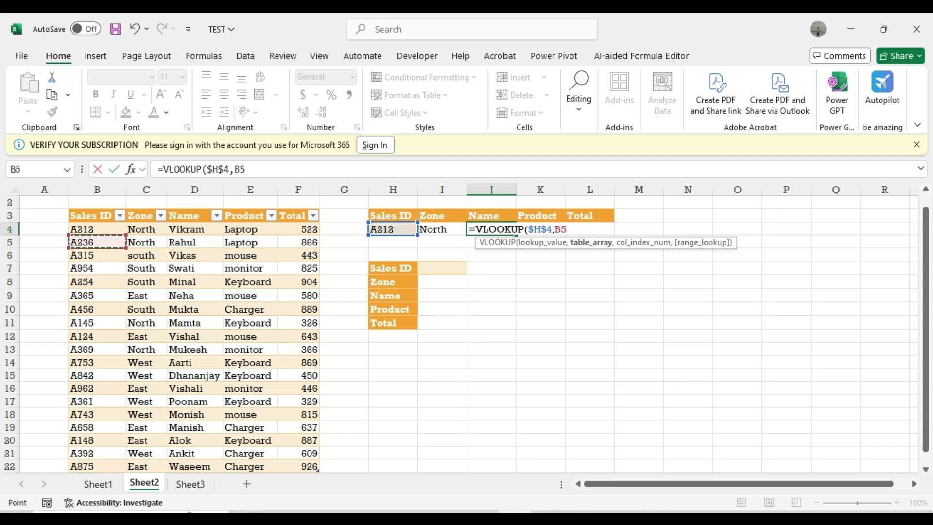
{"action": "left_click", "coordinate": [97, 230]}
{"action": "left_click_drag", "start_coordinate": [97, 215], "coordinate": [313, 469]}
{"action": "type", "text": ","}
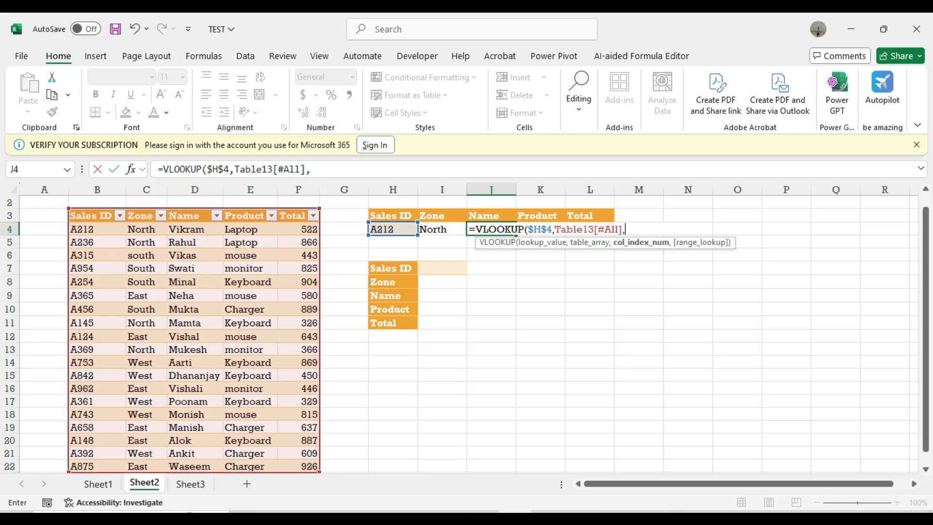
{"action": "left_click", "coordinate": [92, 216]}
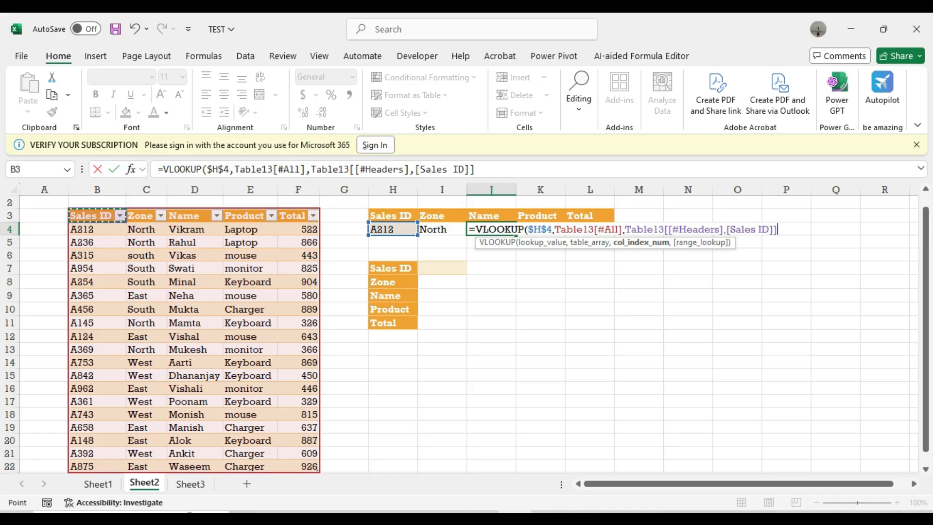
{"action": "left_click", "coordinate": [141, 216]}
{"action": "left_click", "coordinate": [189, 216]}
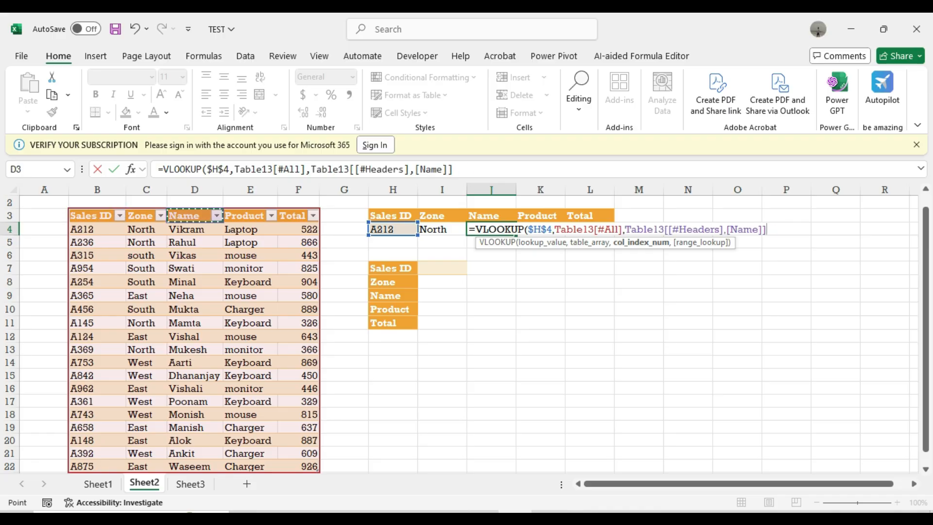
{"action": "key", "text": "BackSpace"}
{"action": "key", "text": "BackSpace"}
{"action": "key", "text": "BackSpace"}
{"action": "key", "text": "BackSpace"}
{"action": "key", "text": "BackSpace"}
{"action": "key", "text": "BackSpace"}
{"action": "key", "text": "BackSpace"}
{"action": "key", "text": "BackSpace"}
{"action": "key", "text": "BackSpace"}
{"action": "key", "text": "BackSpace"}
{"action": "key", "text": "BackSpace"}
{"action": "key", "text": "BackSpace"}
{"action": "key", "text": "BackSpace"}
{"action": "key", "text": "BackSpace"}
{"action": "key", "text": "BackSpace"}
{"action": "key", "text": "BackSpace"}
{"action": "key", "text": "BackSpace"}
{"action": "key", "text": "BackSpace"}
{"action": "key", "text": "BackSpace"}
{"action": "key", "text": "BackSpace"}
{"action": "key", "text": "BackSpace"}
{"action": "key", "text": "BackSpace"}
{"action": "key", "text": "BackSpace"}
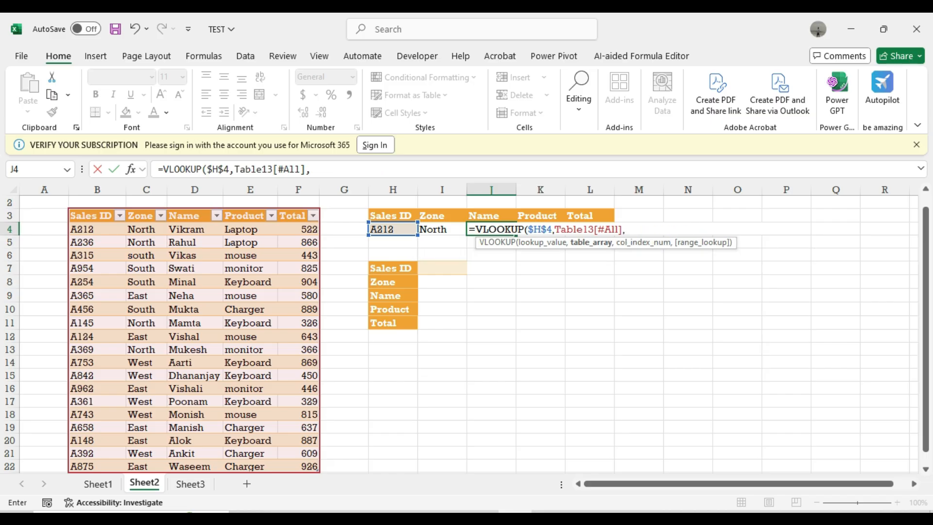
{"action": "key", "text": "BackSpace"}
{"action": "key", "text": "BackSpace"}
{"action": "key", "text": "BackSpace"}
{"action": "key", "text": "BackSpace"}
{"action": "key", "text": "BackSpace"}
{"action": "key", "text": "BackSpace"}
{"action": "key", "text": "BackSpace"}
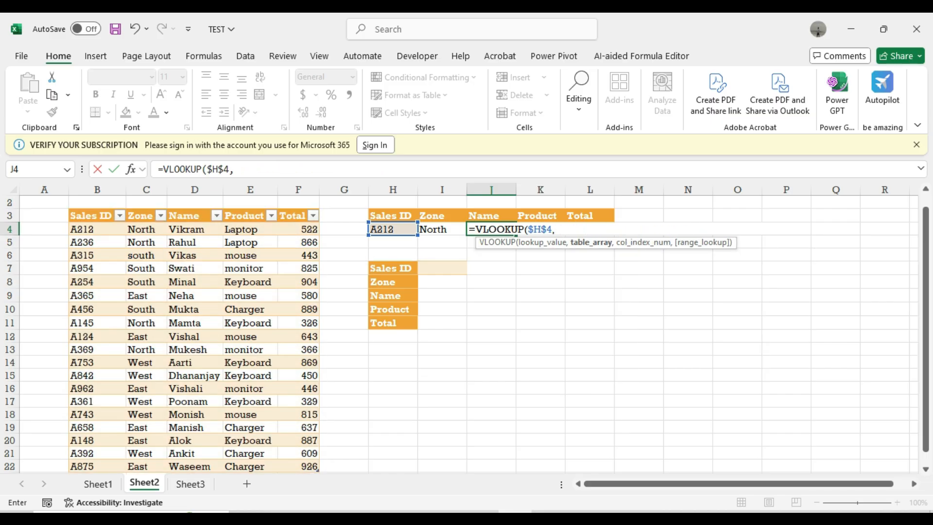
- Complete the J4 formula with the whole sales table including headers, Table13[#All], column index 3 and exact match FALSE
{"action": "left_click_drag", "start_coordinate": [97, 210], "coordinate": [298, 211]}
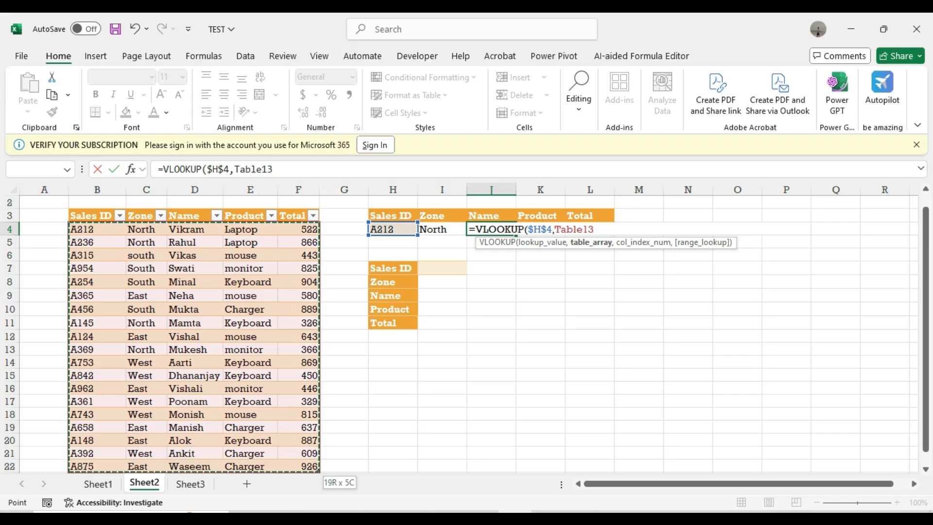
{"action": "left_click_drag", "start_coordinate": [299, 466], "coordinate": [298, 454]}
{"action": "left_click", "coordinate": [92, 215]}
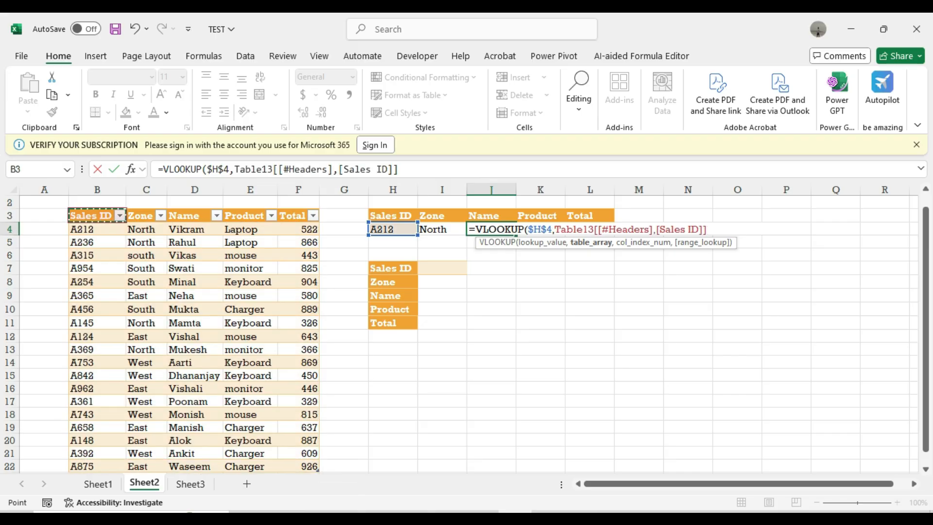
{"action": "left_click_drag", "start_coordinate": [92, 216], "coordinate": [298, 467]}
{"action": "type", "text": ","}
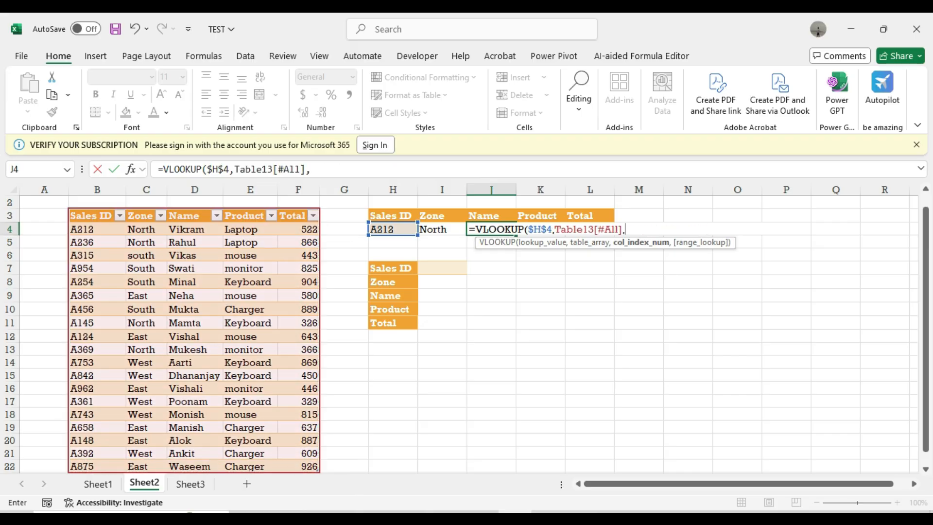
{"action": "type", "text": "3,"}
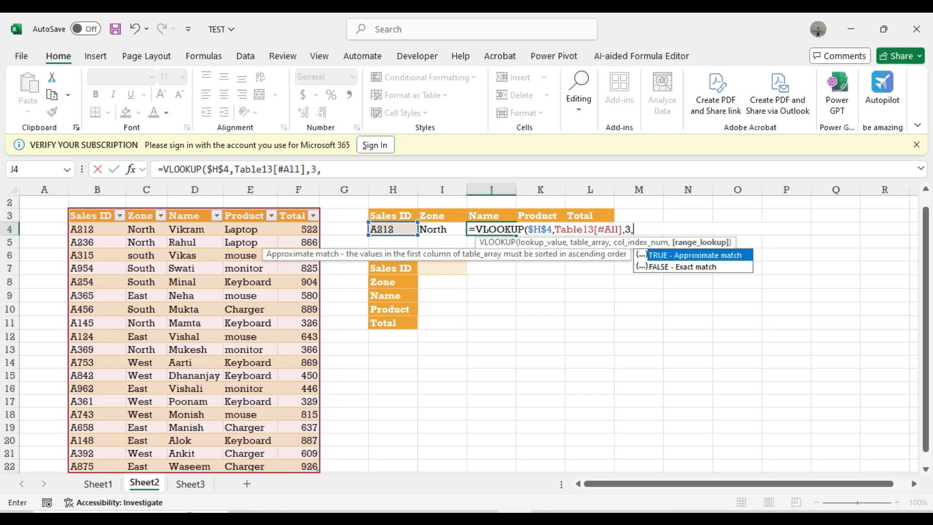
{"action": "key", "text": "Down"}
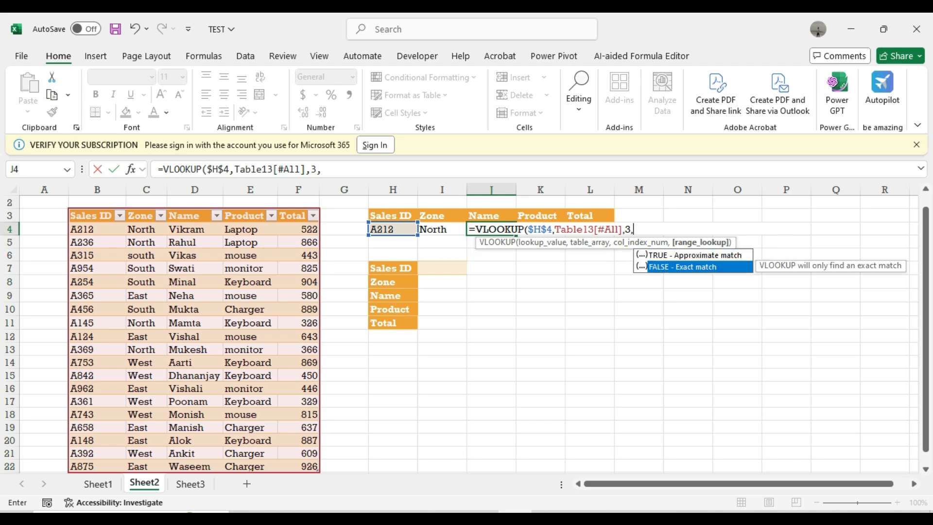
{"action": "key", "text": "Tab"}
{"action": "type", "text": ")"}
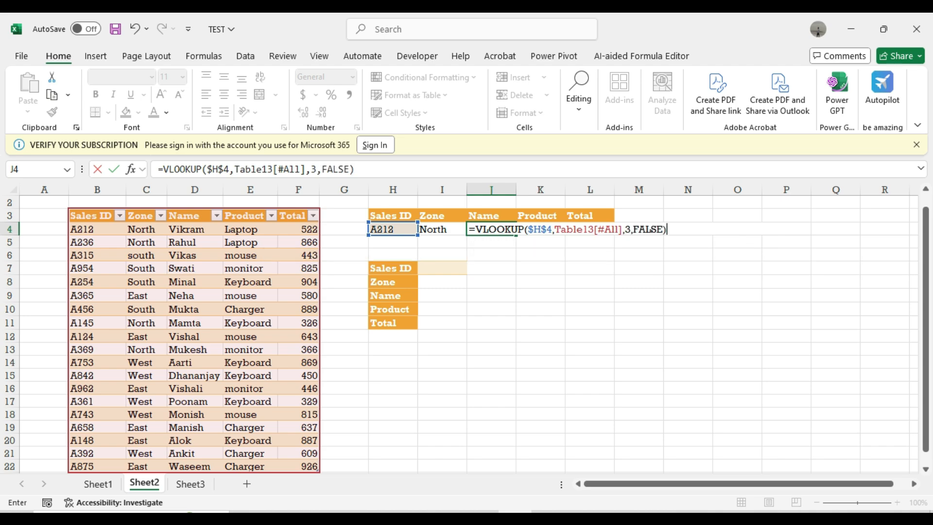
{"action": "key", "text": "Return"}
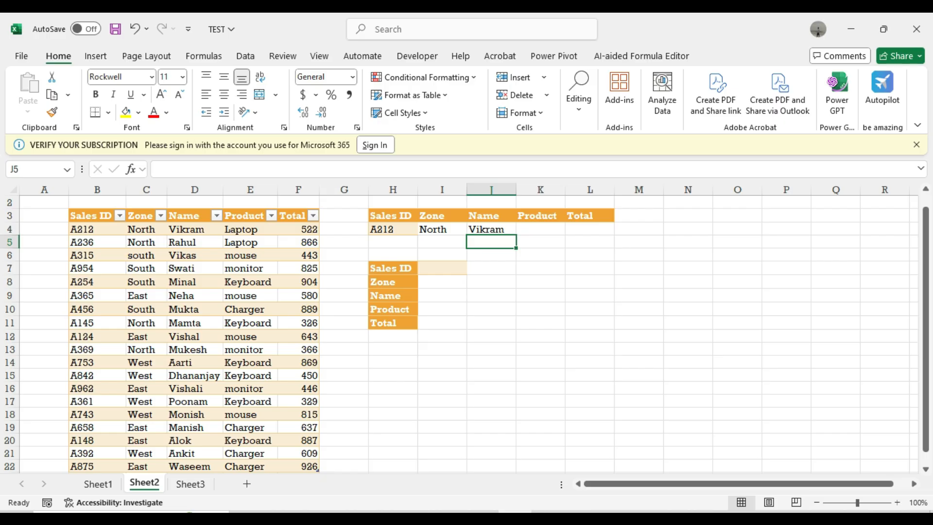
{"action": "left_click", "coordinate": [442, 268]}
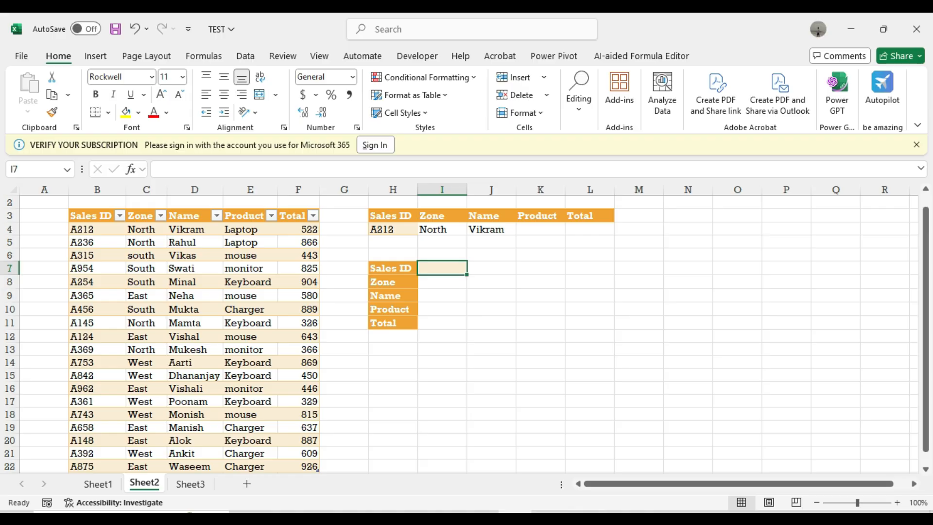
{"action": "type", "text": "="}
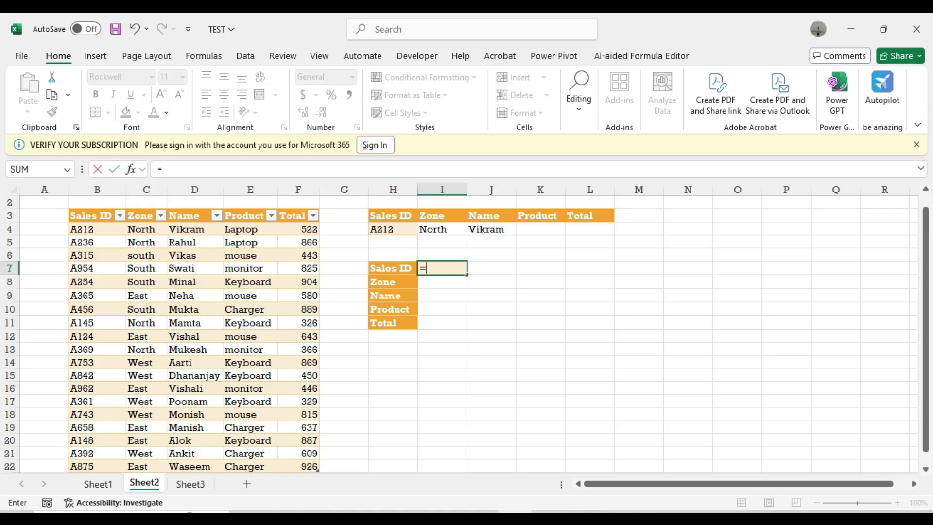
{"action": "type", "text": "vlo"}
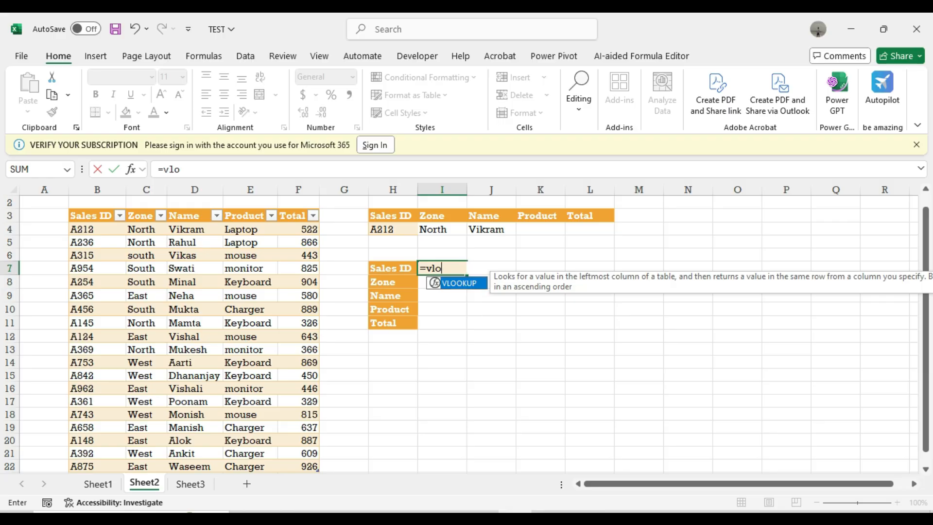
{"action": "key", "text": "Tab"}
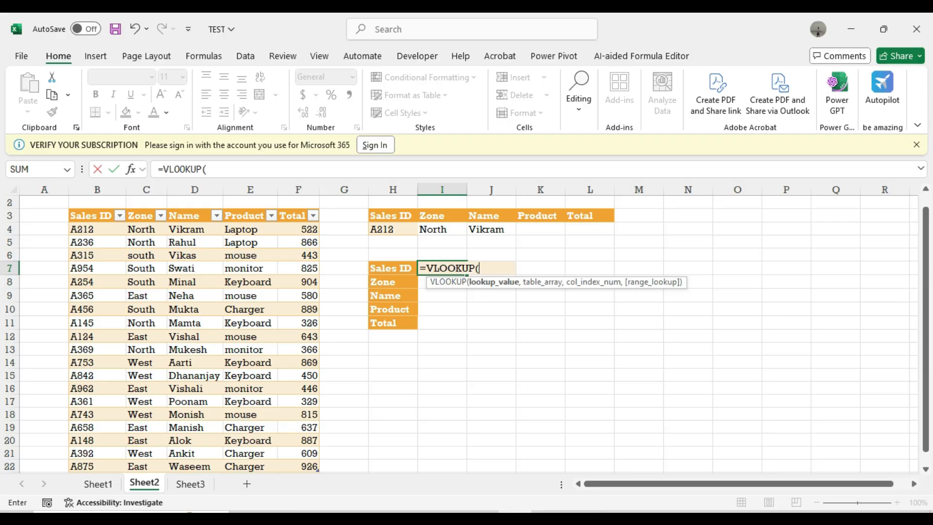
{"action": "key", "text": "BackSpace"}
{"action": "key", "text": "BackSpace"}
{"action": "key", "text": "BackSpace"}
{"action": "key", "text": "BackSpace"}
{"action": "key", "text": "BackSpace"}
{"action": "key", "text": "BackSpace"}
{"action": "key", "text": "BackSpace"}
{"action": "key", "text": "BackSpace"}
{"action": "key", "text": "BackSpace"}
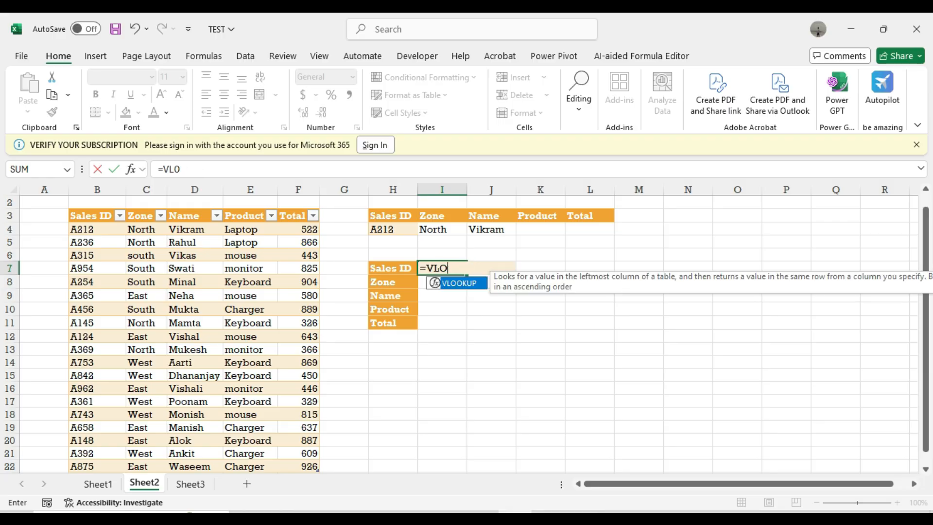
{"action": "key", "text": "Return"}
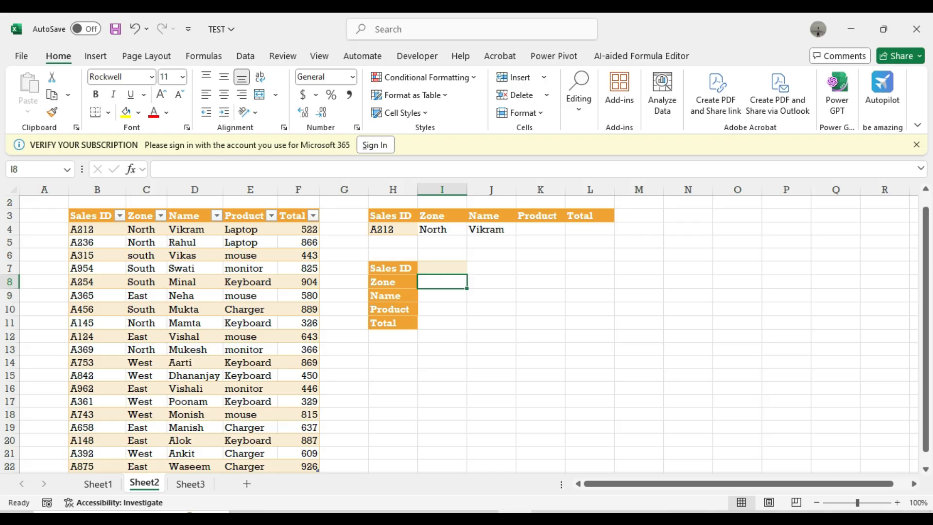
- Start a VLOOKUP formula in Zone cell I8 with the absolute reference $I$7 as the lookup value
{"action": "type", "text": "=vlo"}
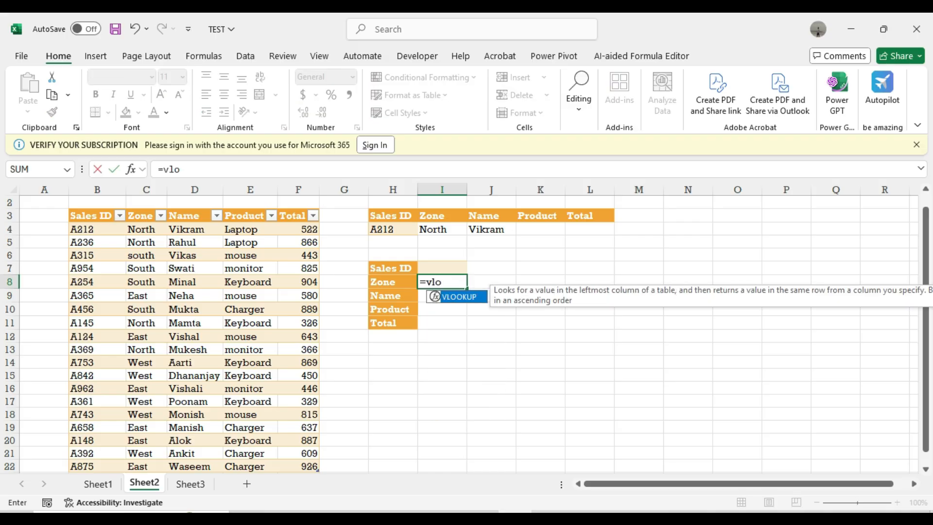
{"action": "key", "text": "Tab"}
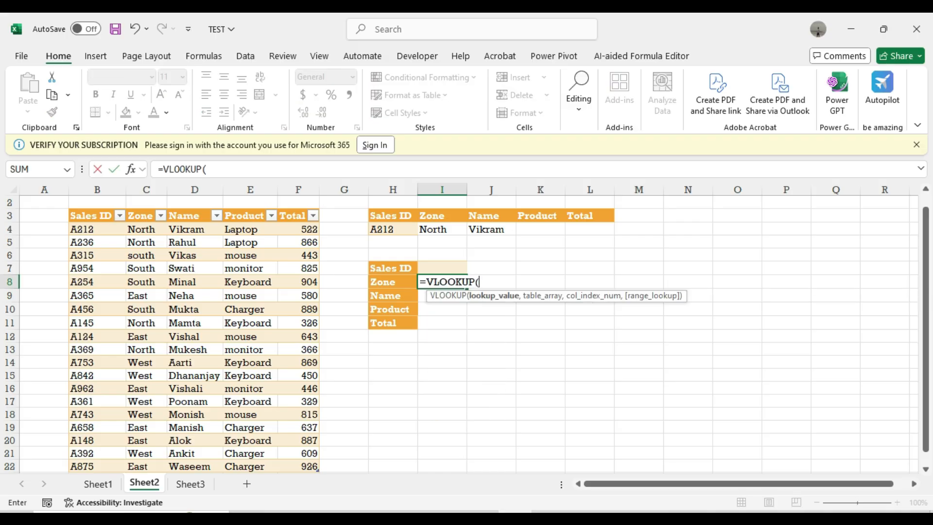
{"action": "key", "text": "Up"}
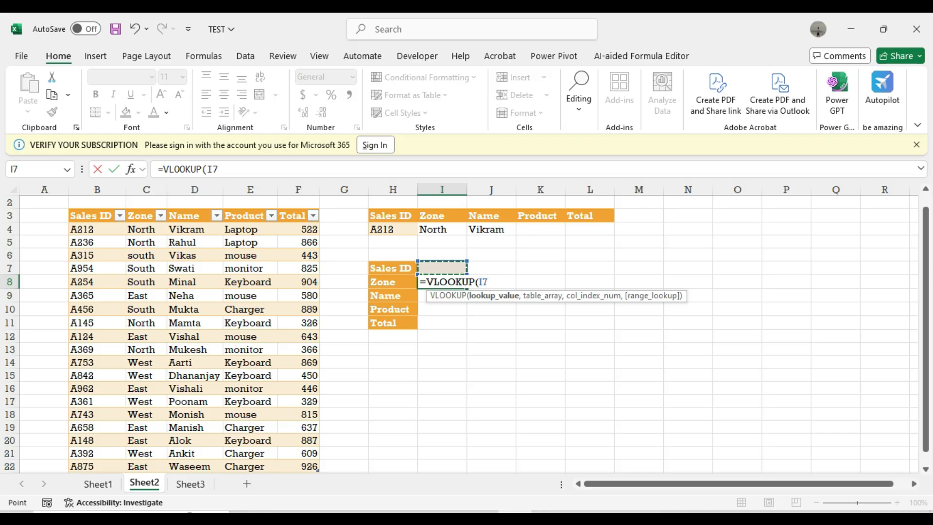
{"action": "key", "text": "F4"}
{"action": "type", "text": ","}
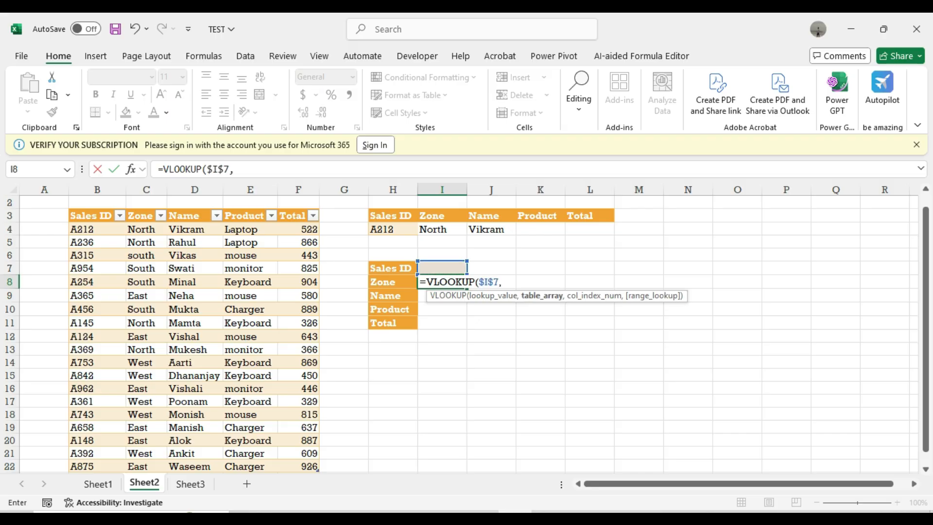
- Complete the I8 formula with the whole sales table including headers, Table13[#All], column index 2 and exact match 0
{"action": "left_click", "coordinate": [71, 215]}
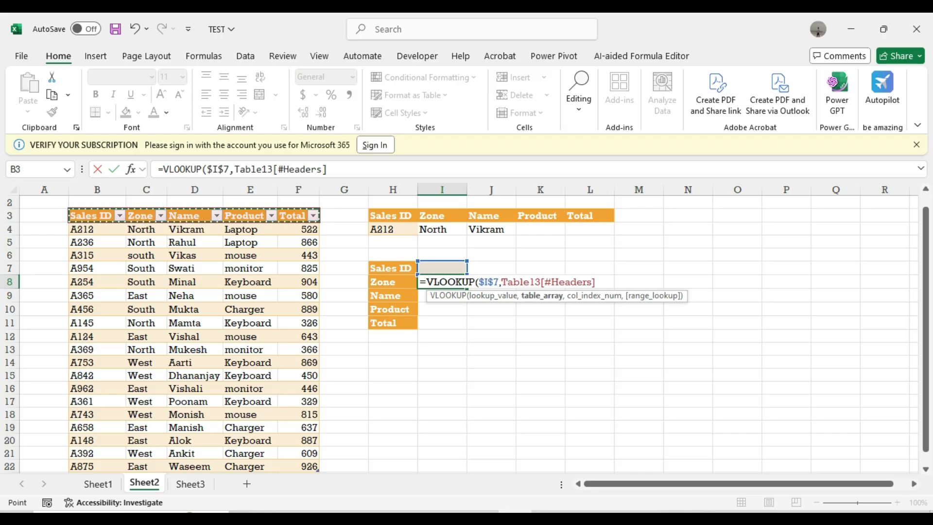
{"action": "left_click_drag", "start_coordinate": [71, 215], "coordinate": [317, 467]}
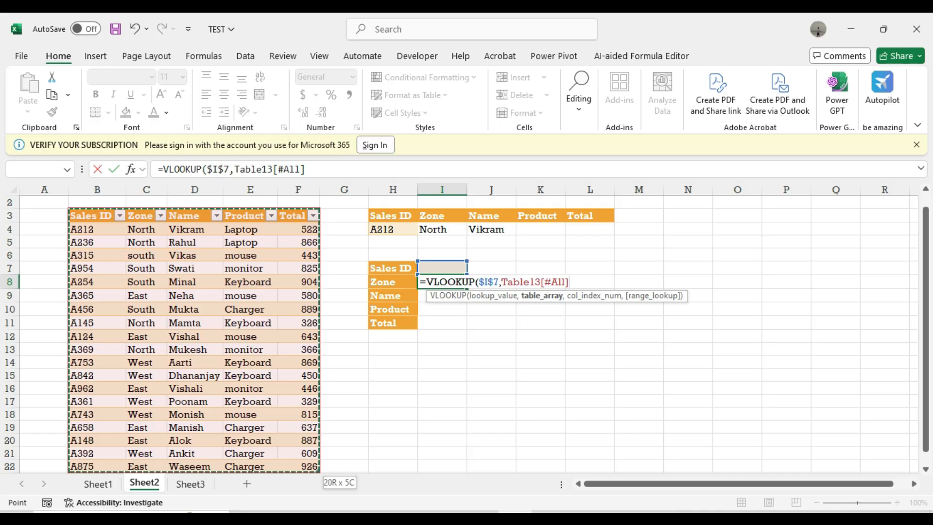
{"action": "type", "text": ","}
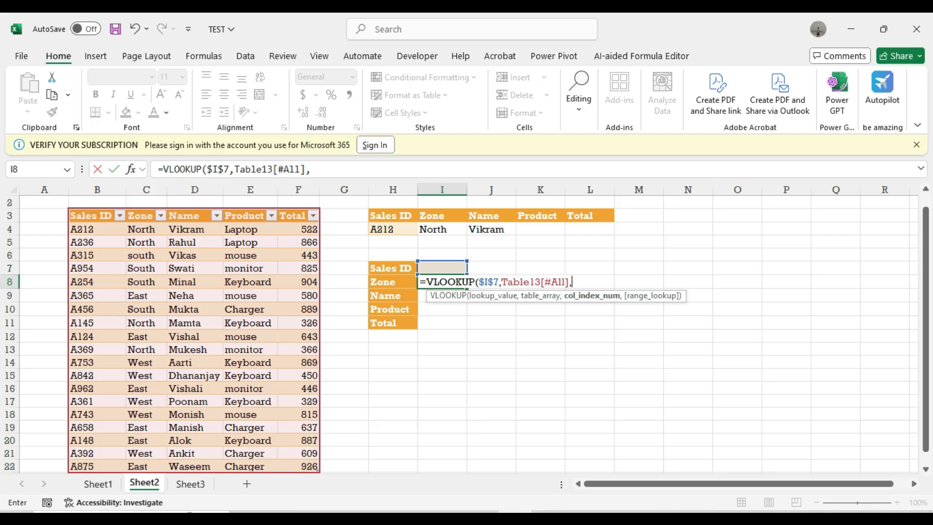
{"action": "type", "text": "2,"}
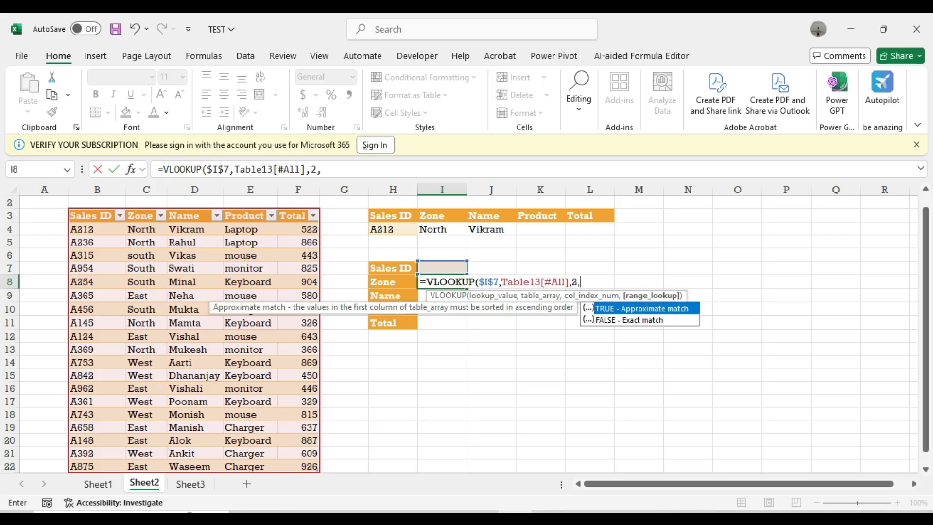
{"action": "type", "text": "0"}
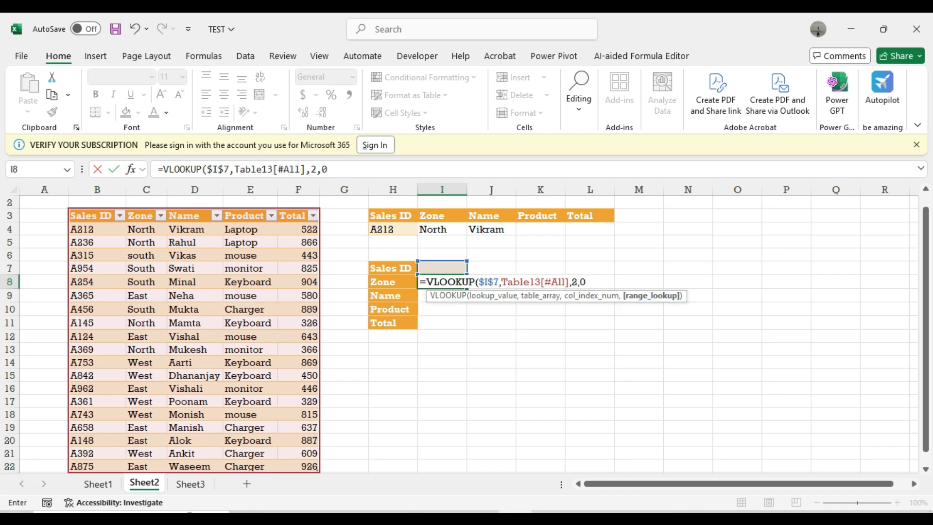
{"action": "type", "text": ")"}
{"action": "key", "text": "Return"}
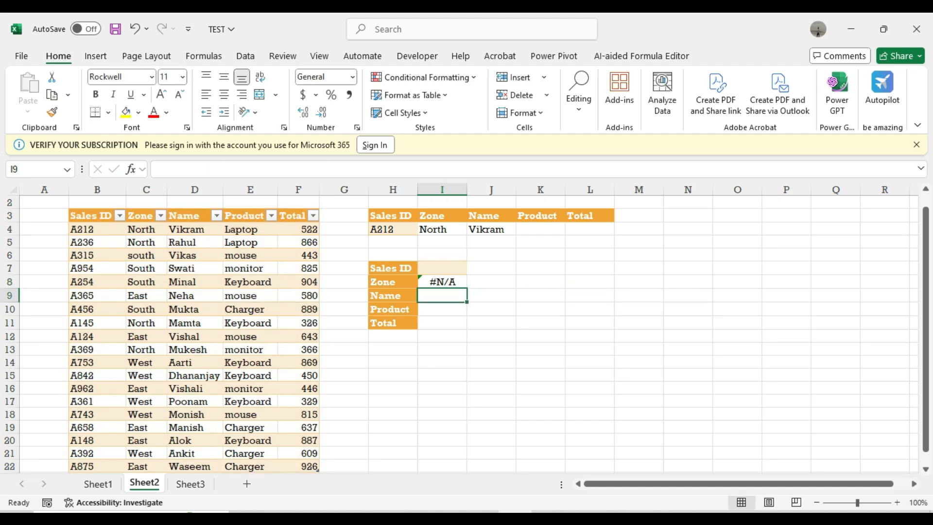
- Copy the Sales ID from table cell B5 into the vertical lookup's Sales ID cell I7
{"action": "key", "text": "Up"}
{"action": "key", "text": "Up"}
{"action": "key", "text": "Up"}
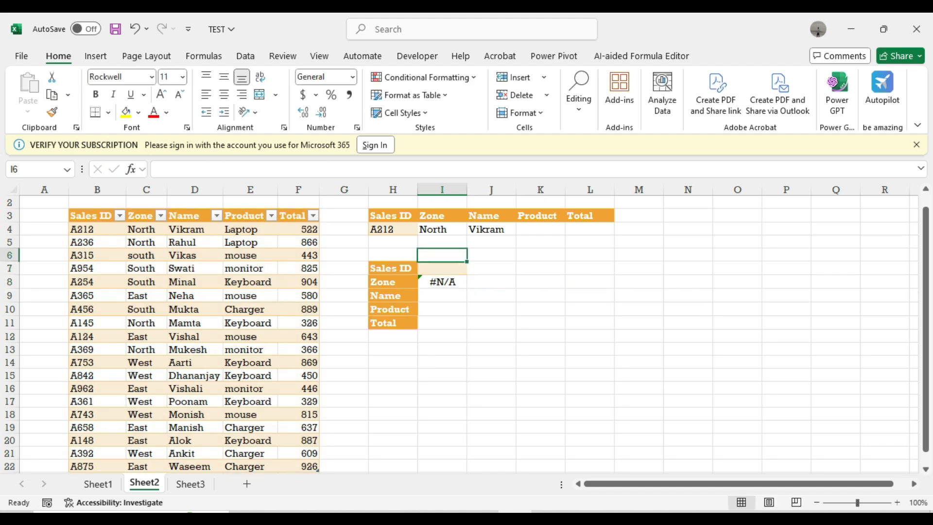
{"action": "key", "text": "Down"}
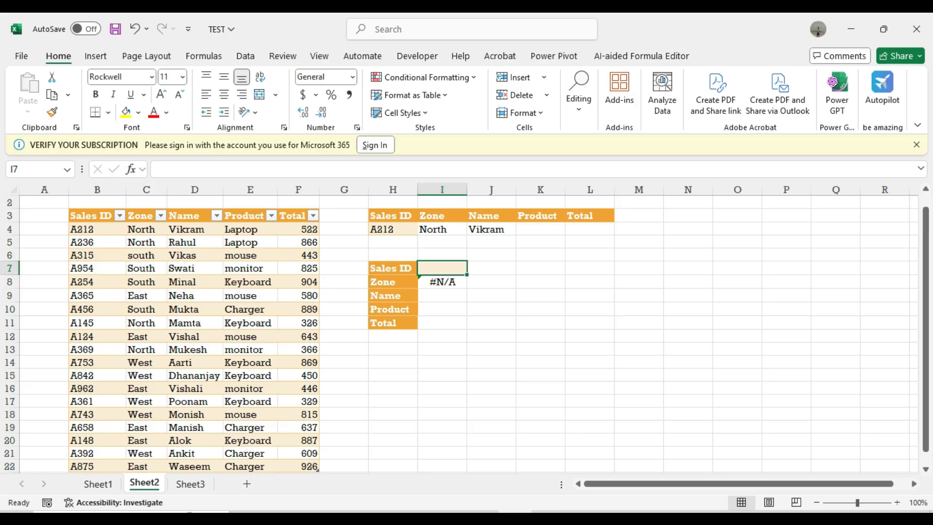
{"action": "left_click", "coordinate": [97, 242]}
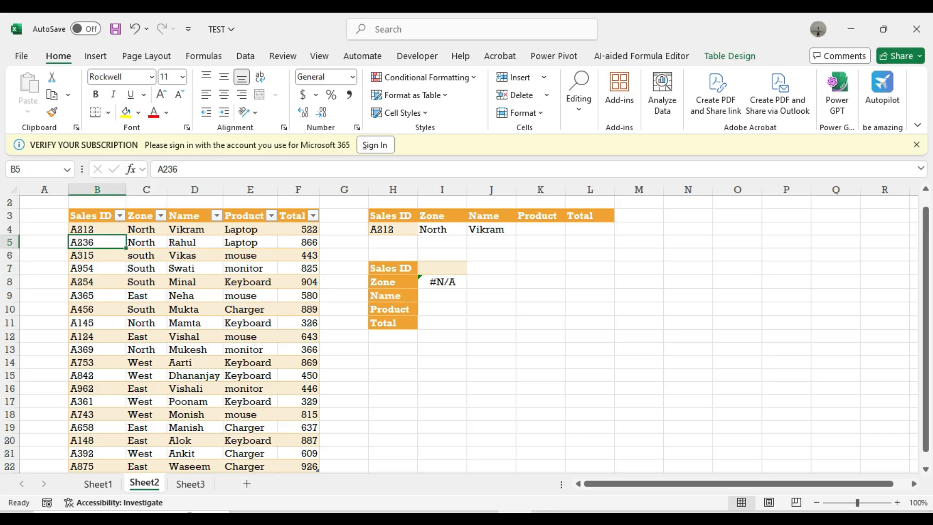
{"action": "key", "text": "ctrl+c"}
{"action": "left_click", "coordinate": [442, 268]}
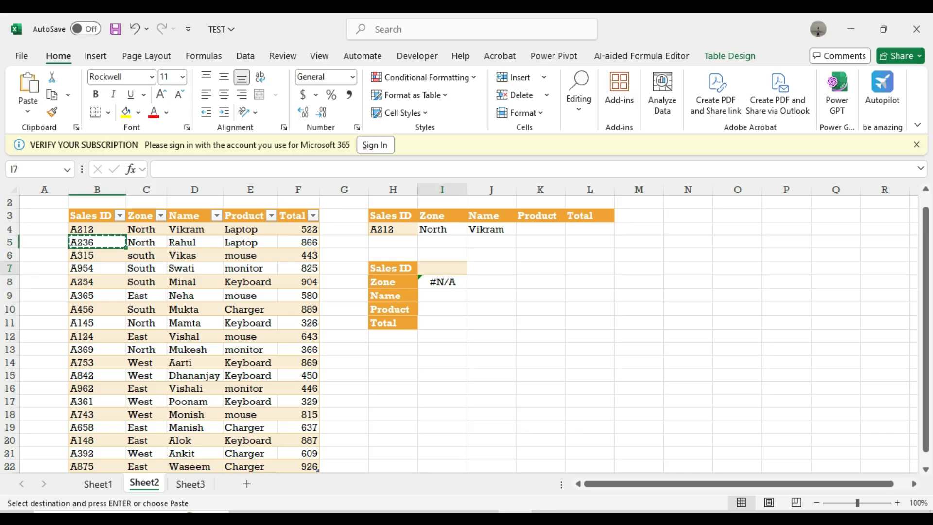
{"action": "key", "text": "ctrl+v"}
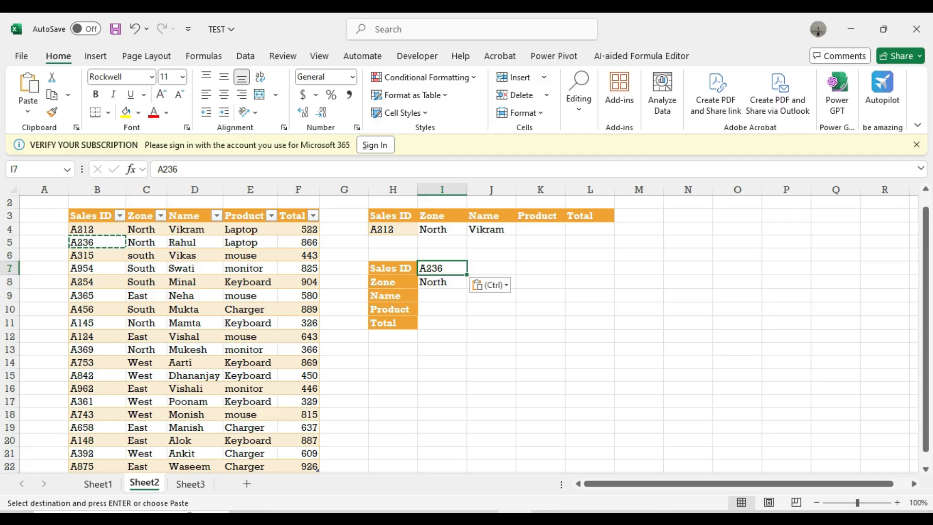
- Fill the Zone formula from I8 down through the Name, Product and Total cells to I11
{"action": "key", "text": "Down"}
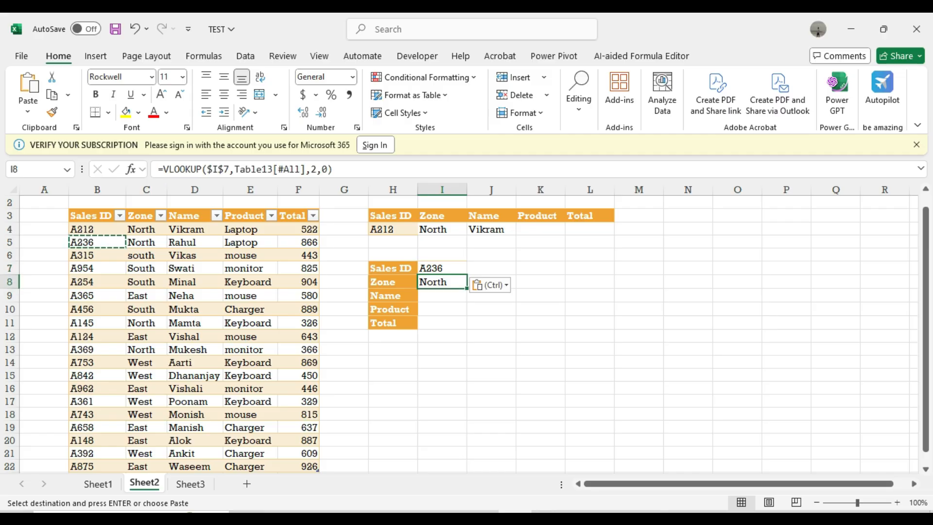
{"action": "left_click_drag", "start_coordinate": [466, 288], "coordinate": [466, 326]}
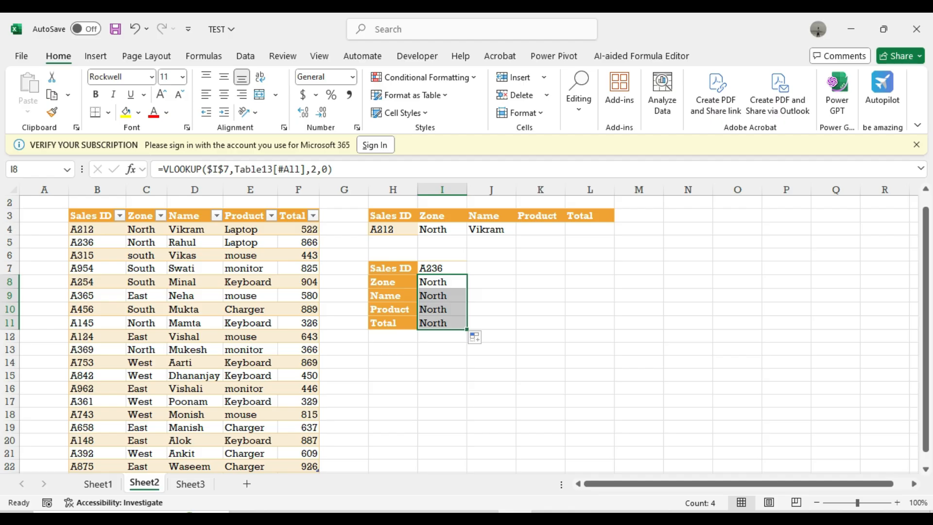
{"action": "left_click", "coordinate": [442, 295]}
- Re-enter 2 as the column index in the VLOOKUP formula of Zone cell I8
{"action": "left_click", "coordinate": [442, 282]}
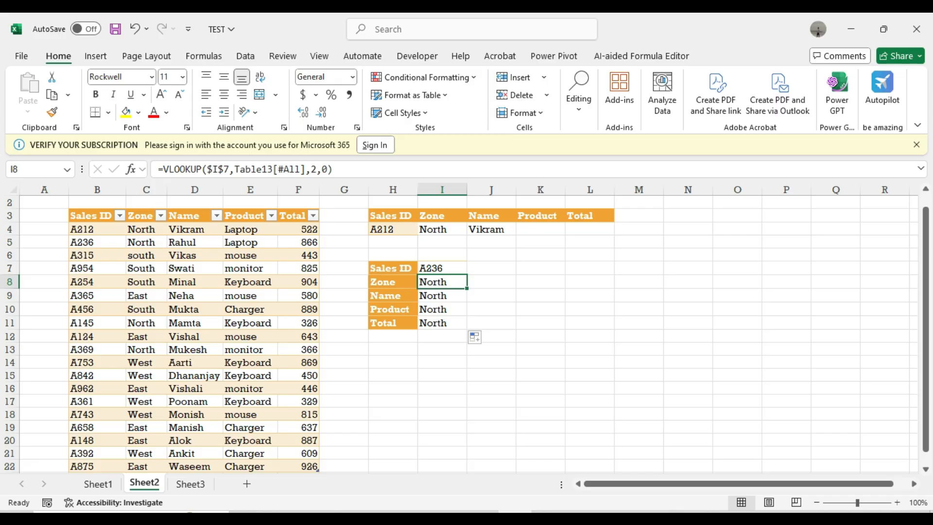
{"action": "double_click", "coordinate": [314, 169]}
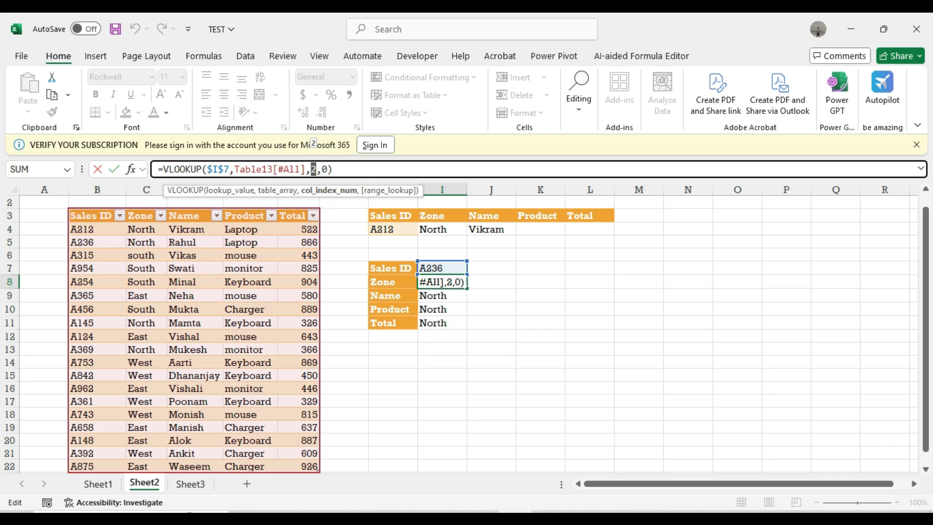
{"action": "type", "text": "2"}
{"action": "key", "text": "Return"}
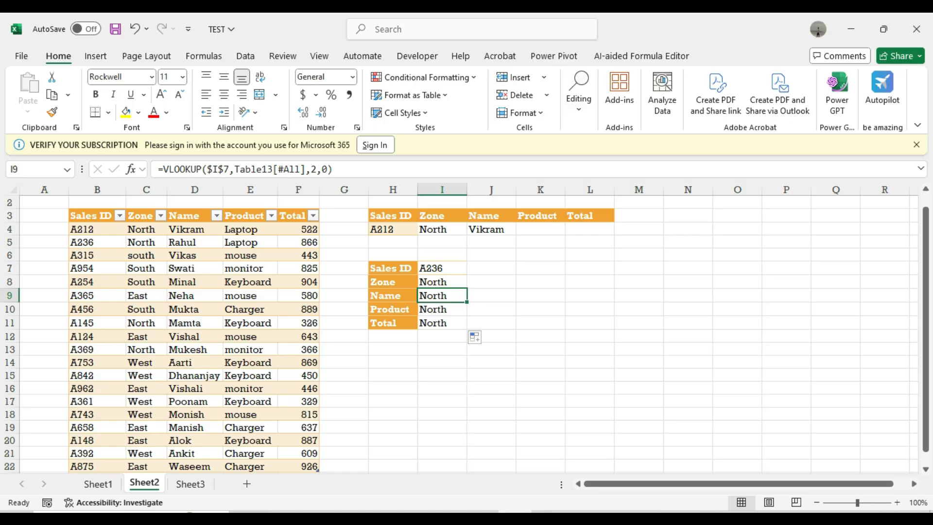
- Review the VLOOKUP formulas in cells I8 to I11, checking the column index used for each field
{"action": "left_click", "coordinate": [441, 322]}
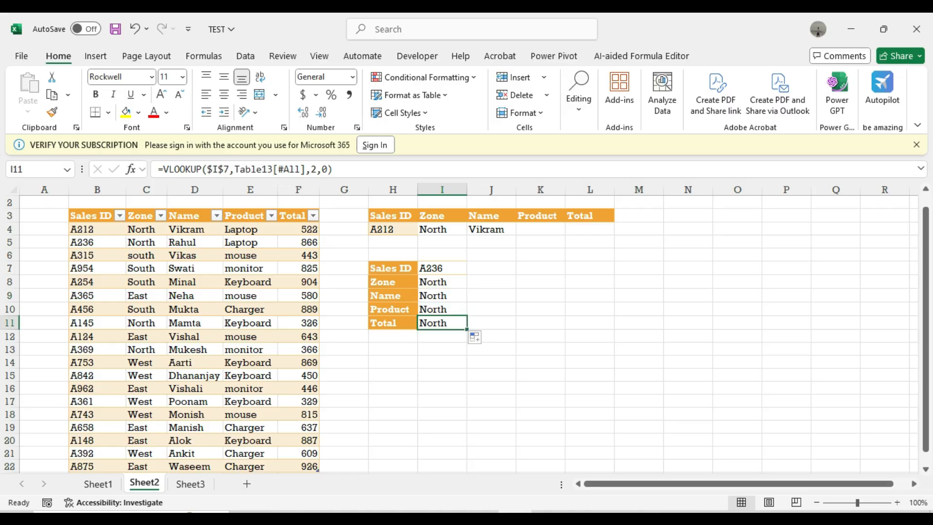
{"action": "key", "text": "Up"}
{"action": "key", "text": "Up"}
{"action": "key", "text": "Up"}
{"action": "key", "text": "Up"}
{"action": "key", "text": "Down"}
{"action": "key", "text": "Down"}
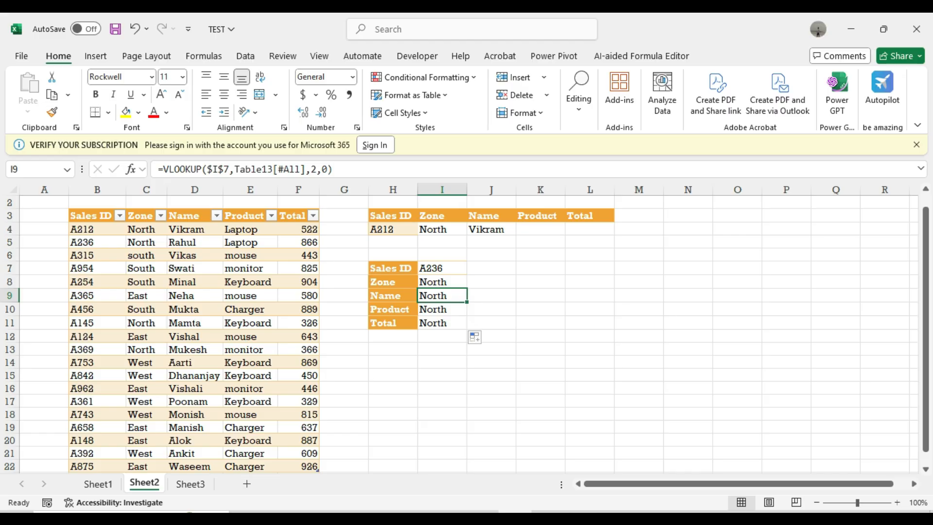
{"action": "key", "text": "Down"}
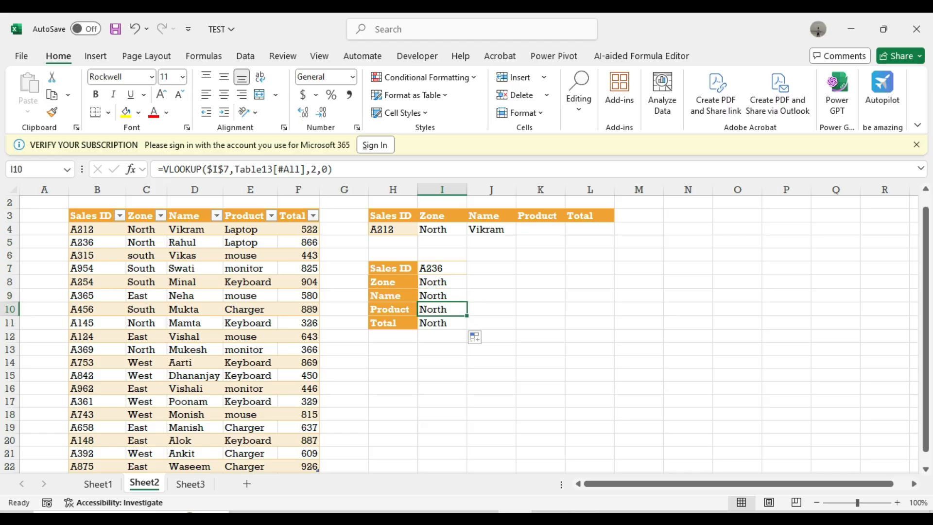
{"action": "key", "text": "Down"}
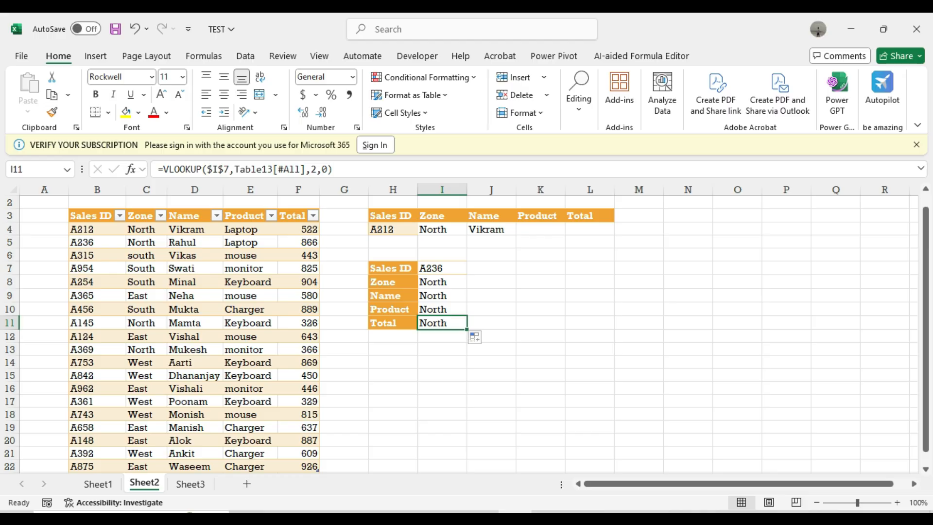
{"action": "key", "text": "Up"}
{"action": "key", "text": "Up"}
{"action": "key", "text": "Up"}
{"action": "key", "text": "Up"}
{"action": "key", "text": "Down"}
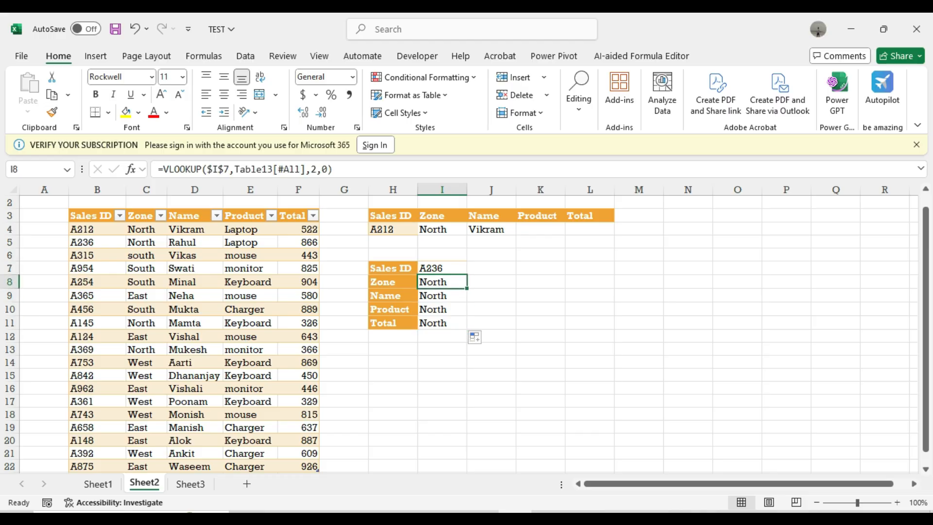
- Compare the horizontal layout's Zone formula in I4 with the vertical layout's formulas in I8 and I9
{"action": "key", "text": "Up"}
{"action": "key", "text": "Up"}
{"action": "key", "text": "Up"}
{"action": "key", "text": "Up"}
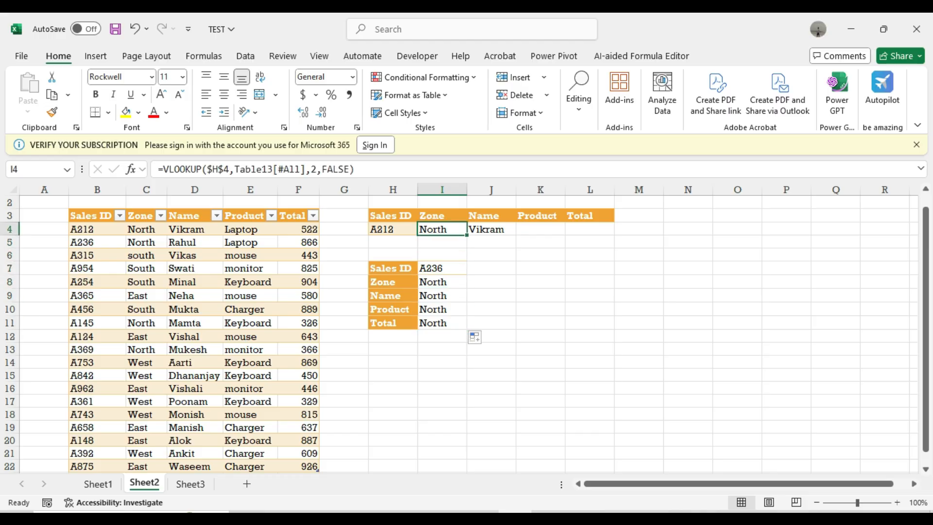
{"action": "key", "text": "Down"}
{"action": "key", "text": "Down"}
{"action": "key", "text": "Down"}
{"action": "key", "text": "Down"}
{"action": "key", "text": "Down"}
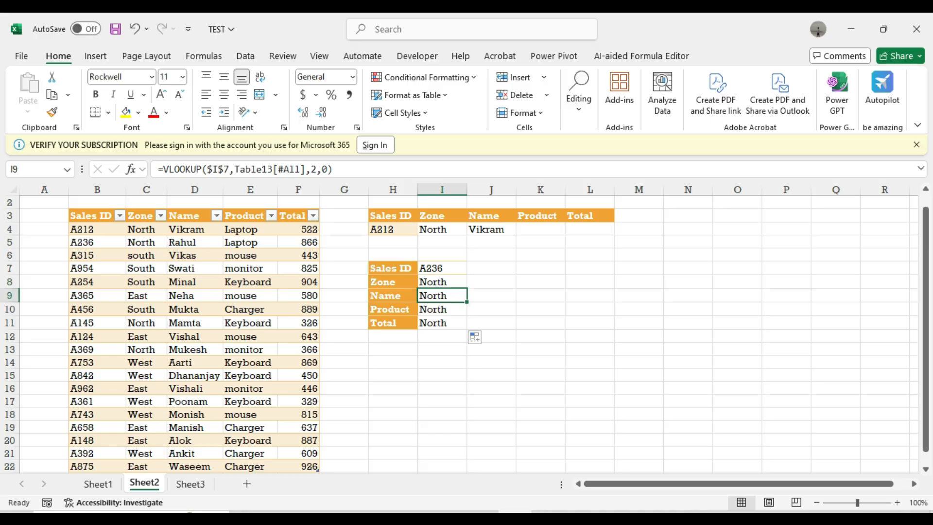
{"action": "key", "text": "Up"}
{"action": "key", "text": "Right"}
{"action": "key", "text": "Left"}
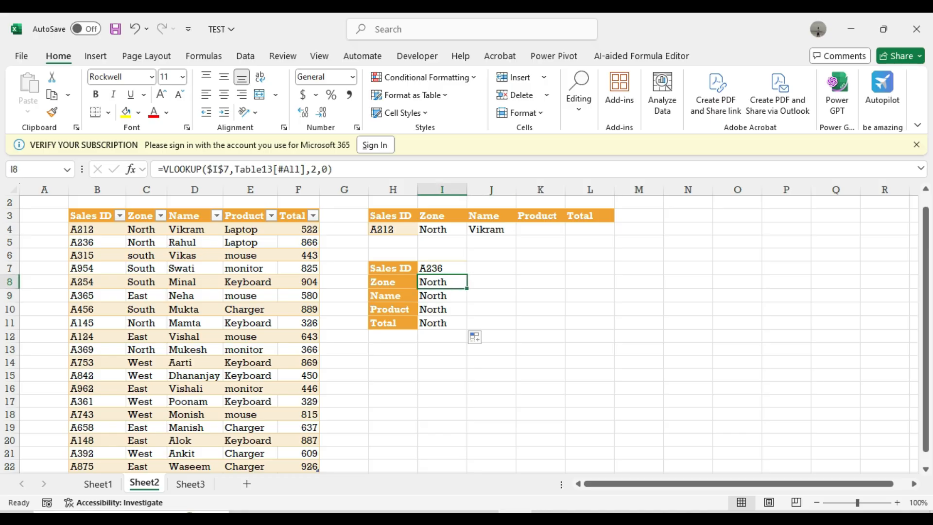
{"action": "key", "text": "Right"}
{"action": "key", "text": "Right"}
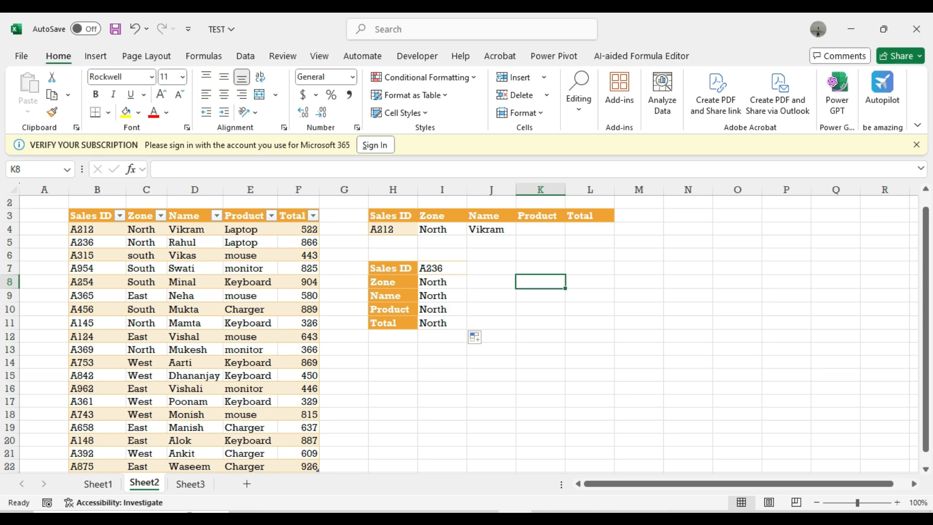
{"action": "key", "text": "Left"}
{"action": "key", "text": "Down"}
{"action": "key", "text": "Right"}
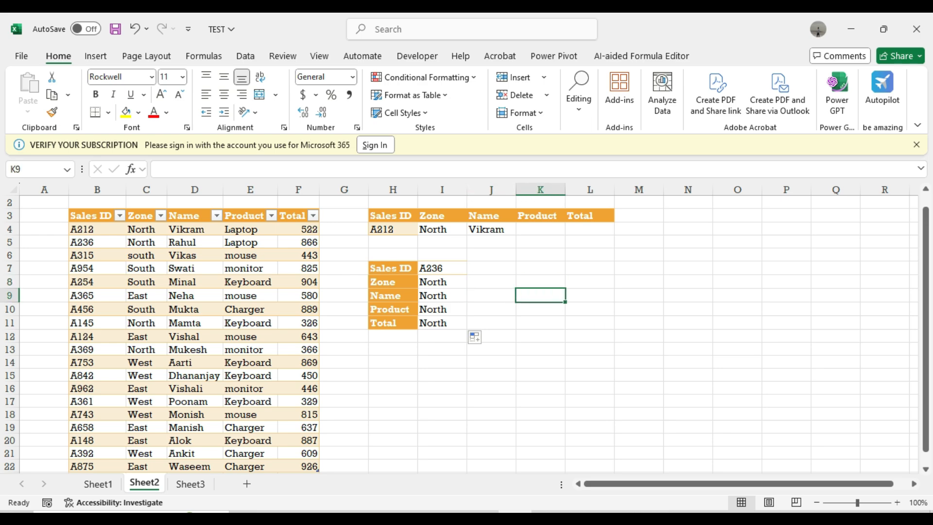
{"action": "key", "text": "Up"}
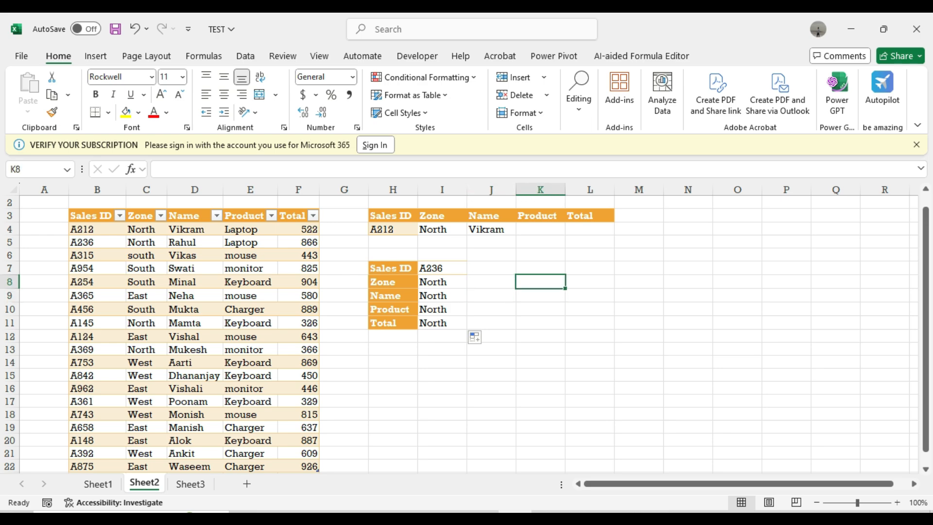
{"action": "key", "text": "Right"}
{"action": "key", "text": "Down"}
{"action": "key", "text": "Left"}
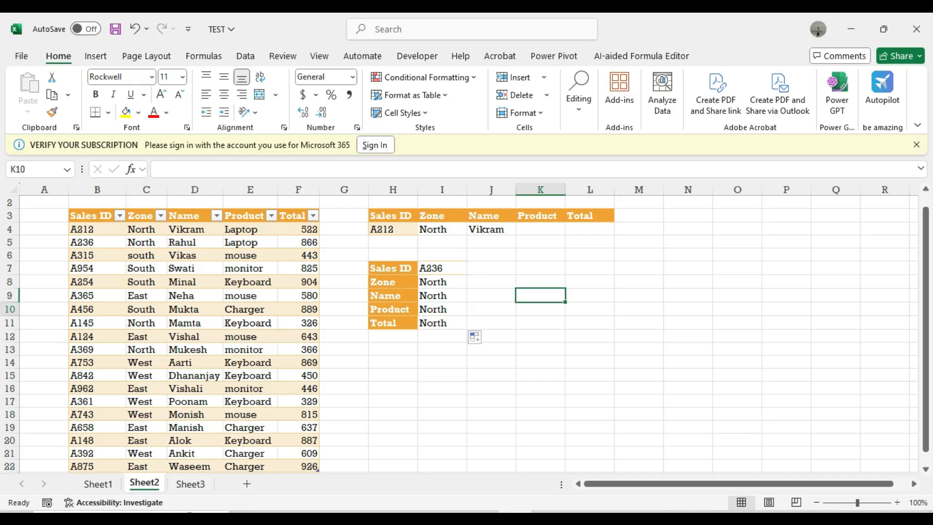
{"action": "key", "text": "Right"}
{"action": "key", "text": "Down"}
{"action": "key", "text": "Up"}
{"action": "key", "text": "Left"}
{"action": "key", "text": "Up"}
{"action": "key", "text": "Right"}
{"action": "key", "text": "Down"}
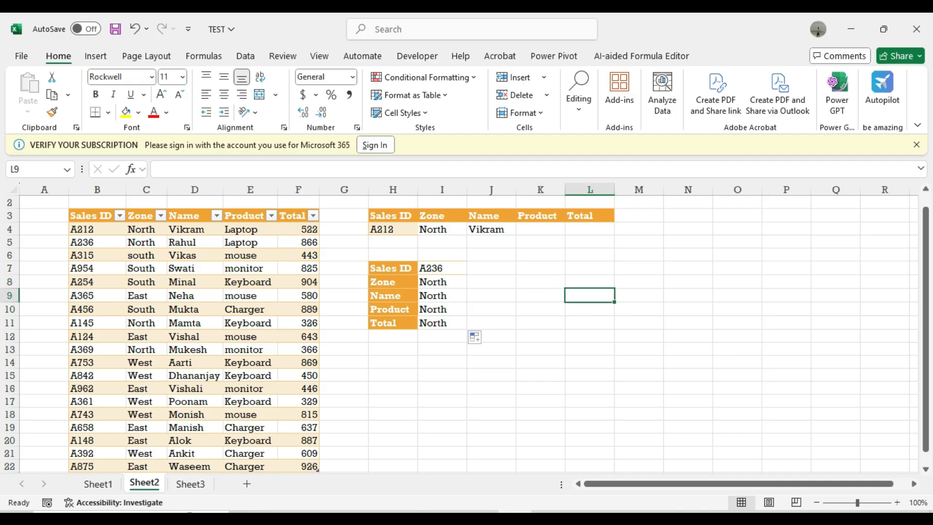
{"action": "key", "text": "Left"}
{"action": "key", "text": "Up"}
{"action": "key", "text": "Down"}
{"action": "key", "text": "Right"}
{"action": "key", "text": "Up"}
{"action": "key", "text": "Down"}
{"action": "key", "text": "Left"}
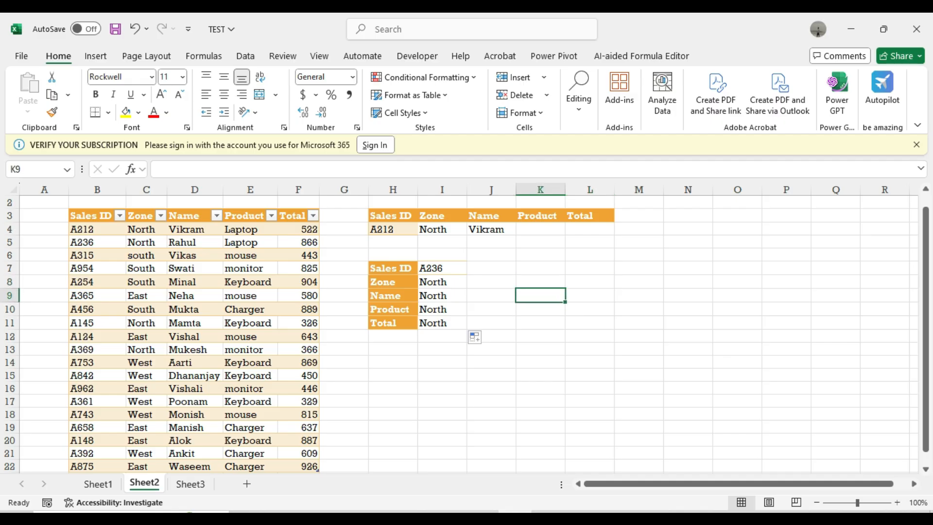
- Enter the formula =ROW() in cell K9 to demonstrate the row number function
{"action": "type", "text": "=row"}
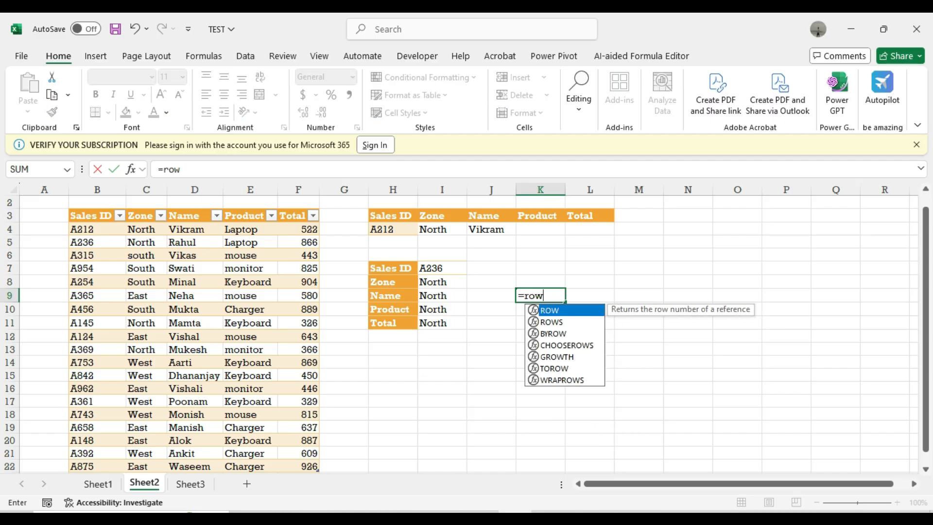
{"action": "key", "text": "Tab"}
{"action": "type", "text": ")"}
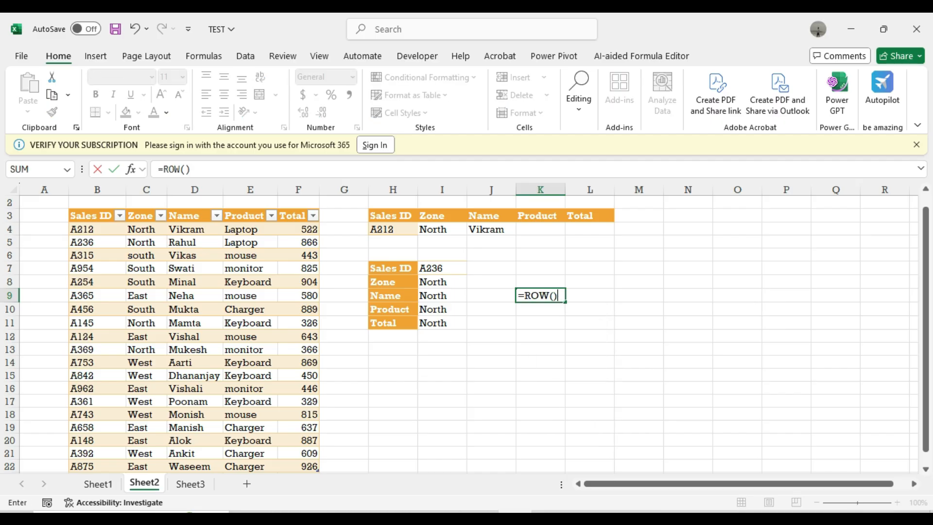
{"action": "key", "text": "Return"}
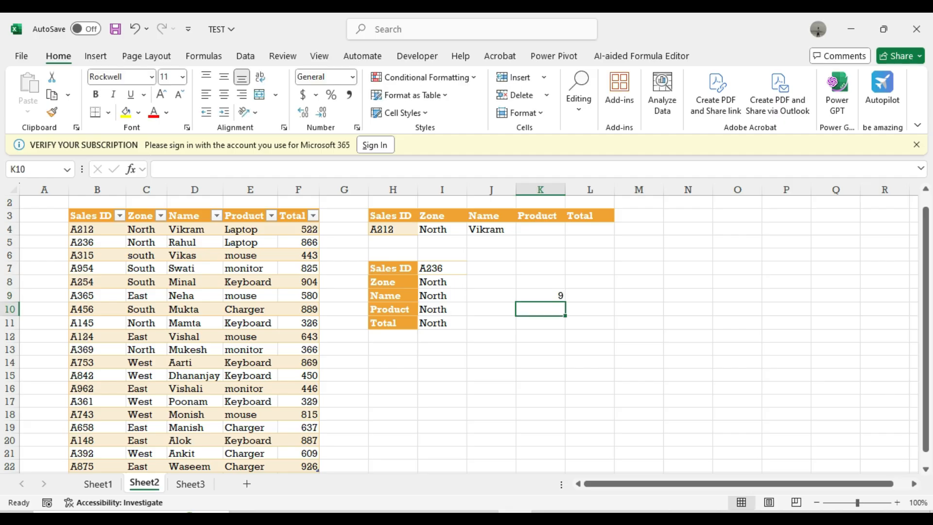
{"action": "key", "text": "Up"}
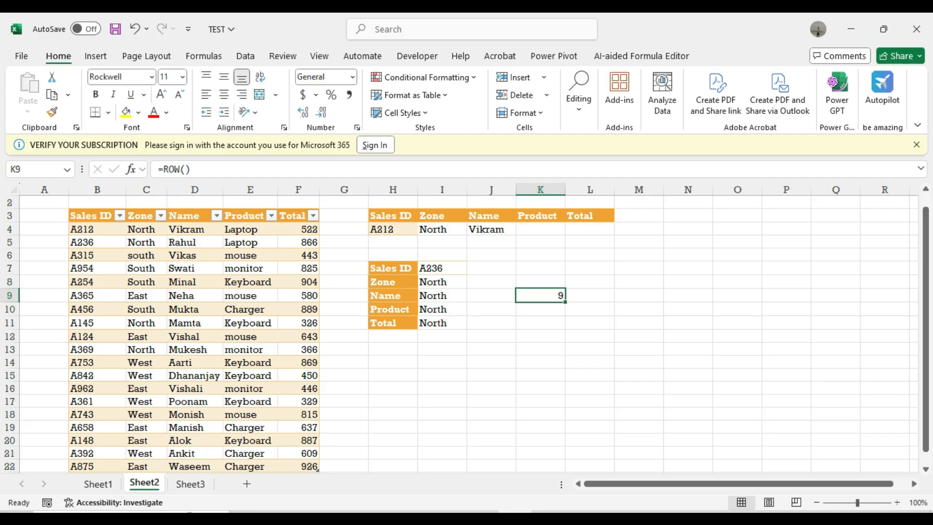
- Enter the same =ROW() formula in cell K10, directly below the first one
{"action": "key", "text": "Up"}
{"action": "key", "text": "Down"}
{"action": "key", "text": "Down"}
{"action": "type", "text": "=row"}
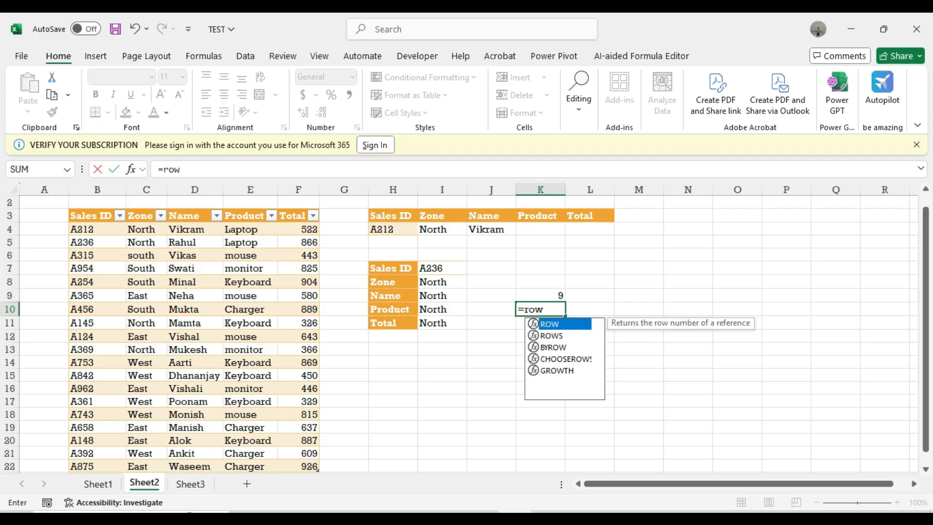
{"action": "key", "text": "Tab"}
{"action": "type", "text": ")"}
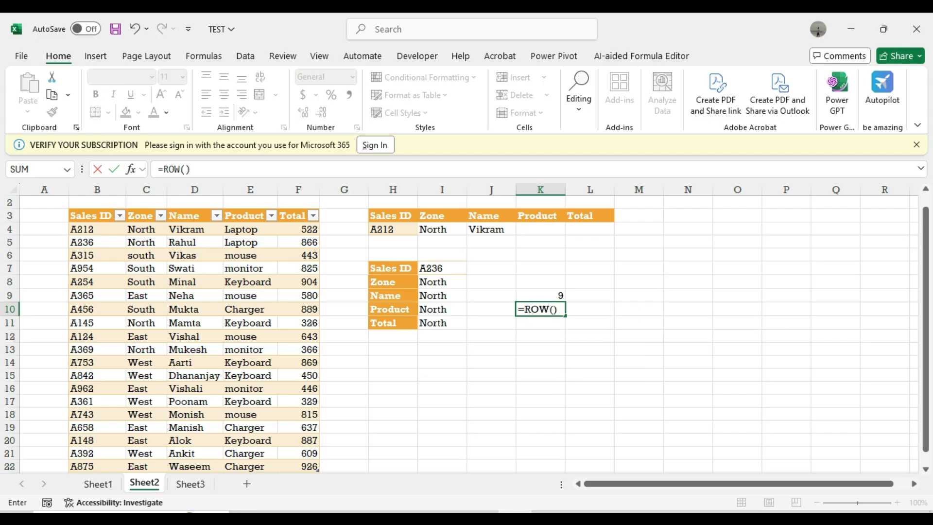
{"action": "key", "text": "Return"}
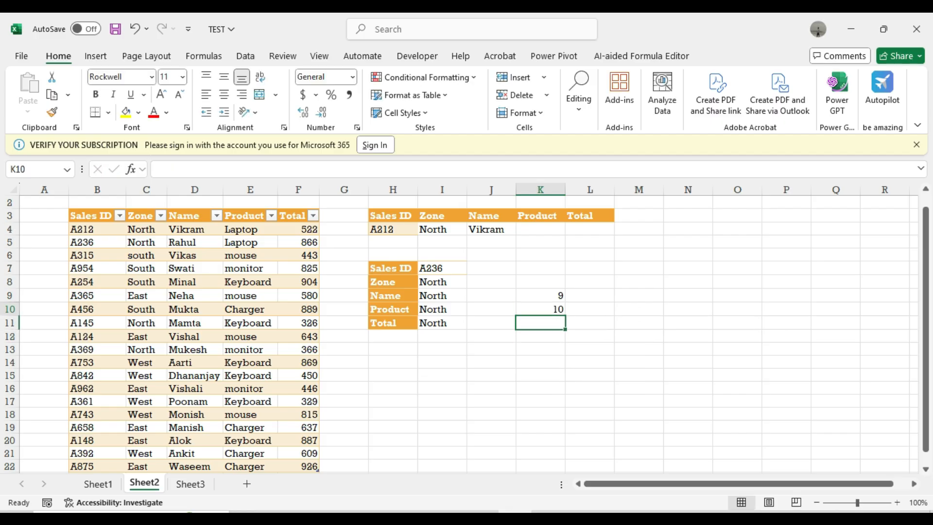
- Compare the results of the ROW formulas in K9 and K10 with their row numbers
{"action": "key", "text": "Up"}
{"action": "key", "text": "Up"}
{"action": "key", "text": "Down"}
{"action": "key", "text": "Down"}
{"action": "key", "text": "Up"}
{"action": "key", "text": "Down"}
{"action": "key", "text": "Up"}
{"action": "key", "text": "Down"}
{"action": "key", "text": "Down"}
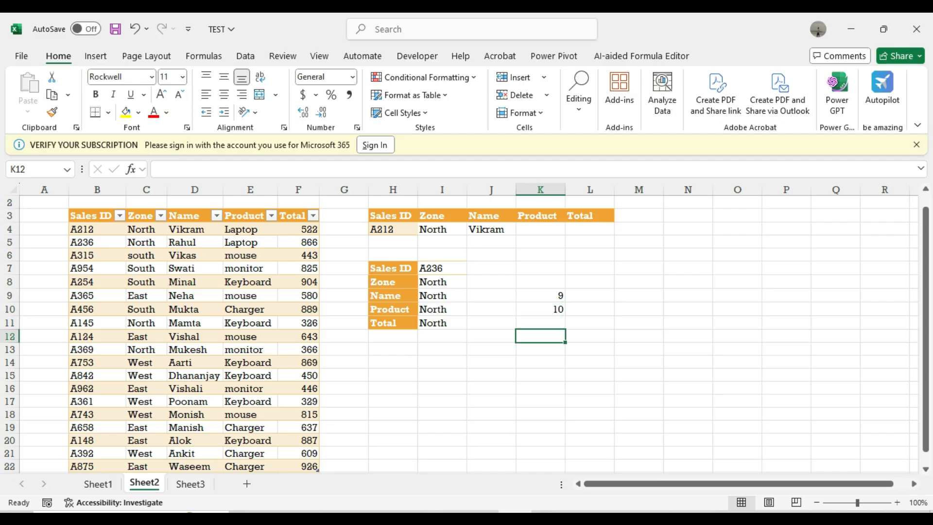
- Examine columns L, M and N by highlighting each one in turn
{"action": "key", "text": "Right"}
{"action": "key", "text": "Up"}
{"action": "key", "text": "Up"}
{"action": "key", "text": "Up"}
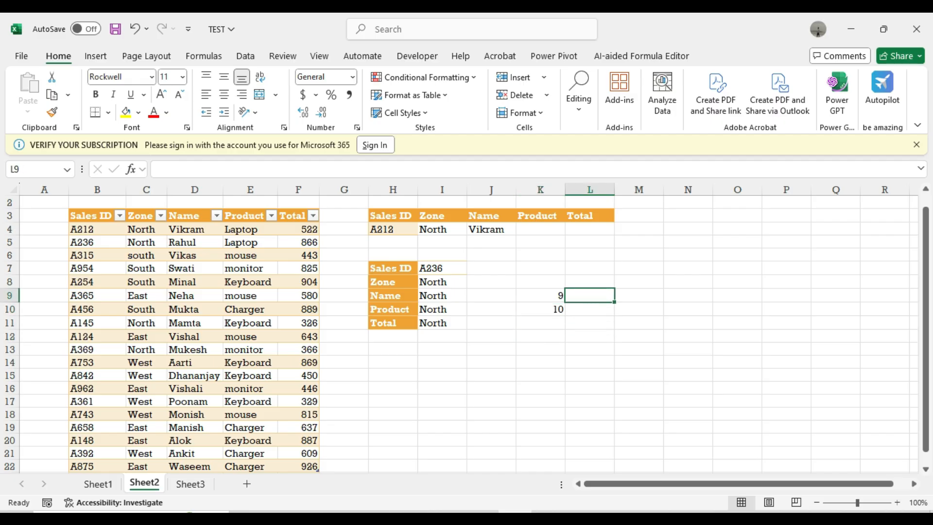
{"action": "key", "text": "Up"}
{"action": "key", "text": "Up"}
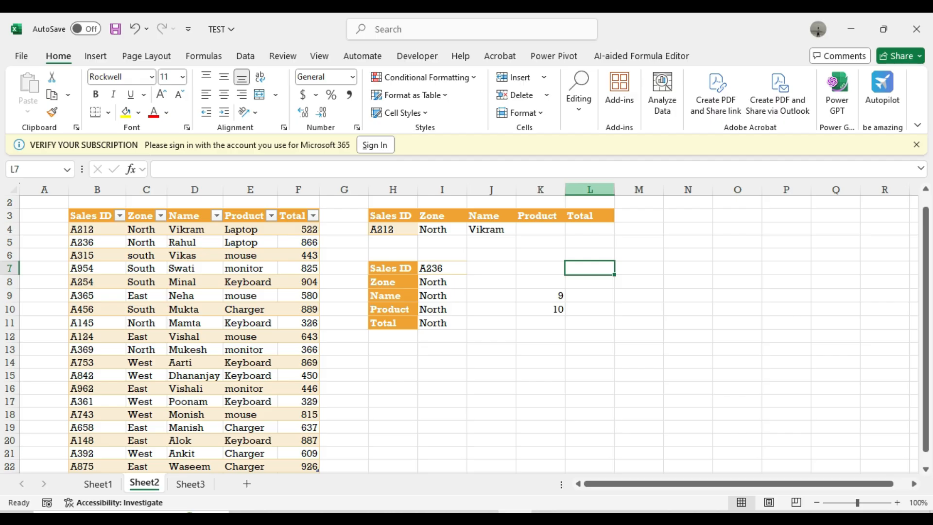
{"action": "left_click", "coordinate": [590, 189]}
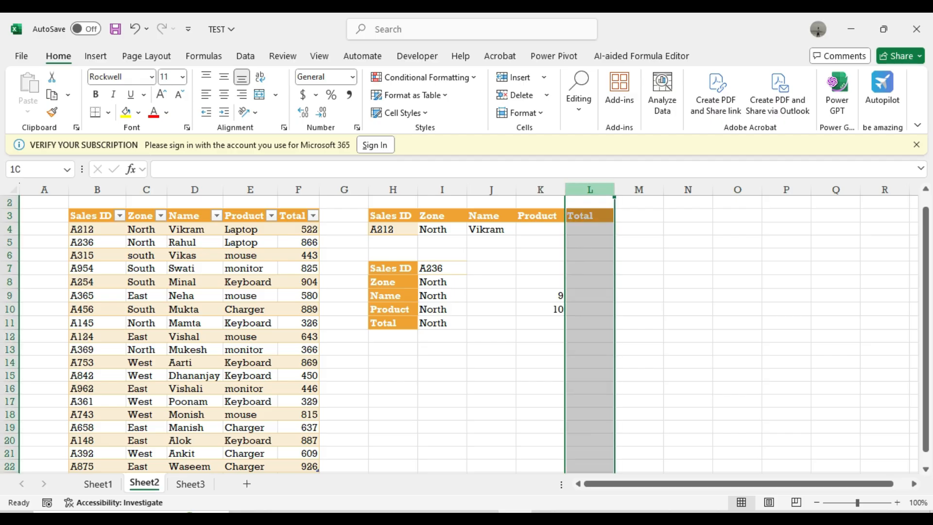
{"action": "left_click", "coordinate": [638, 190]}
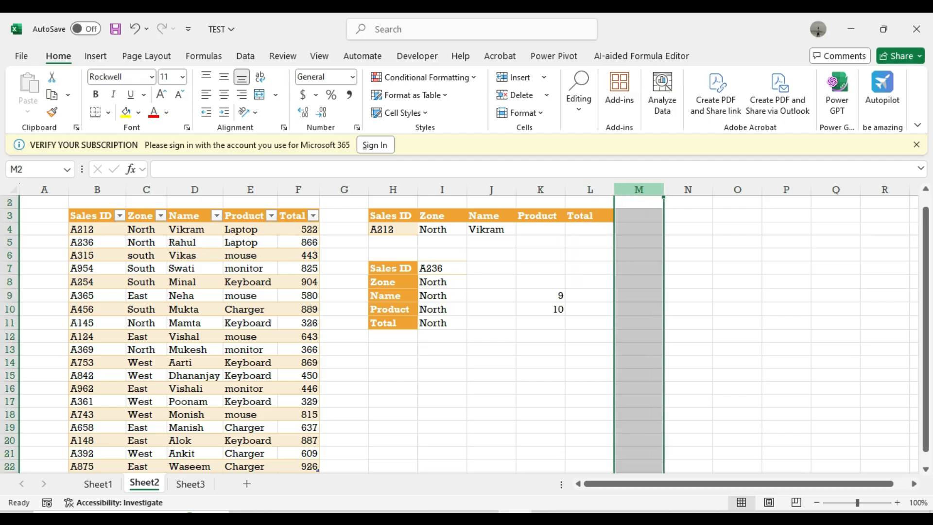
{"action": "left_click", "coordinate": [688, 189]}
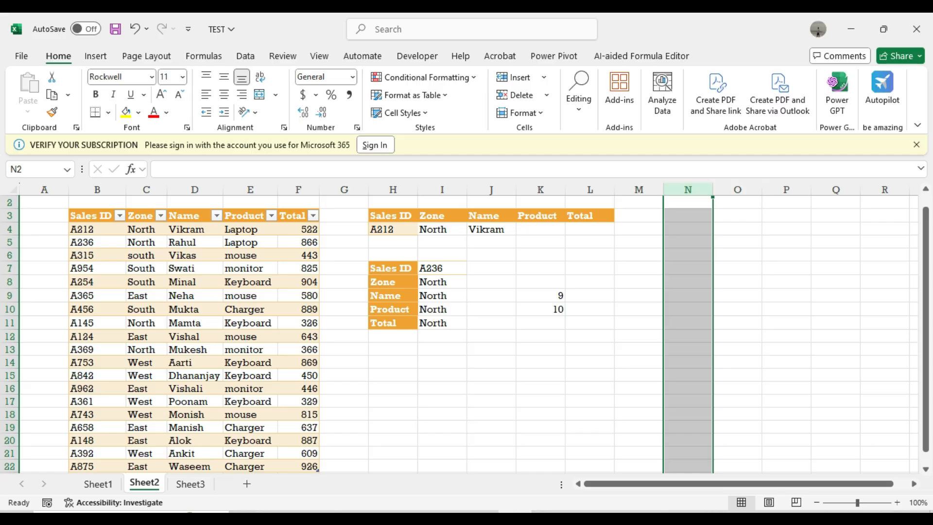
- Enter the formula =COLUMN() in cell L8 to demonstrate the column number function, and check the cell
{"action": "left_click", "coordinate": [590, 282]}
{"action": "type", "text": "=c"}
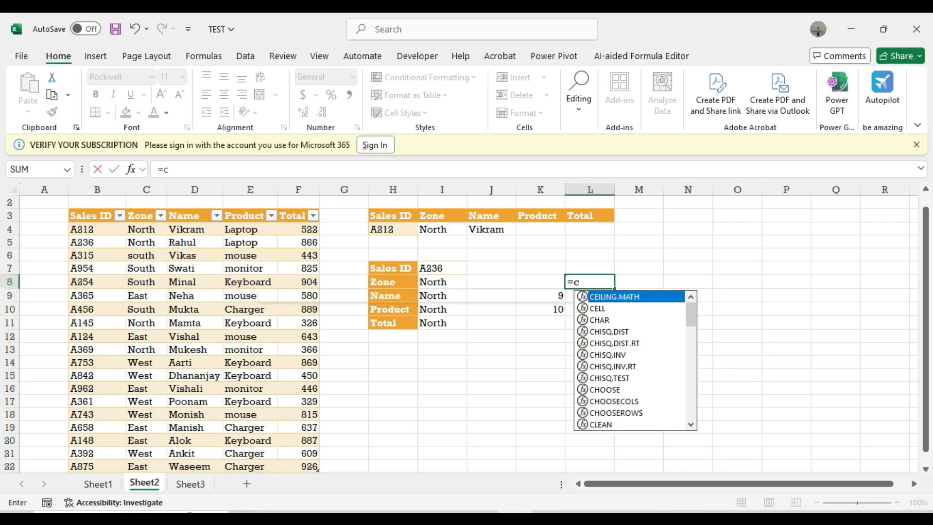
{"action": "type", "text": "ol"}
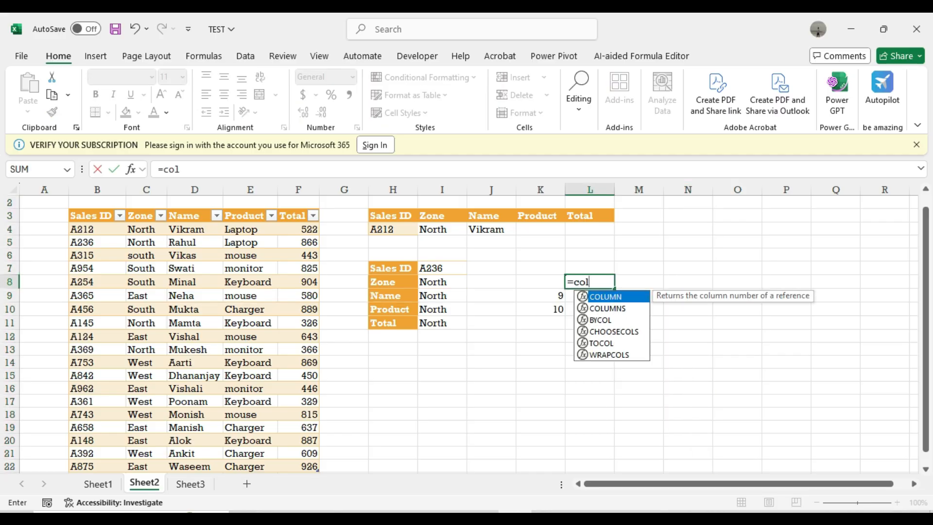
{"action": "key", "text": "Tab"}
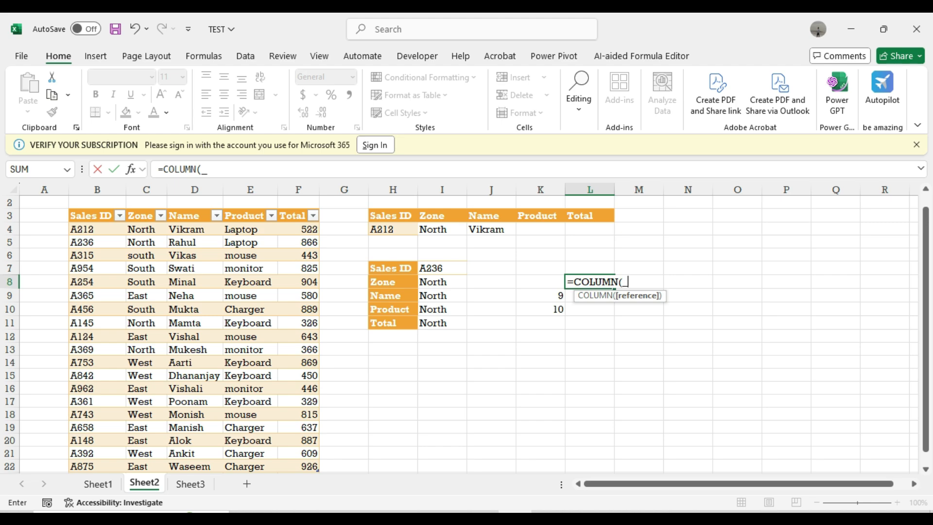
{"action": "type", "text": ")"}
{"action": "key", "text": "Return"}
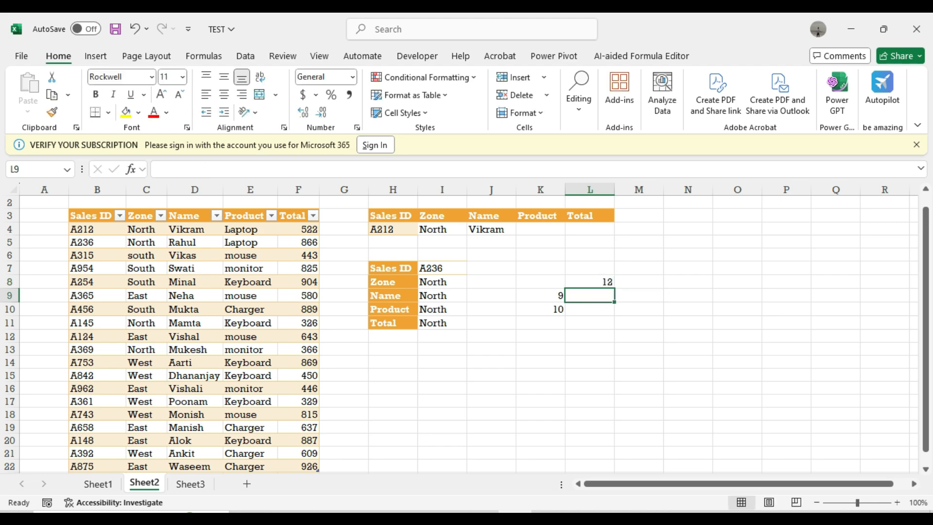
{"action": "key", "text": "Right"}
{"action": "key", "text": "Up"}
{"action": "key", "text": "Left"}
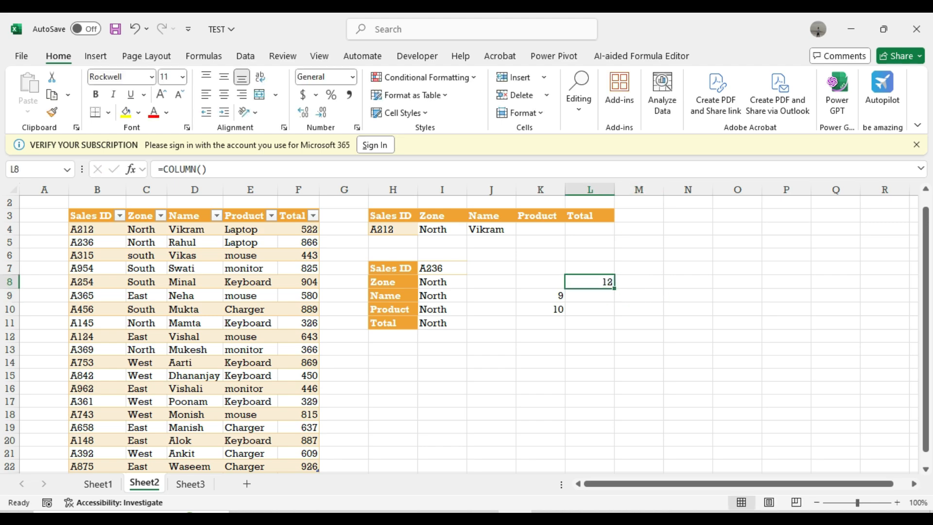
- Enter the same =COLUMN() formula in cell M8, beside the first one
{"action": "key", "text": "Right"}
{"action": "type", "text": "=colu"}
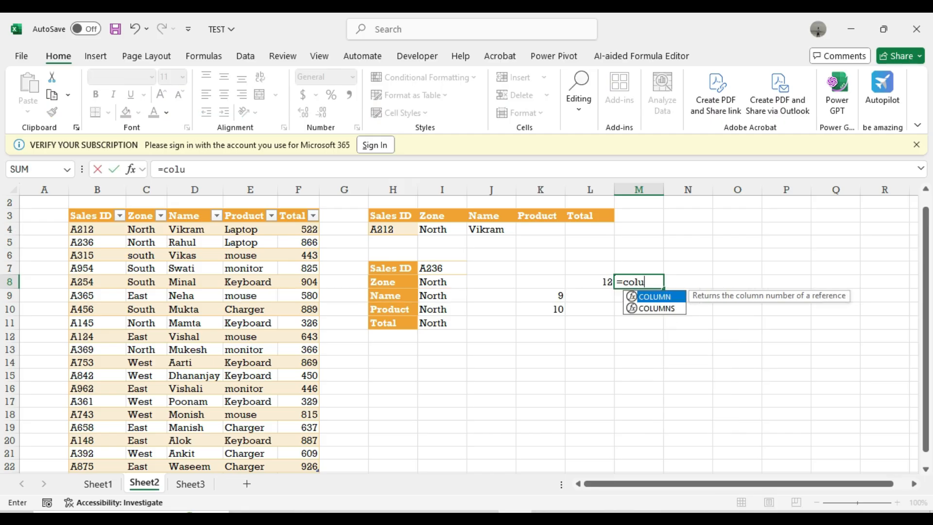
{"action": "key", "text": "Tab"}
{"action": "type", "text": ")"}
{"action": "key", "text": "Return"}
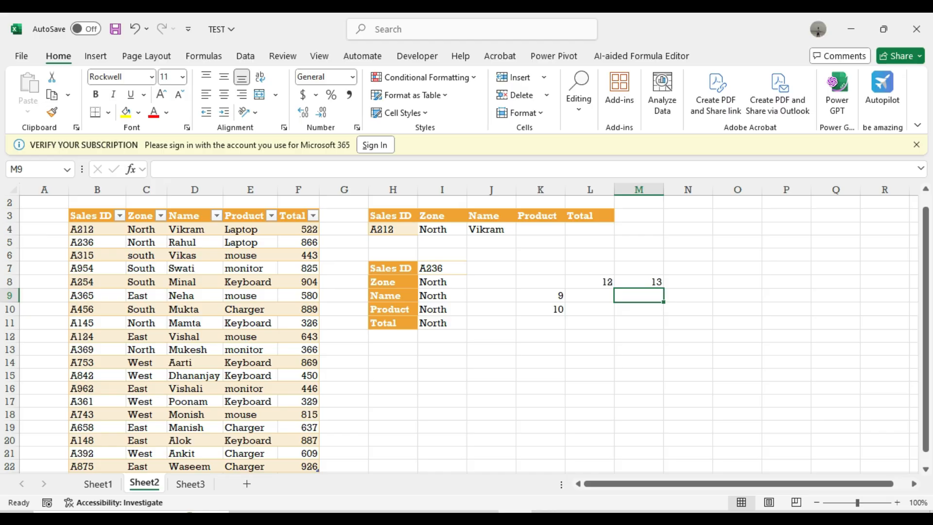
{"action": "key", "text": "Up"}
{"action": "key", "text": "Right"}
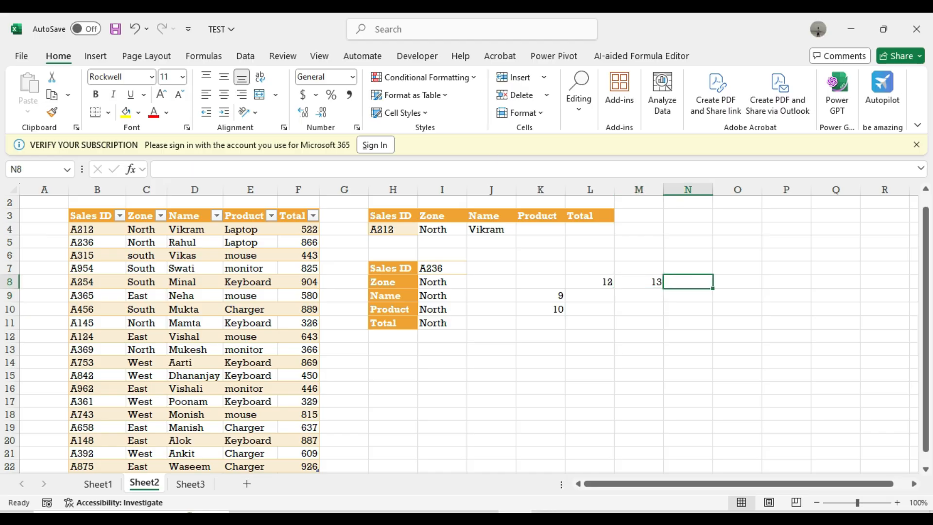
- Clear the ROW and COLUMN demonstration formulas from the range K8:M10
{"action": "key", "text": "Right"}
{"action": "key", "text": "Left"}
{"action": "key", "text": "Left"}
{"action": "key", "text": "Left"}
{"action": "key", "text": "Left"}
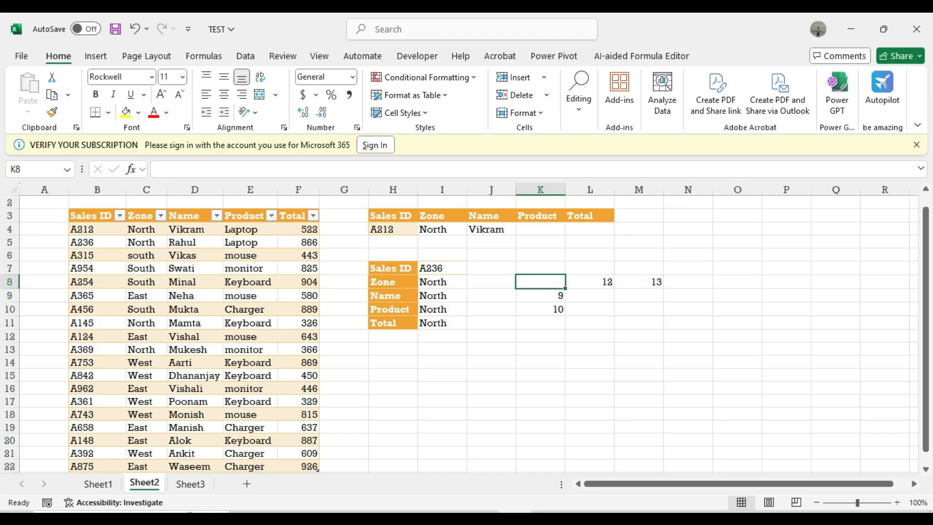
{"action": "key", "text": "Left"}
{"action": "key", "text": "Right"}
{"action": "key", "text": "Right"}
{"action": "key", "text": "shift+Right"}
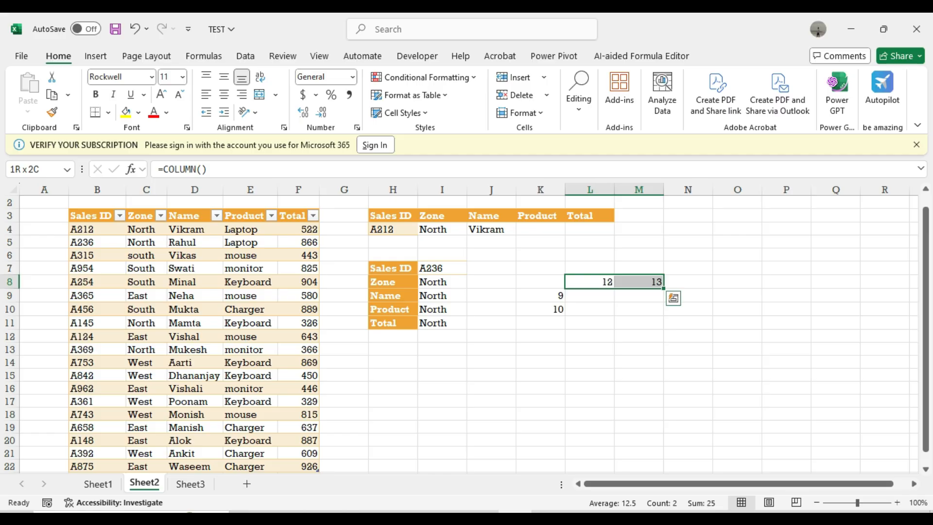
{"action": "key", "text": "shift+Down"}
{"action": "key", "text": "shift+Down"}
{"action": "key", "text": "shift+Left"}
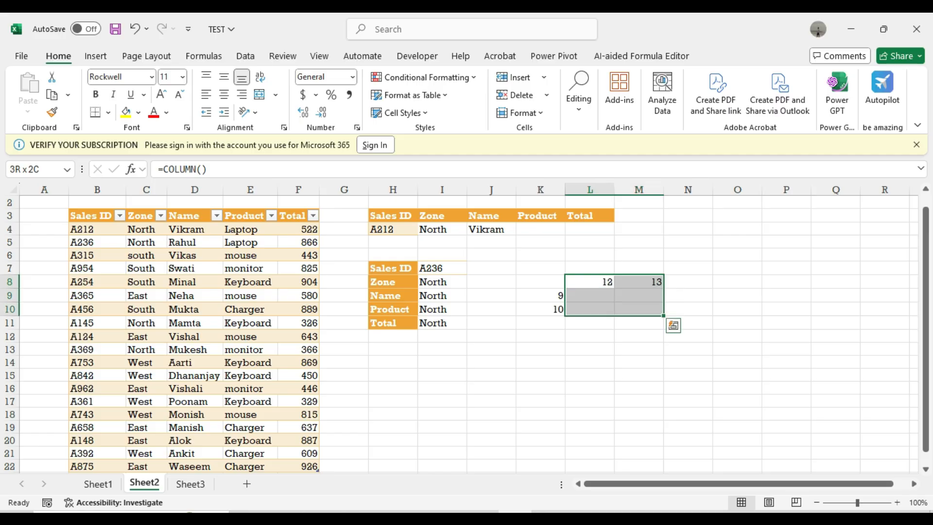
{"action": "key", "text": "Left"}
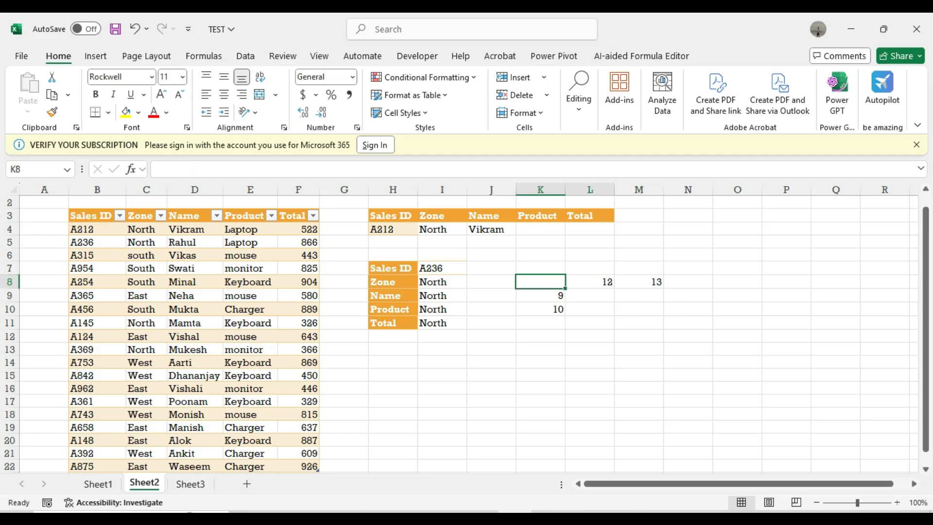
{"action": "key", "text": "shift+Right"}
{"action": "key", "text": "shift+Right"}
{"action": "key", "text": "shift+Down"}
{"action": "key", "text": "shift+Down"}
{"action": "key", "text": "Delete"}
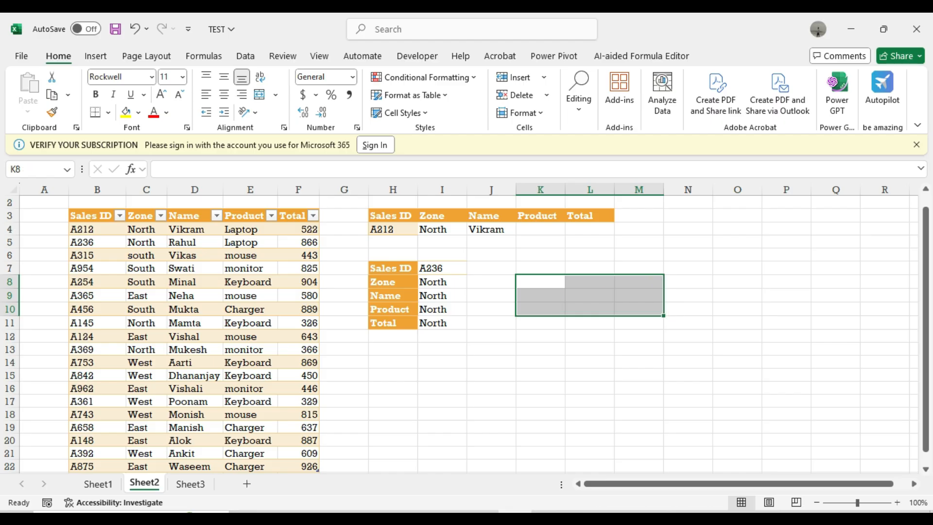
- Clear the VLOOKUP formulas for Zone, Name, Product and Total from cells I8 to I11, leaving only I8 selected
{"action": "key", "text": "Up"}
{"action": "key", "text": "Up"}
{"action": "key", "text": "Left"}
{"action": "key", "text": "Left"}
{"action": "key", "text": "Down"}
{"action": "key", "text": "Down"}
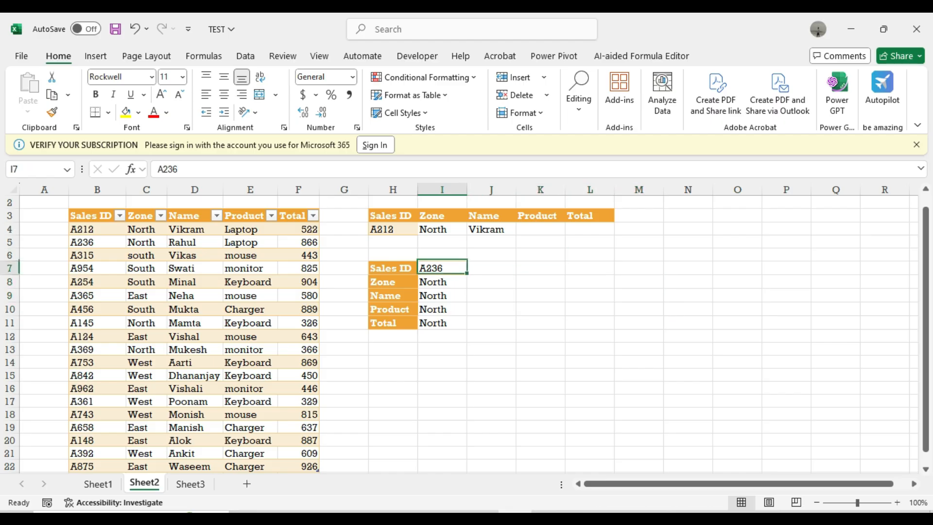
{"action": "key", "text": "Down"}
{"action": "key", "text": "Up"}
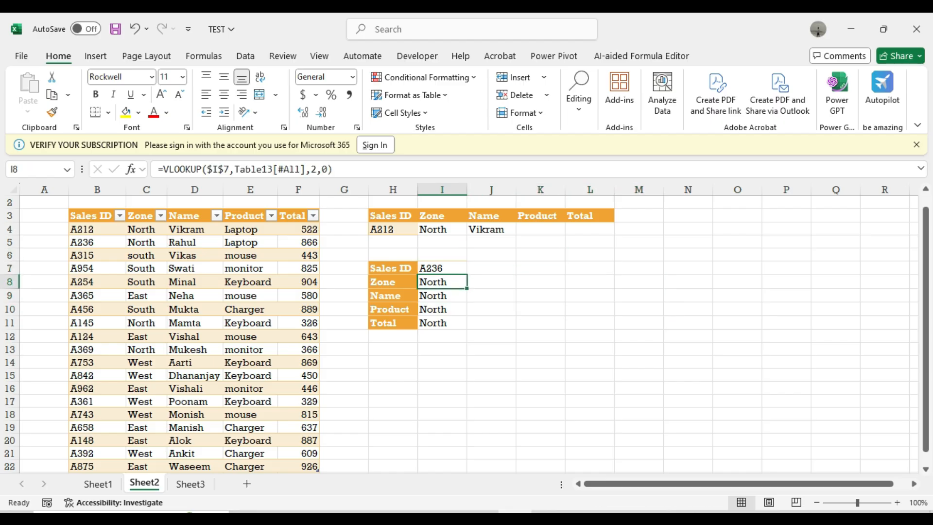
{"action": "key", "text": "shift+Down"}
{"action": "key", "text": "shift+Down"}
{"action": "key", "text": "shift+Down"}
{"action": "key", "text": "Delete"}
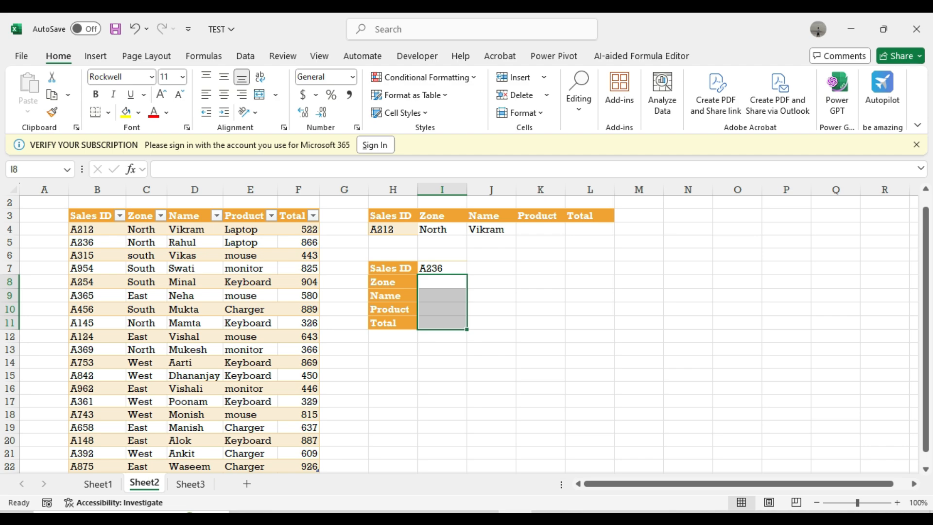
{"action": "key", "text": "shift+Up"}
{"action": "key", "text": "shift+Up"}
{"action": "key", "text": "shift+Up"}
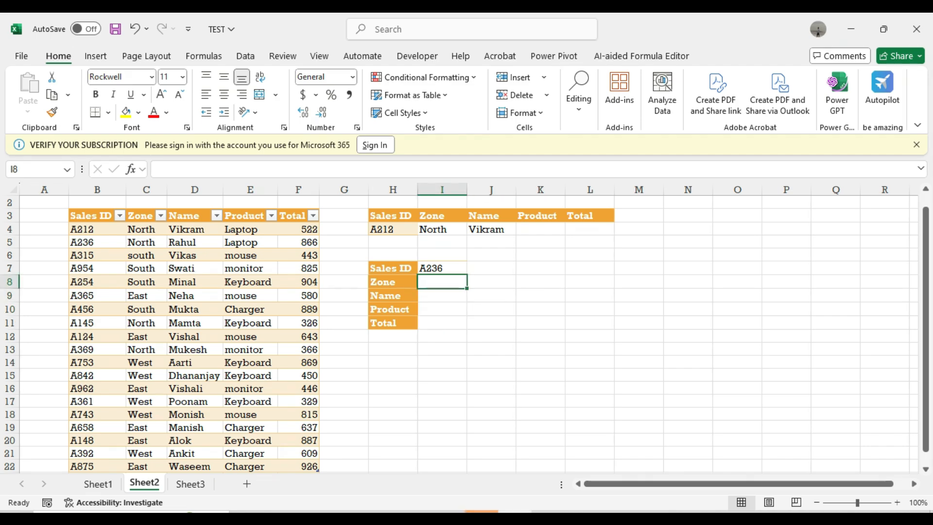
- Review the vertical layout's labels in column H and the empty result cells beside them from Zone to Total
{"action": "key", "text": "Left"}
{"action": "key", "text": "Right"}
{"action": "key", "text": "Left"}
{"action": "key", "text": "Right"}
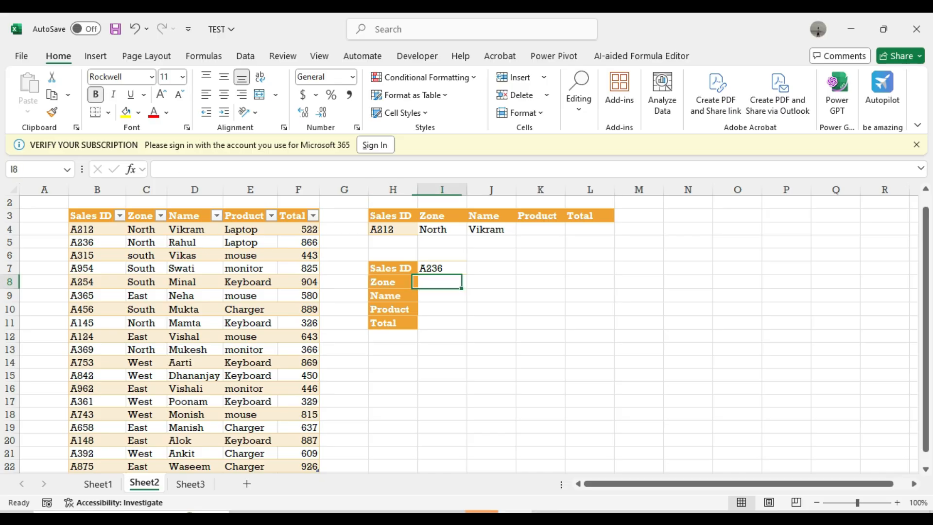
{"action": "key", "text": "Left"}
{"action": "key", "text": "Down"}
{"action": "key", "text": "Down"}
{"action": "key", "text": "Down"}
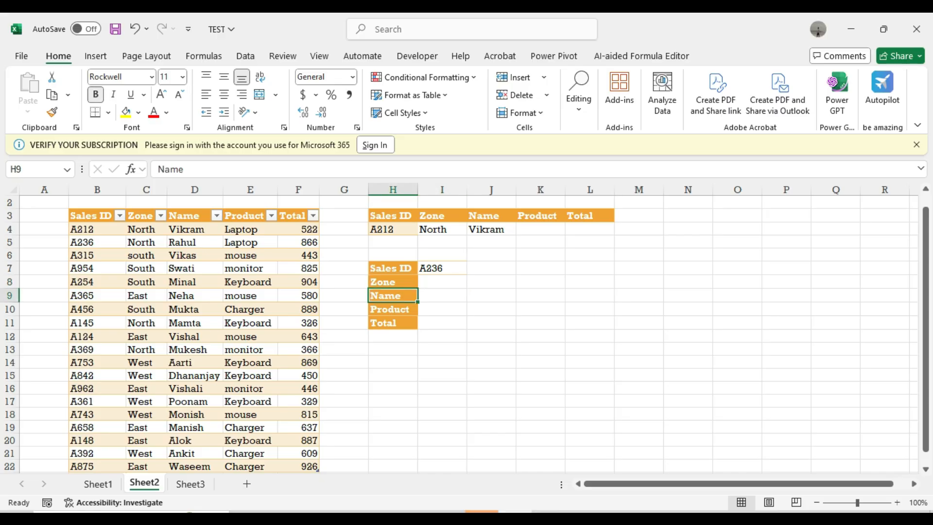
{"action": "key", "text": "Up"}
{"action": "key", "text": "Up"}
{"action": "key", "text": "Right"}
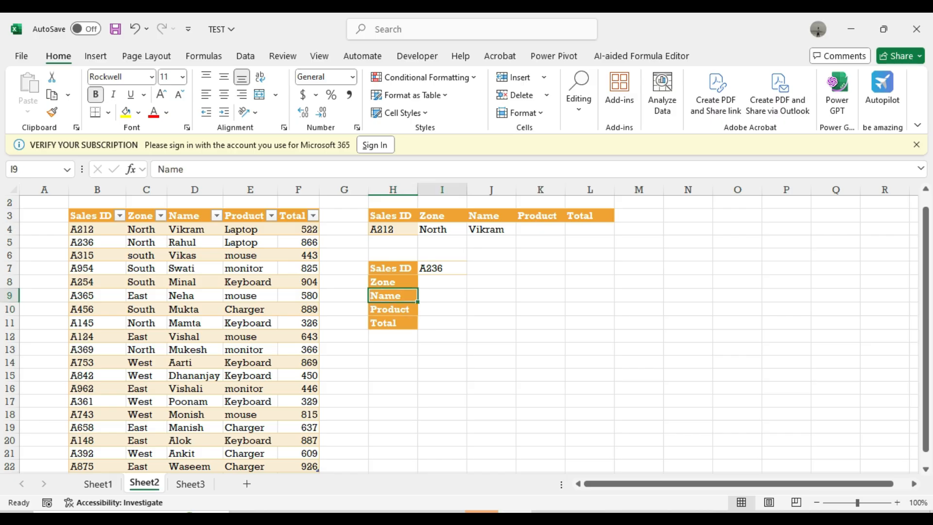
{"action": "key", "text": "Up"}
{"action": "key", "text": "Down"}
{"action": "key", "text": "Down"}
{"action": "key", "text": "Down"}
{"action": "key", "text": "Down"}
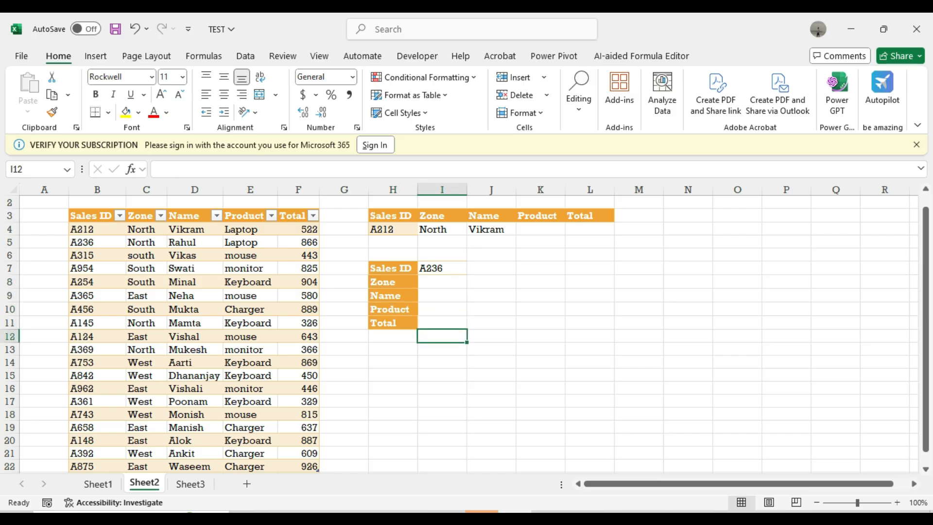
- Review the horizontal layout in row 4, going across the Zone, Name, Product and Total result cells
{"action": "key", "text": "Up"}
{"action": "key", "text": "Up"}
{"action": "key", "text": "Up"}
{"action": "key", "text": "Up"}
{"action": "key", "text": "Up"}
{"action": "key", "text": "Up"}
{"action": "key", "text": "Up"}
{"action": "key", "text": "Up"}
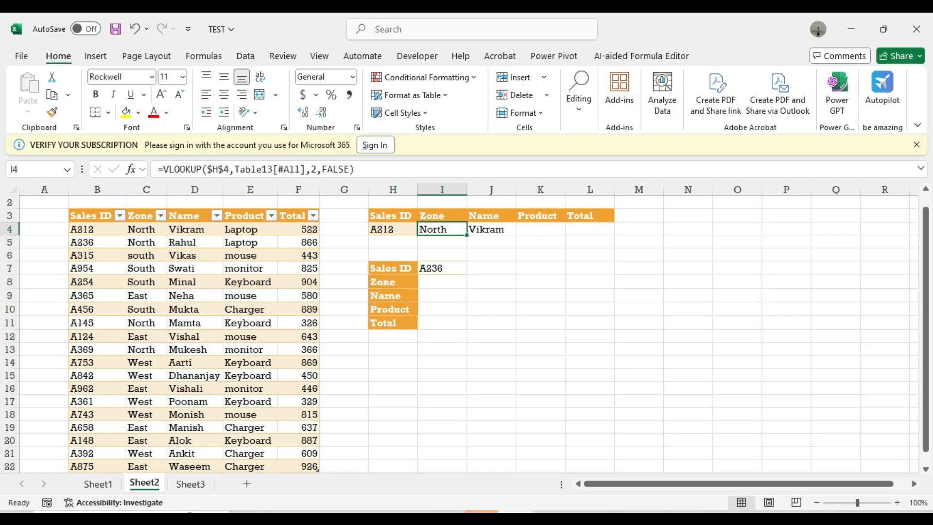
{"action": "key", "text": "Right"}
{"action": "key", "text": "Right"}
{"action": "key", "text": "Right"}
{"action": "key", "text": "Right"}
{"action": "key", "text": "Left"}
{"action": "key", "text": "Left"}
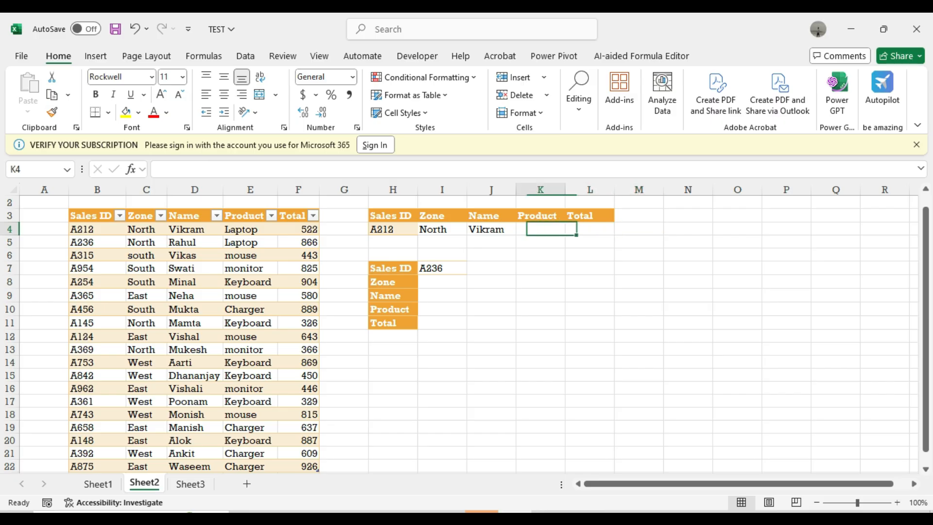
{"action": "key", "text": "Left"}
{"action": "key", "text": "Left"}
{"action": "key", "text": "Left"}
{"action": "key", "text": "Right"}
{"action": "key", "text": "Right"}
{"action": "key", "text": "Right"}
{"action": "key", "text": "Right"}
{"action": "key", "text": "Right"}
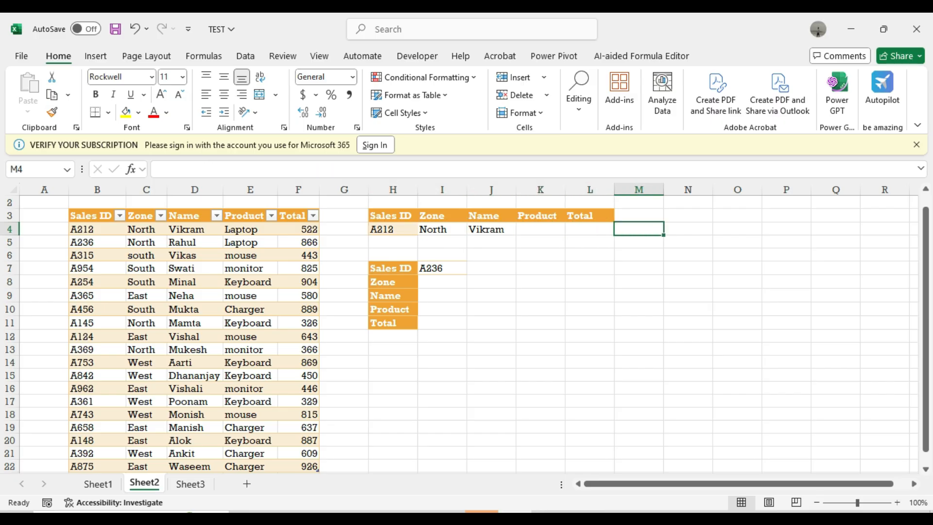
- Return to the vertical layout, highlight its empty result cells from I8 downward, and leave only I8 selected
{"action": "key", "text": "Down"}
{"action": "key", "text": "Down"}
{"action": "key", "text": "Left"}
{"action": "key", "text": "Left"}
{"action": "key", "text": "Left"}
{"action": "key", "text": "Left"}
{"action": "key", "text": "Left"}
{"action": "key", "text": "Down"}
{"action": "key", "text": "Down"}
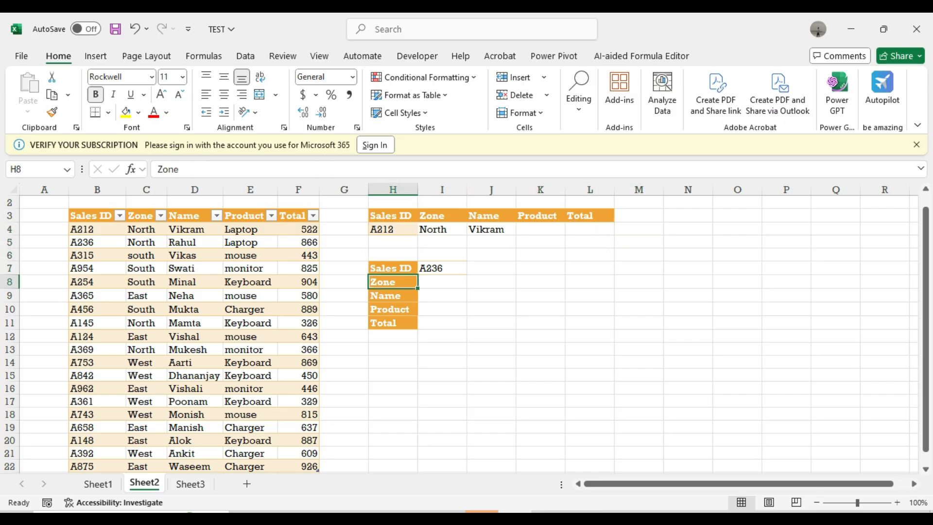
{"action": "key", "text": "Right"}
{"action": "key", "text": "shift+Down"}
{"action": "key", "text": "shift+Down"}
{"action": "key", "text": "shift+Down"}
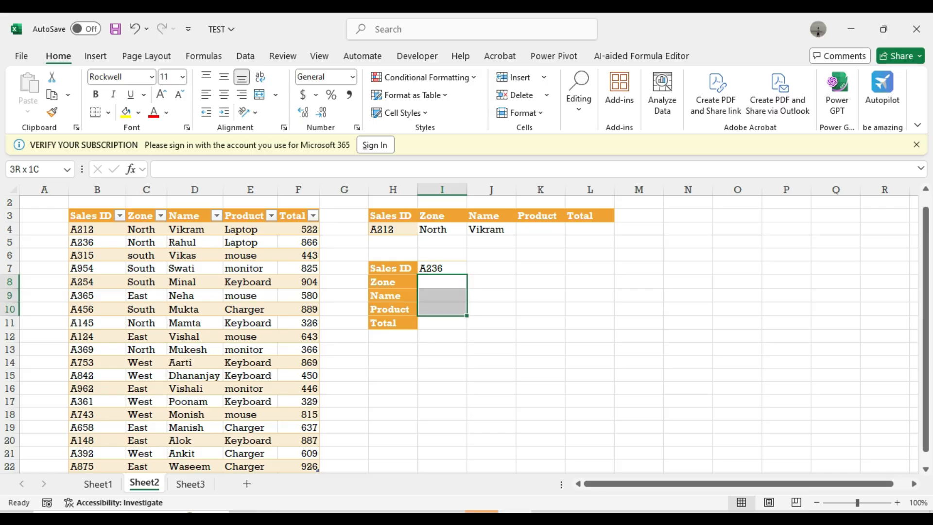
{"action": "key", "text": "Left"}
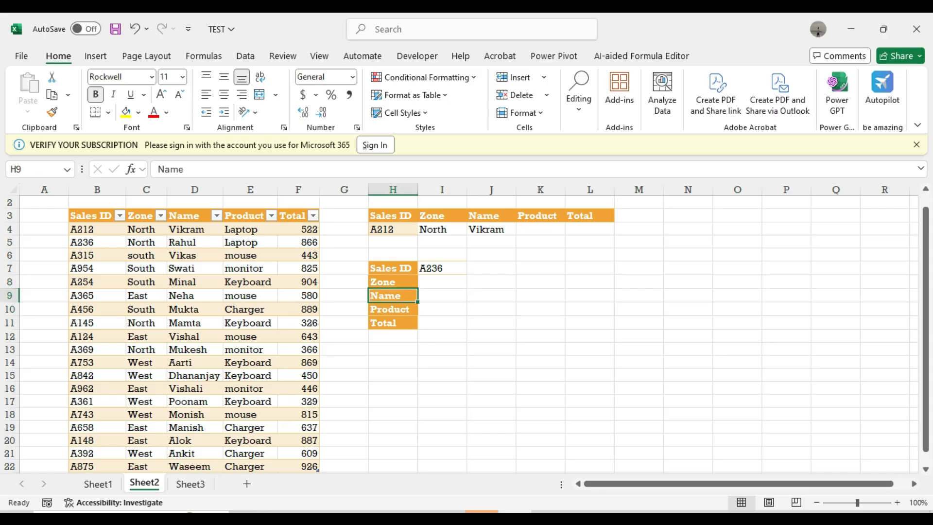
{"action": "key", "text": "Right"}
{"action": "key", "text": "Right"}
{"action": "key", "text": "Left"}
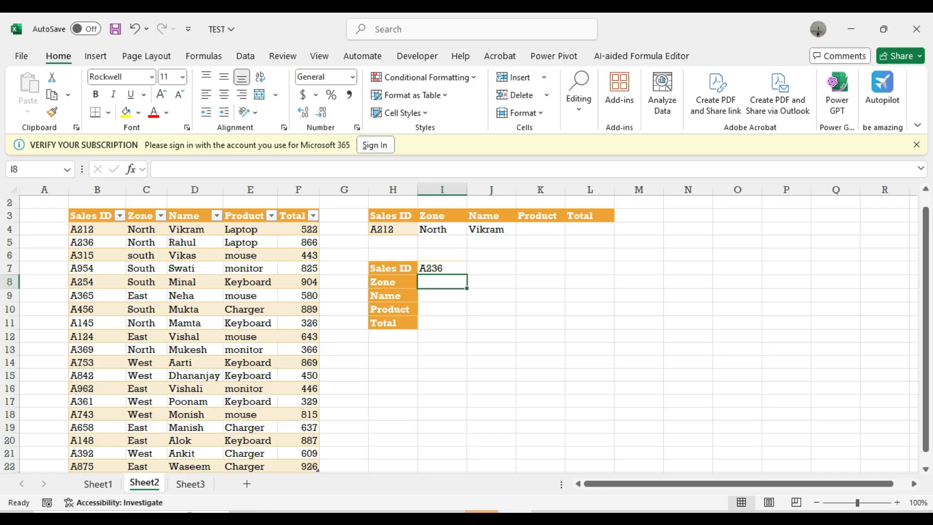
- Begin a VLOOKUP formula in cell I8 with $I$7 as the lookup value and Table13[#All] as the table array
{"action": "type", "text": "=vl"}
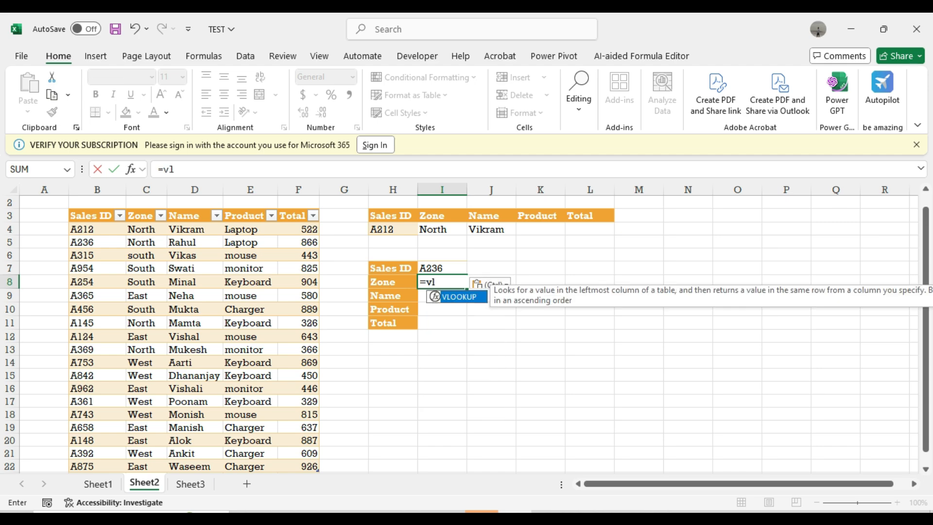
{"action": "key", "text": "Tab"}
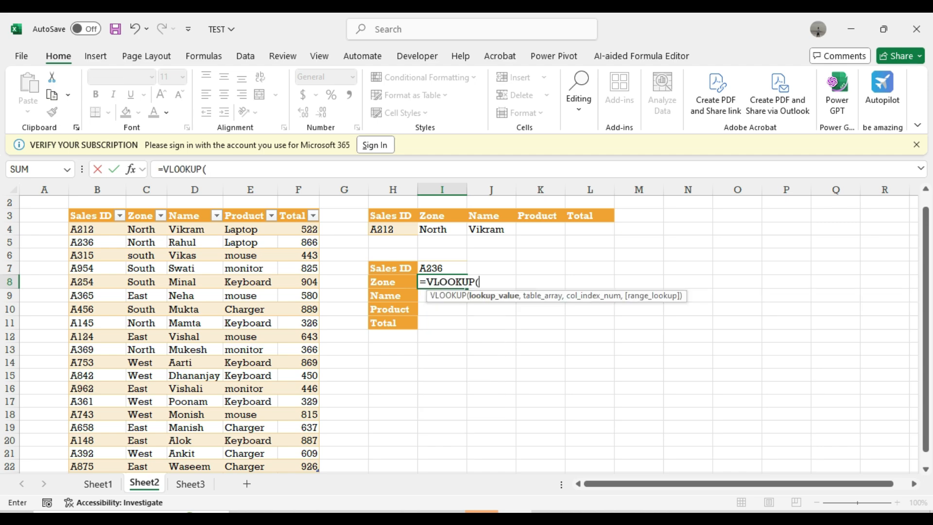
{"action": "key", "text": "Up"}
{"action": "key", "text": "F4"}
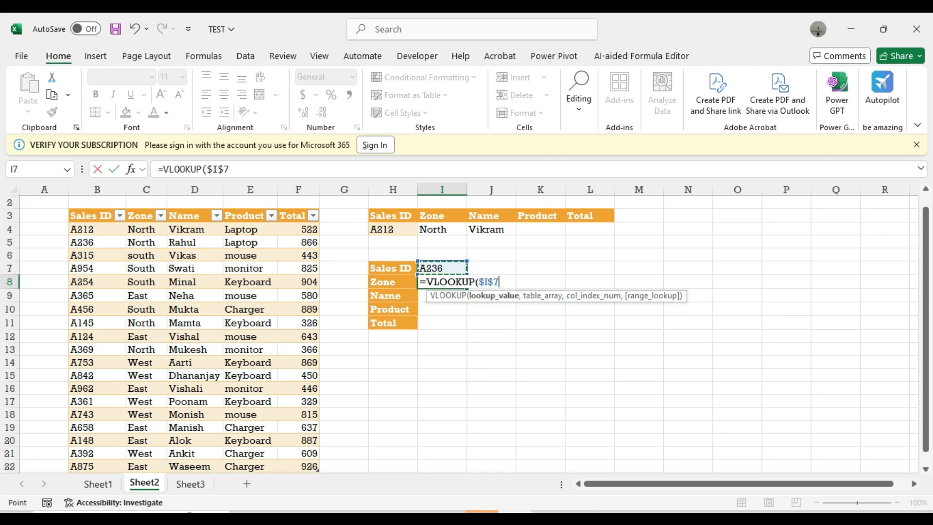
{"action": "type", "text": ","}
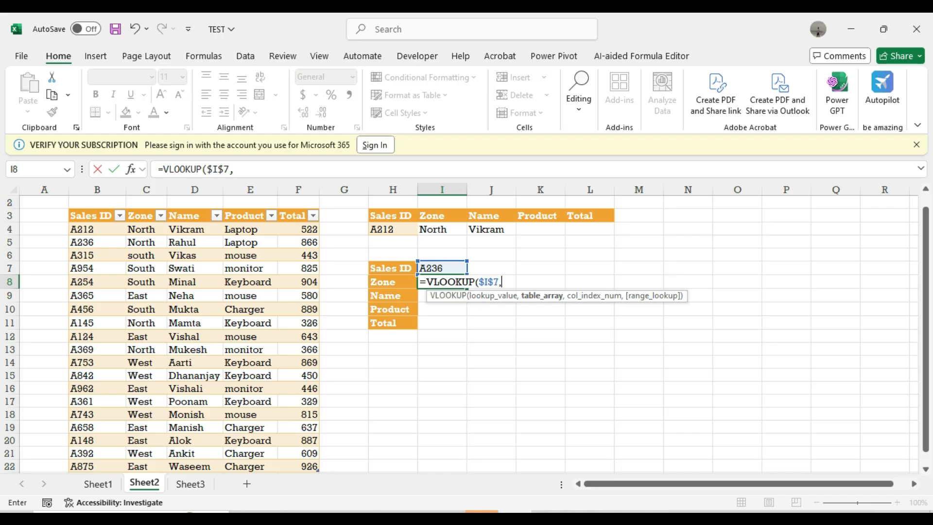
{"action": "left_click_drag", "start_coordinate": [97, 216], "coordinate": [316, 468]}
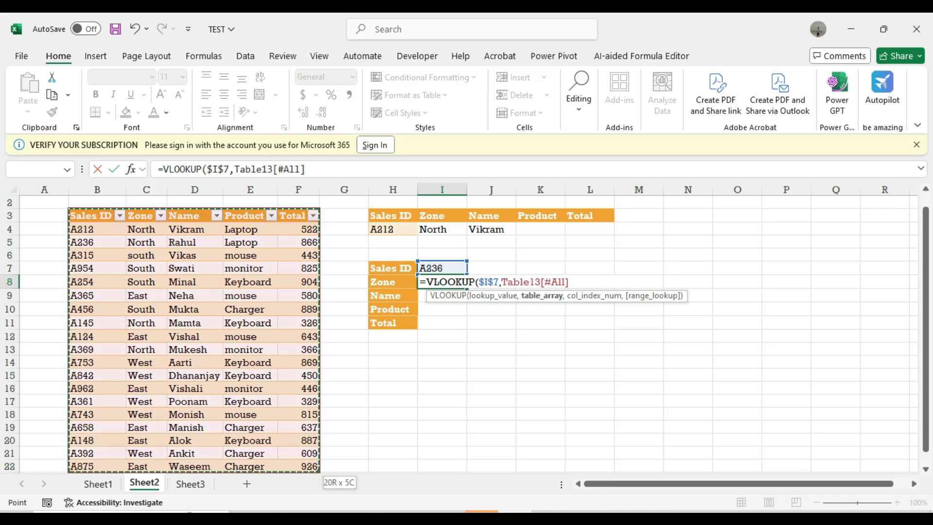
{"action": "type", "text": ","}
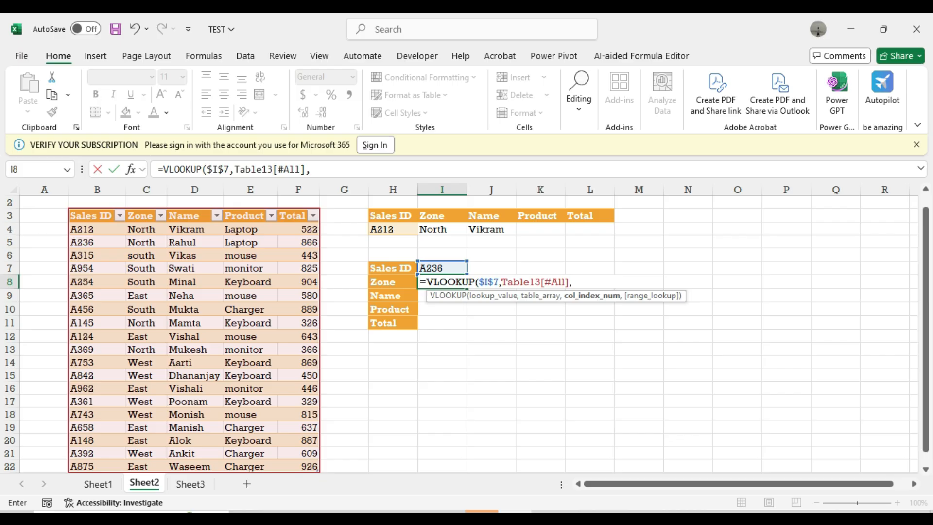
- Complete the VLOOKUP formula in I8 with ROW() as the column index and 0 for exact match, keeping I8 selected
{"action": "type", "text": "row"}
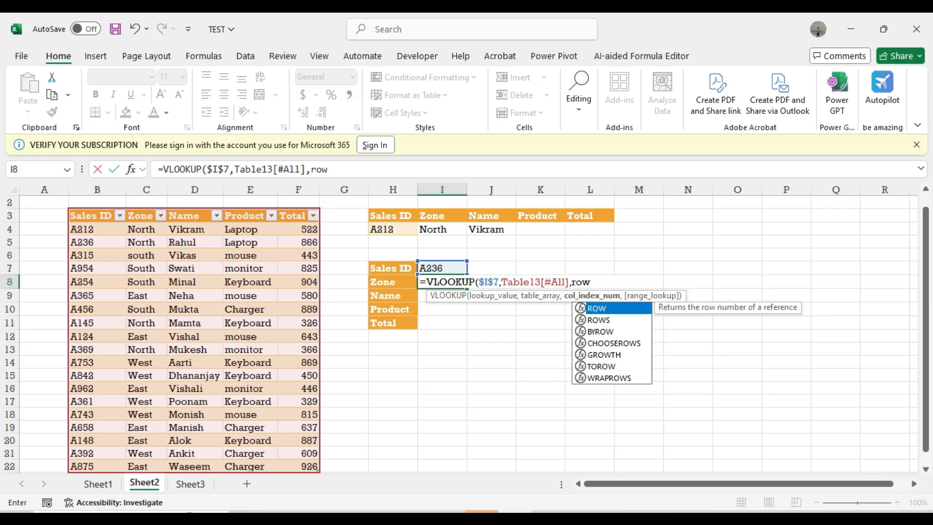
{"action": "key", "text": "Tab"}
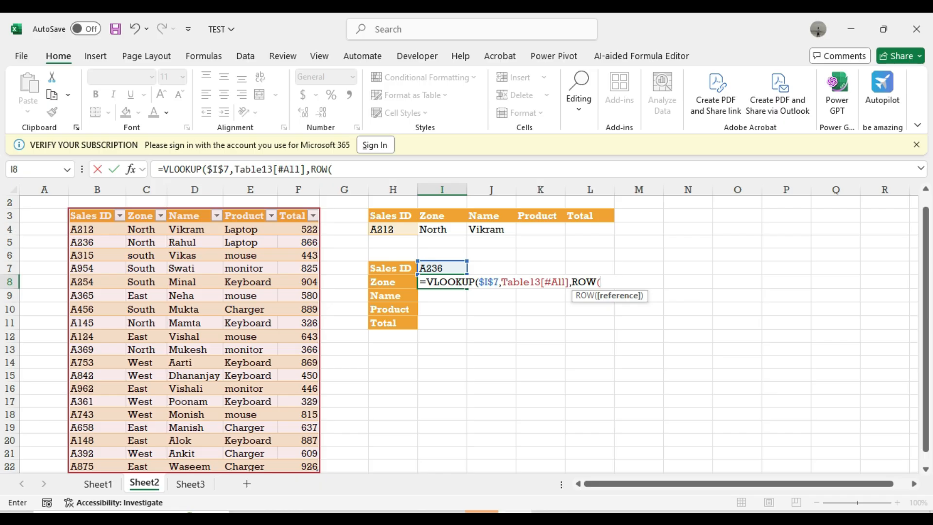
{"action": "type", "text": ")"}
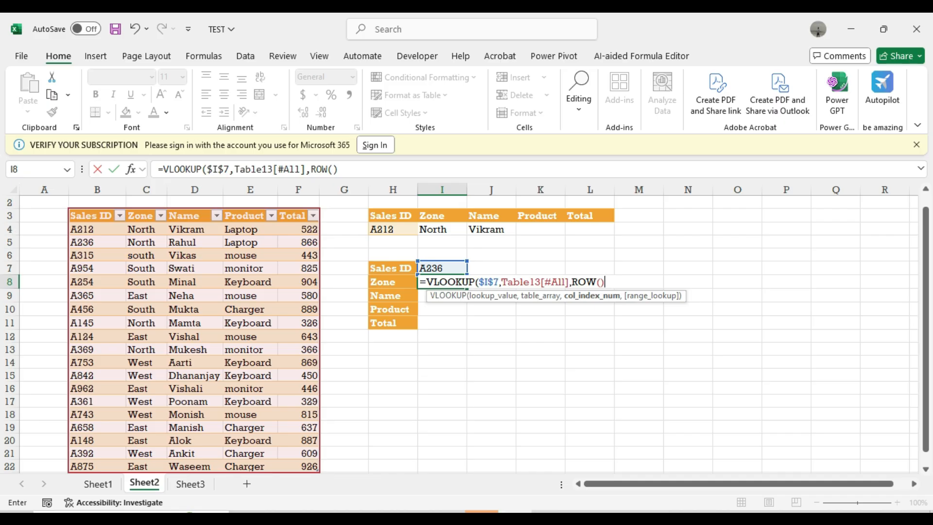
{"action": "type", "text": ","}
{"action": "key", "text": "Down"}
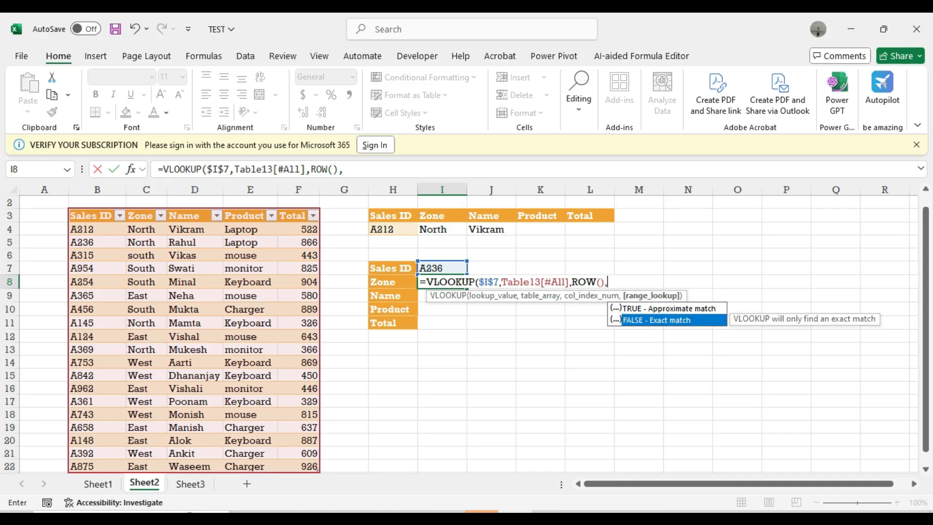
{"action": "type", "text": "0"}
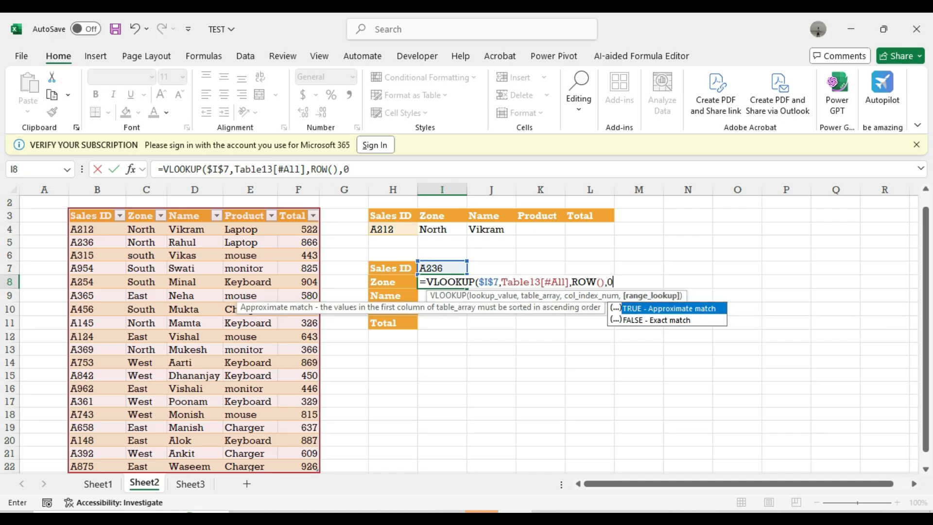
{"action": "type", "text": ")"}
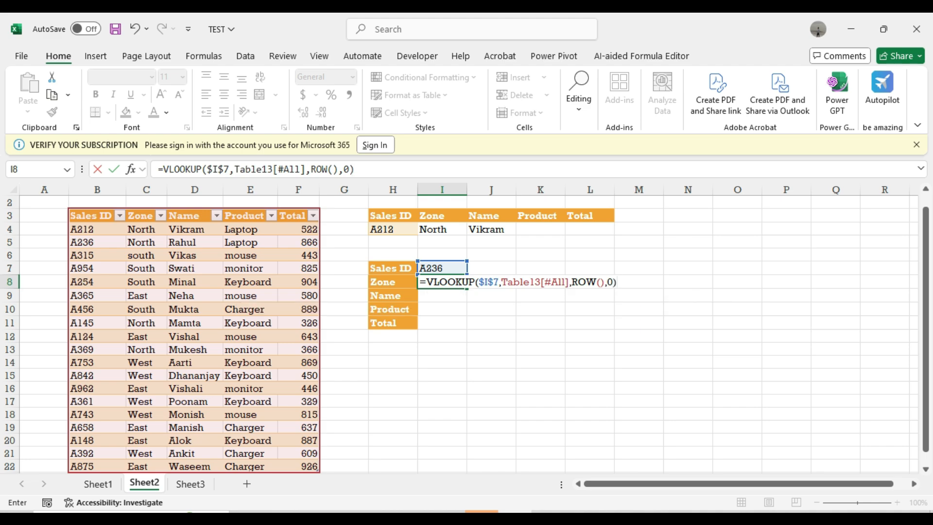
{"action": "key", "text": "ctrl+Return"}
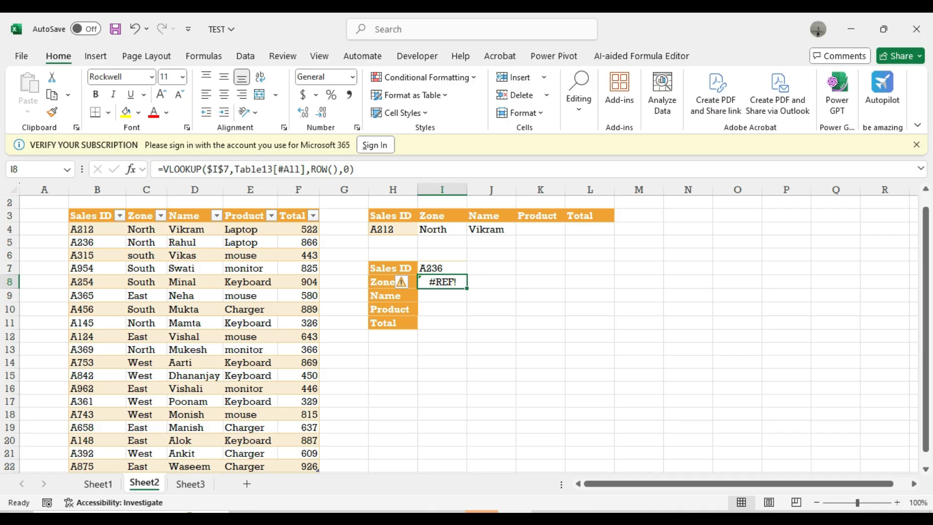
- Change the column index in I8's VLOOKUP formula to ROW()-6
{"action": "key", "text": "F2"}
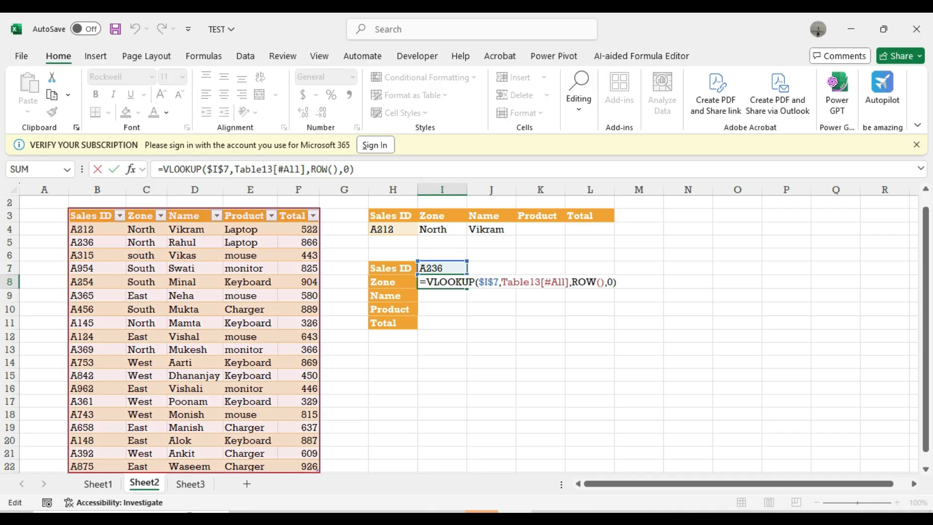
{"action": "key", "text": "Left"}
{"action": "key", "text": "Left"}
{"action": "key", "text": "Left"}
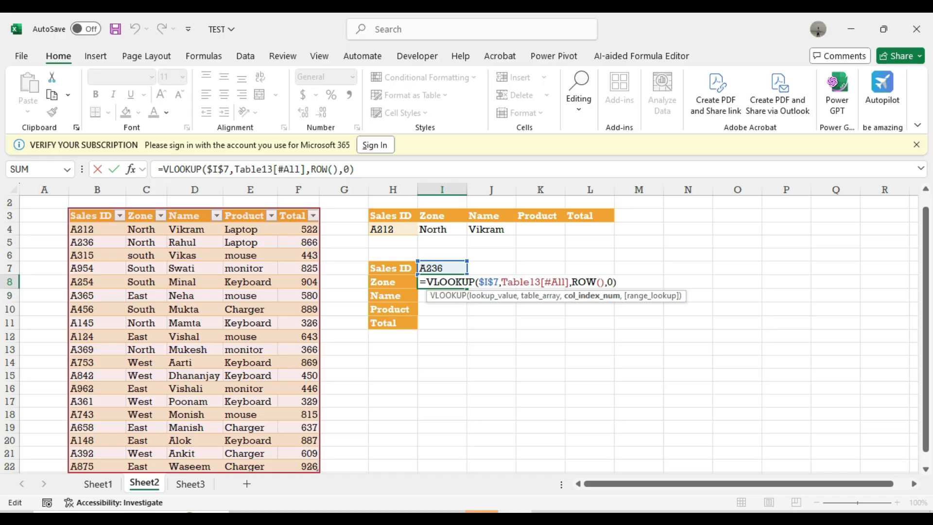
{"action": "key", "text": "shift+Left"}
{"action": "key", "text": "shift+Left"}
{"action": "key", "text": "shift+Left"}
{"action": "key", "text": "shift+Left"}
{"action": "key", "text": "shift+Left"}
{"action": "key", "text": "Right"}
{"action": "type", "text": "-6"}
{"action": "key", "text": "Right"}
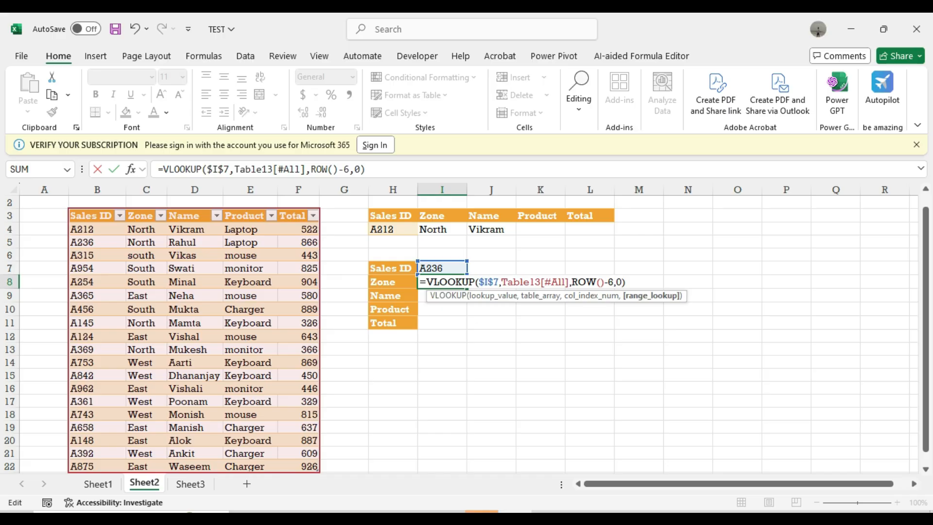
{"action": "key", "text": "Return"}
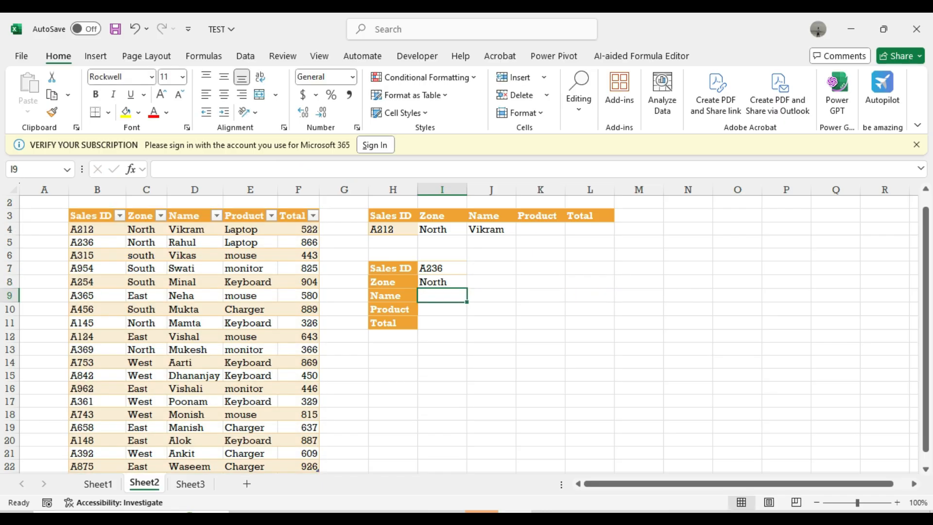
- Fill the VLOOKUP formula from I8 down through I11 and check the filled cells
{"action": "key", "text": "Up"}
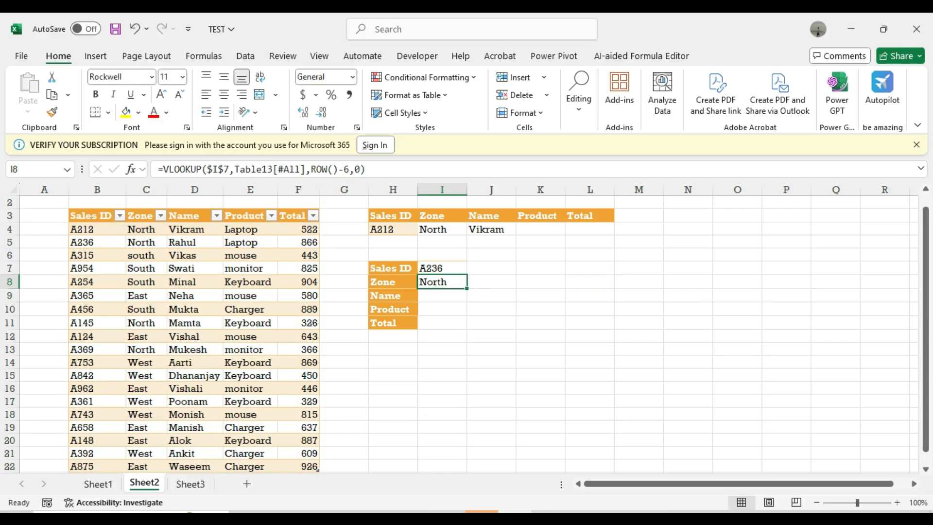
{"action": "left_click_drag", "start_coordinate": [466, 288], "coordinate": [467, 329]}
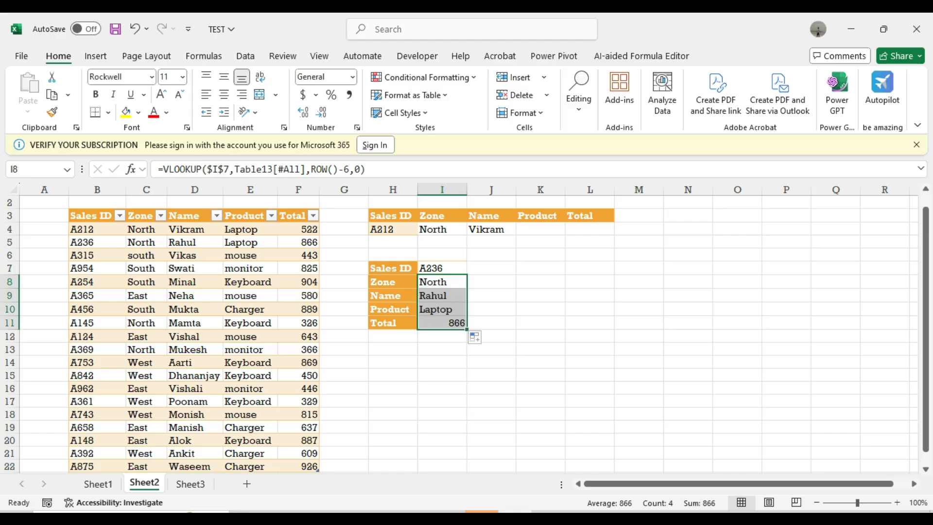
{"action": "key", "text": "Down"}
{"action": "key", "text": "Down"}
{"action": "key", "text": "Down"}
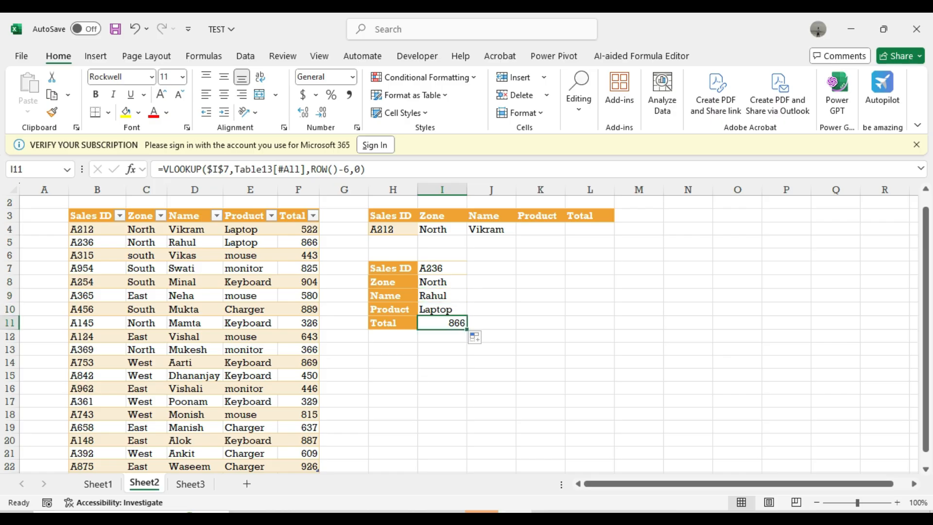
{"action": "key", "text": "Up"}
{"action": "key", "text": "Up"}
{"action": "key", "text": "Up"}
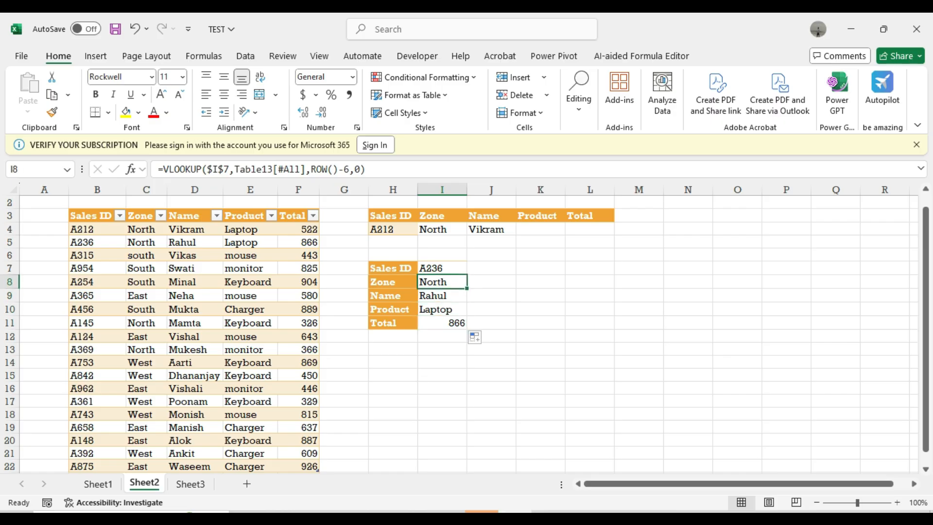
- Examine the ROW() part of the column index in I9's VLOOKUP formula
{"action": "key", "text": "Down"}
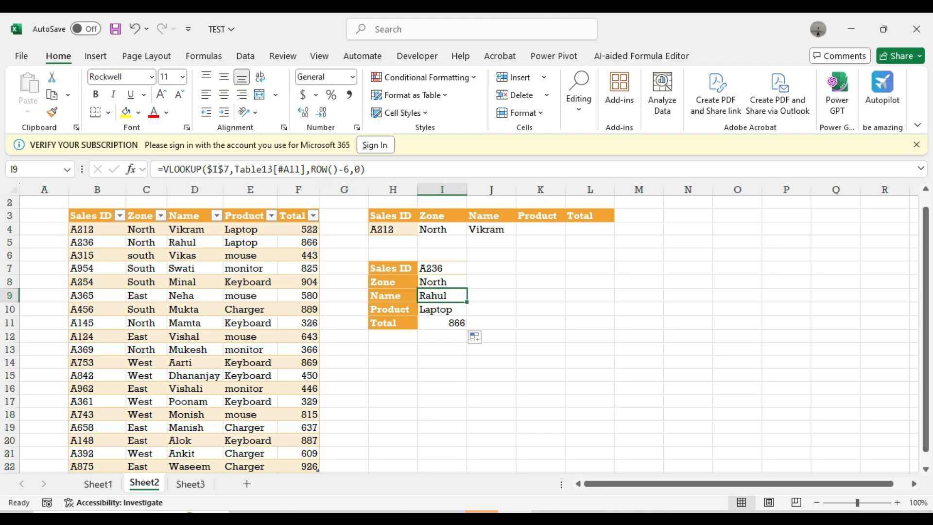
{"action": "left_click_drag", "start_coordinate": [333, 169], "coordinate": [310, 169]}
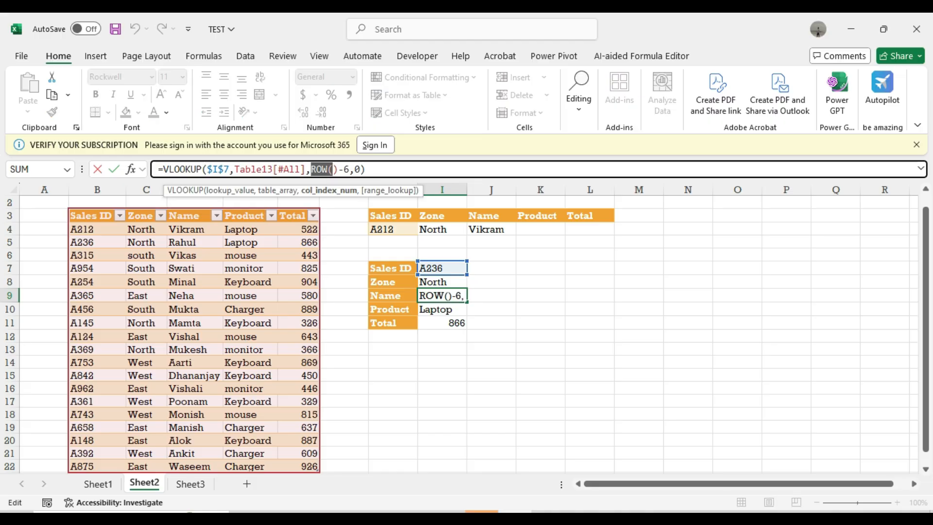
{"action": "left_click", "coordinate": [448, 295]}
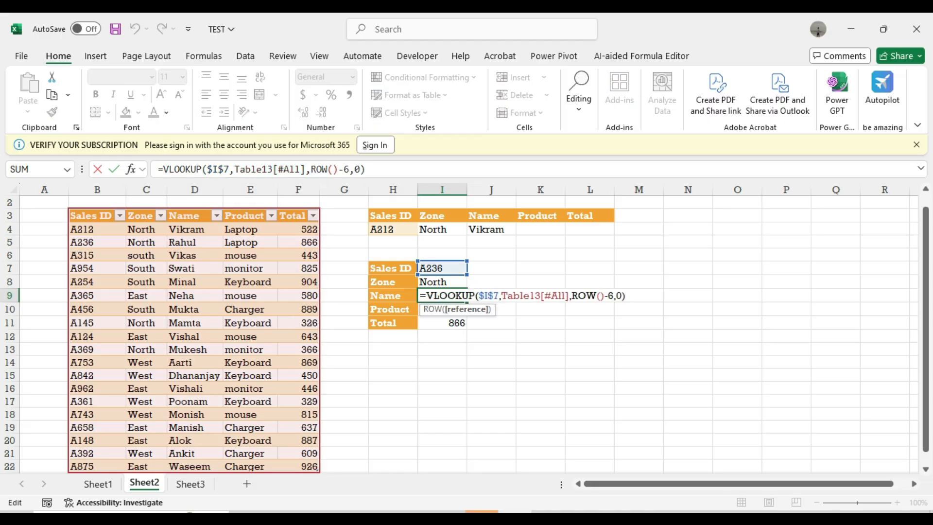
{"action": "left_click_drag", "start_coordinate": [604, 296], "coordinate": [572, 295]}
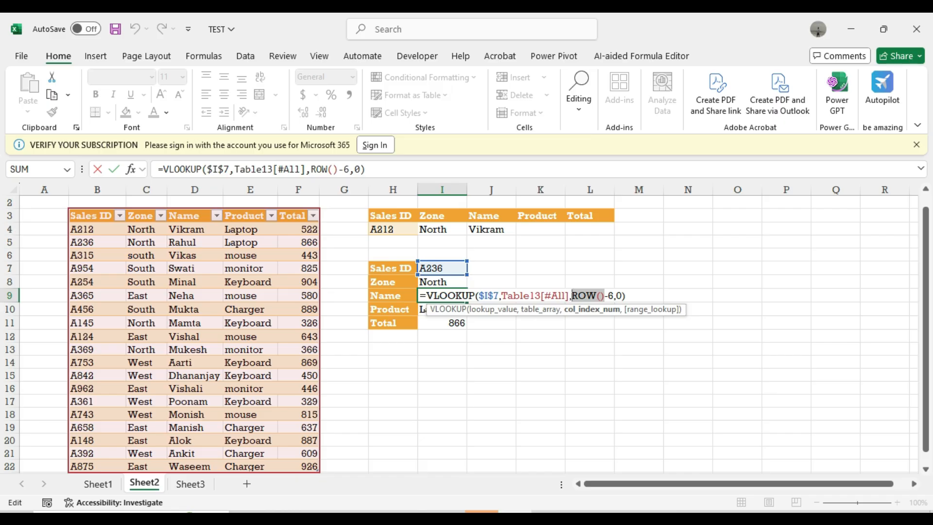
{"action": "type", "text": "I11"}
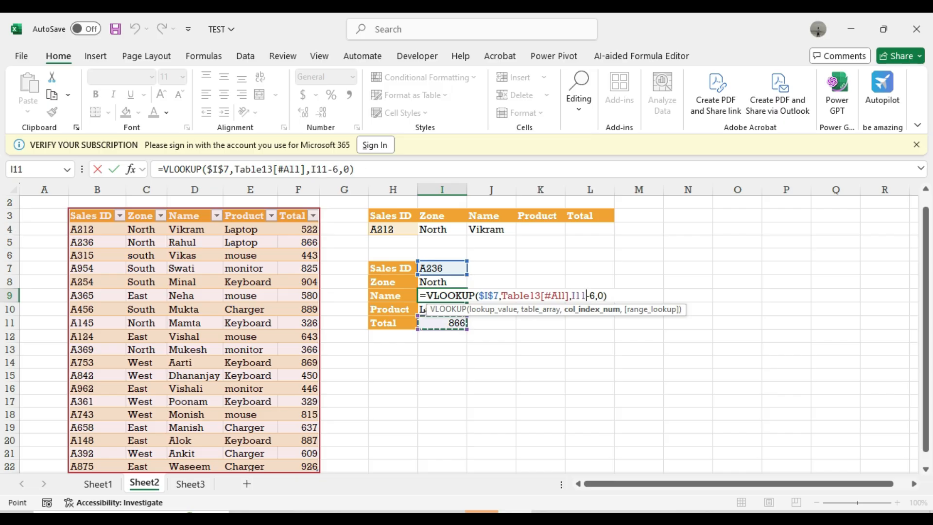
{"action": "key", "text": "ctrl+Return"}
- Inspect the ROW() part of the column index in I10's VLOOKUP formula
{"action": "left_click", "coordinate": [442, 309]}
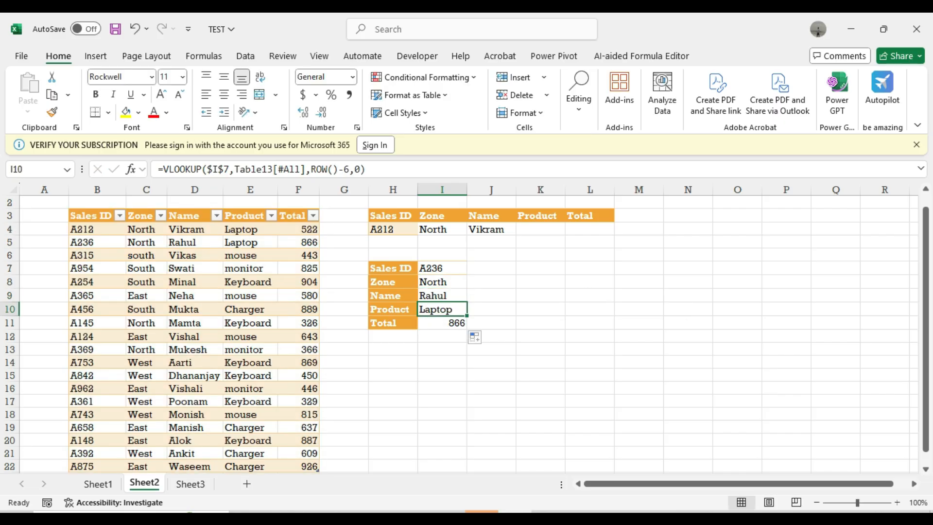
{"action": "key", "text": "F2"}
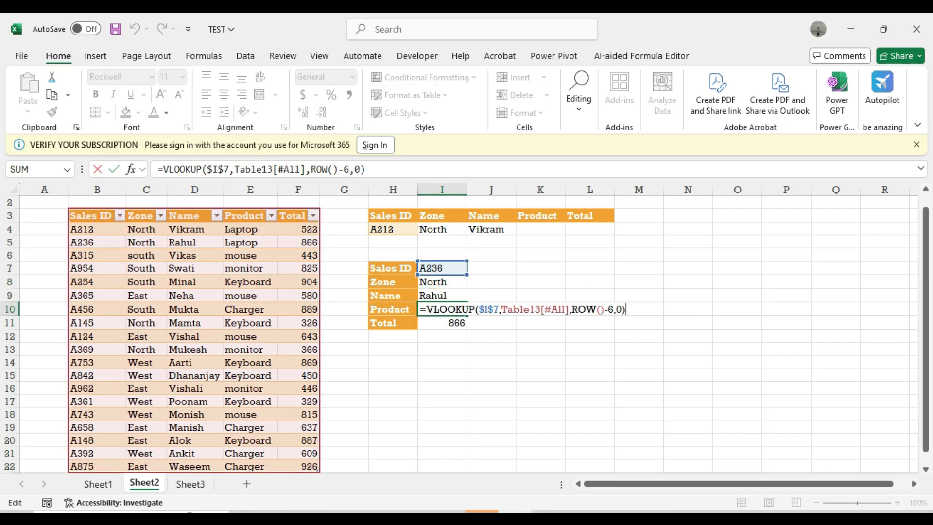
{"action": "key", "text": "Left"}
{"action": "key", "text": "Left"}
{"action": "key", "text": "Left"}
{"action": "key", "text": "Left"}
{"action": "key", "text": "Left"}
{"action": "key", "text": "shift+Left"}
{"action": "key", "text": "shift+Left"}
{"action": "key", "text": "shift+Left"}
{"action": "key", "text": "shift+Left"}
{"action": "key", "text": "shift+Left"}
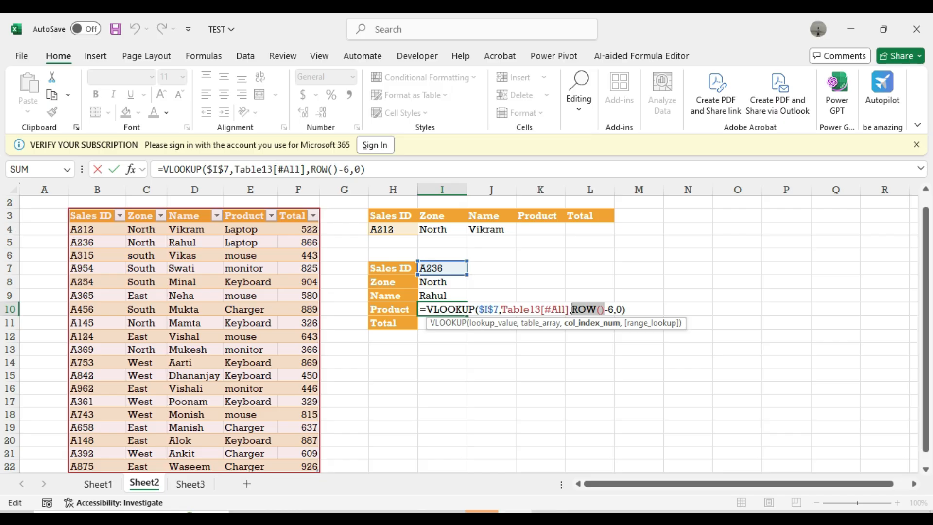
{"action": "key", "text": "ctrl+Return"}
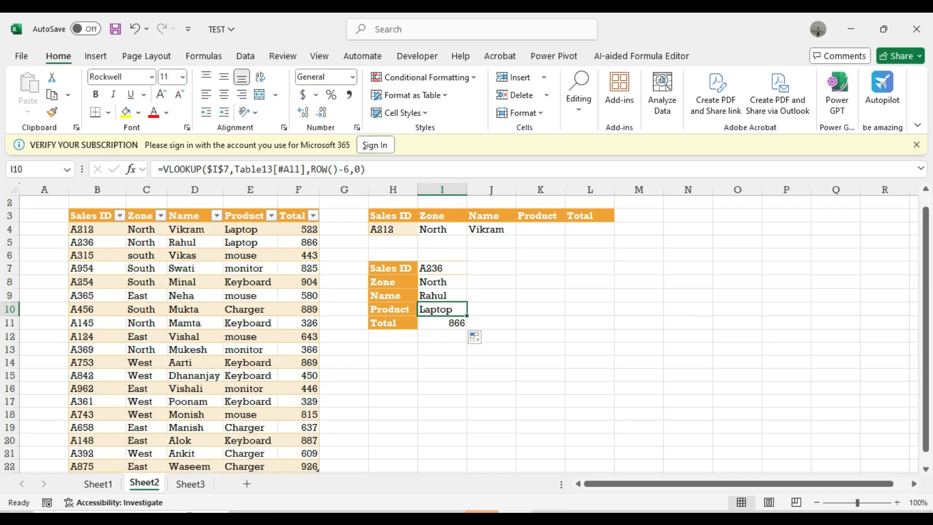
{"action": "left_click", "coordinate": [442, 336]}
{"action": "key", "text": "Up"}
{"action": "key", "text": "Up"}
{"action": "key", "text": "Up"}
{"action": "key", "text": "Up"}
{"action": "key", "text": "Up"}
{"action": "key", "text": "Up"}
{"action": "key", "text": "Up"}
{"action": "key", "text": "Up"}
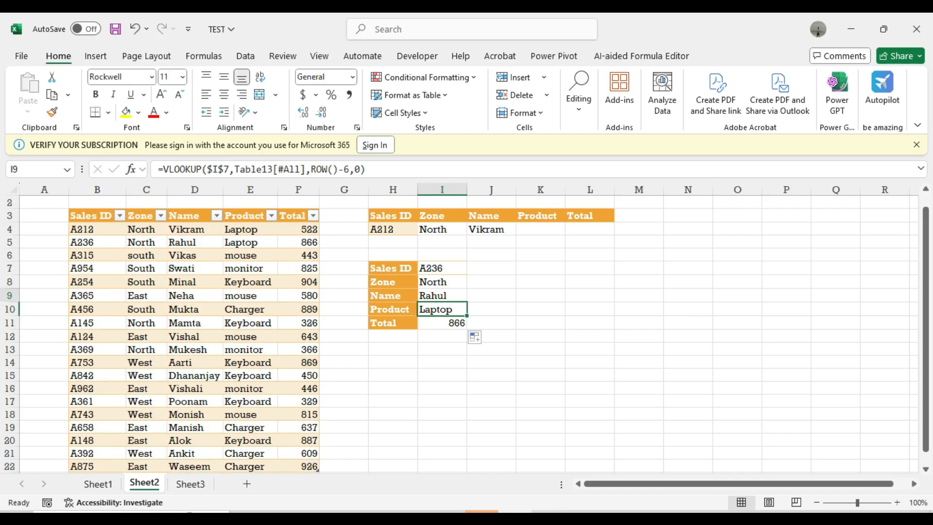
{"action": "key", "text": "Right"}
{"action": "key", "text": "Right"}
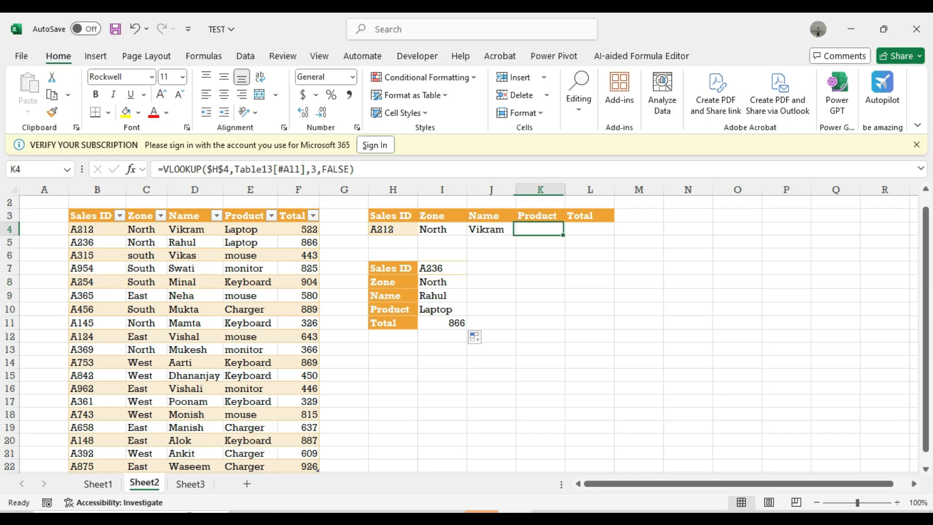
{"action": "key", "text": "Left"}
{"action": "key", "text": "Left"}
{"action": "key", "text": "Left"}
{"action": "key", "text": "Right"}
{"action": "key", "text": "Right"}
{"action": "key", "text": "Down"}
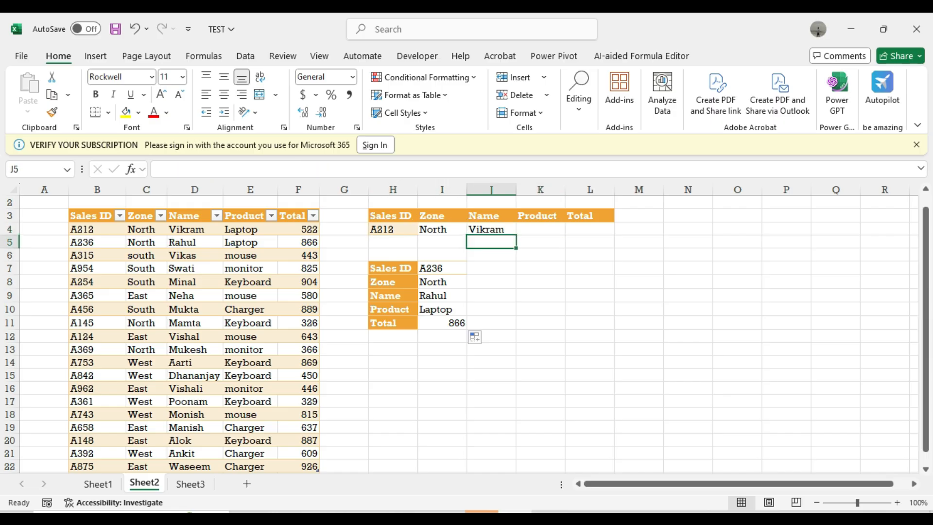
{"action": "key", "text": "Down"}
{"action": "key", "text": "Left"}
{"action": "key", "text": "Down"}
{"action": "key", "text": "Left"}
{"action": "key", "text": "Down"}
{"action": "key", "text": "Right"}
{"action": "key", "text": "Up"}
{"action": "key", "text": "Up"}
{"action": "key", "text": "Up"}
{"action": "key", "text": "Up"}
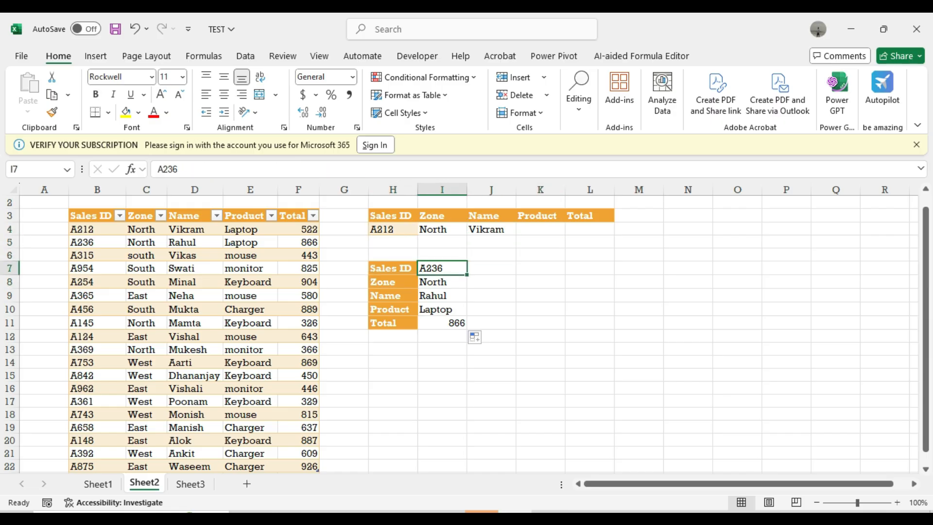
- Clear the existing Zone and Name lookup formulas from cells I4:J4
{"action": "key", "text": "Right"}
{"action": "key", "text": "Right"}
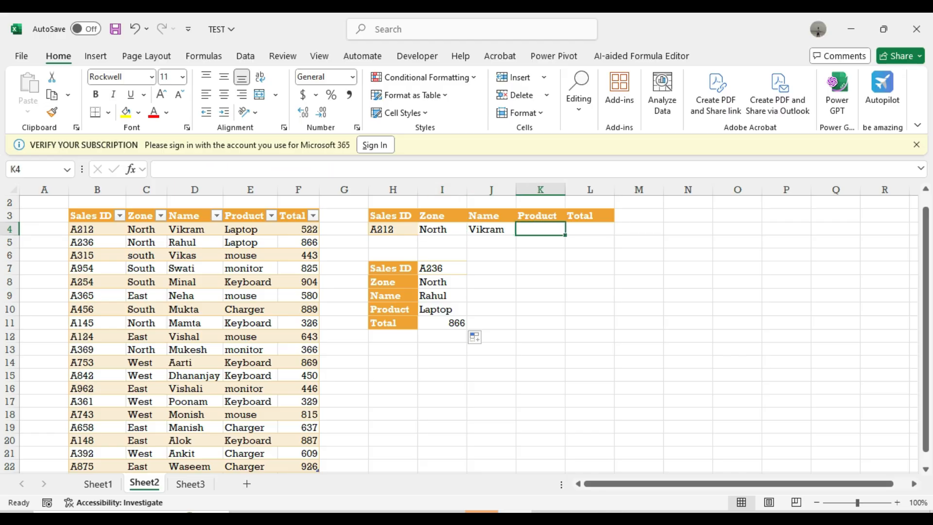
{"action": "key", "text": "Left"}
{"action": "key", "text": "Left"}
{"action": "key", "text": "shift+Right"}
{"action": "key", "text": "Delete"}
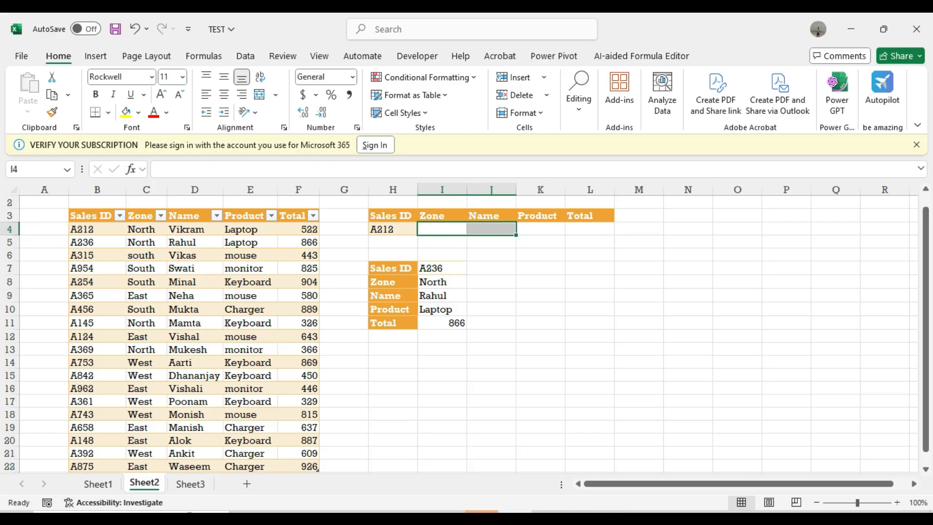
- Begin a VLOOKUP formula in I4 with $H$4 as the lookup value and $B$3:$F$22 as the table array
{"action": "type", "text": "=vl"}
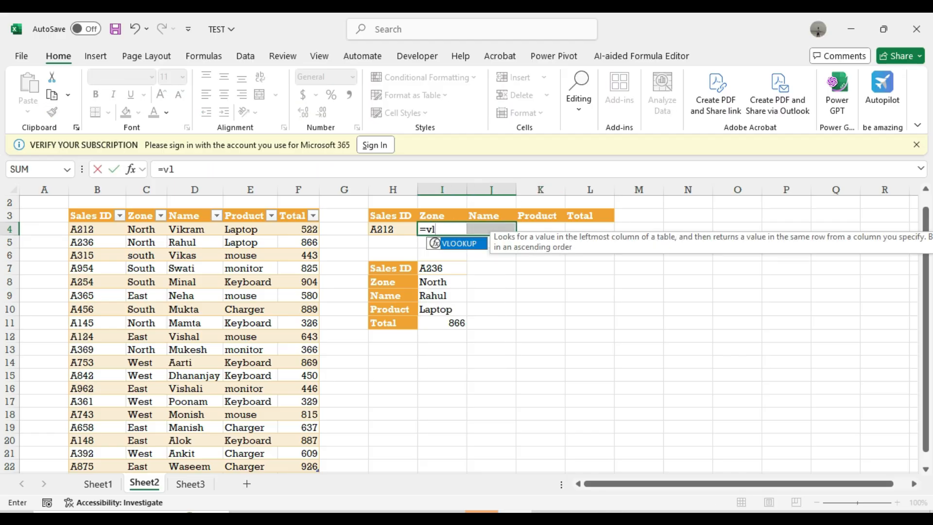
{"action": "key", "text": "Tab"}
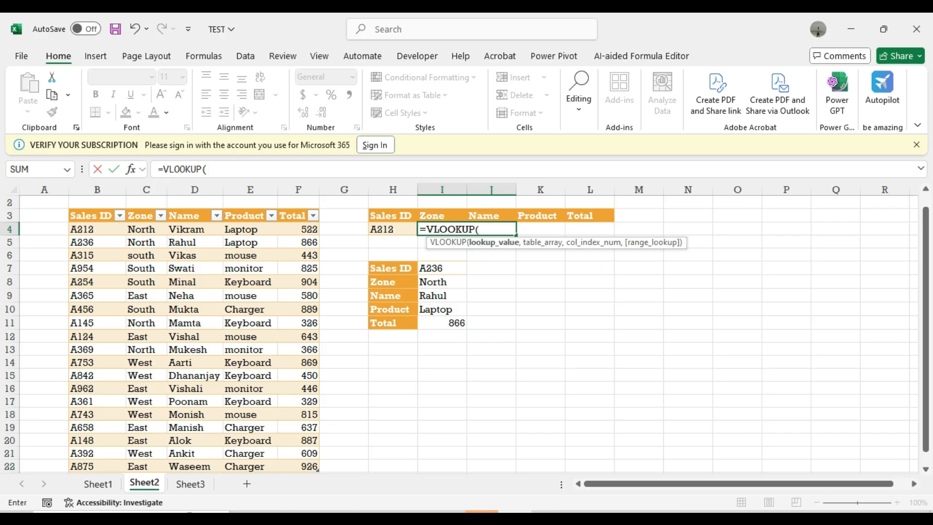
{"action": "key", "text": "Left"}
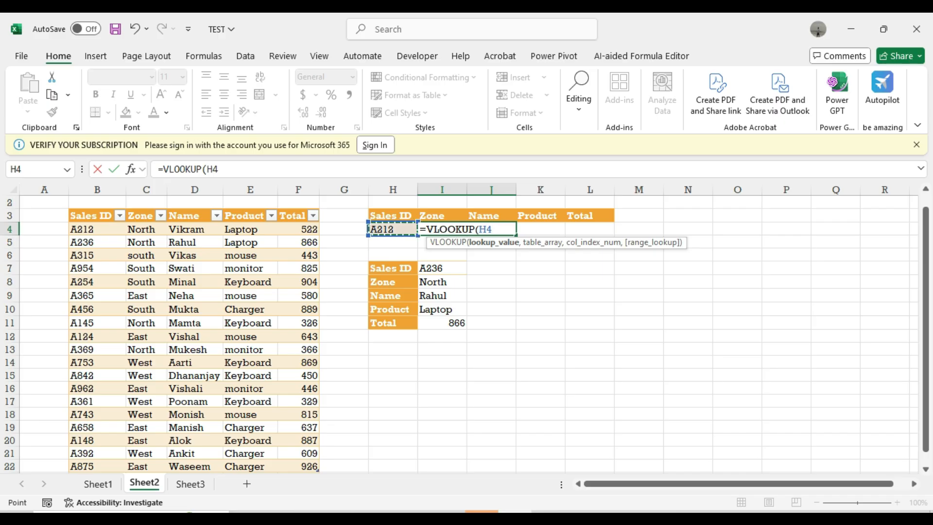
{"action": "key", "text": "F4"}
{"action": "type", "text": ","}
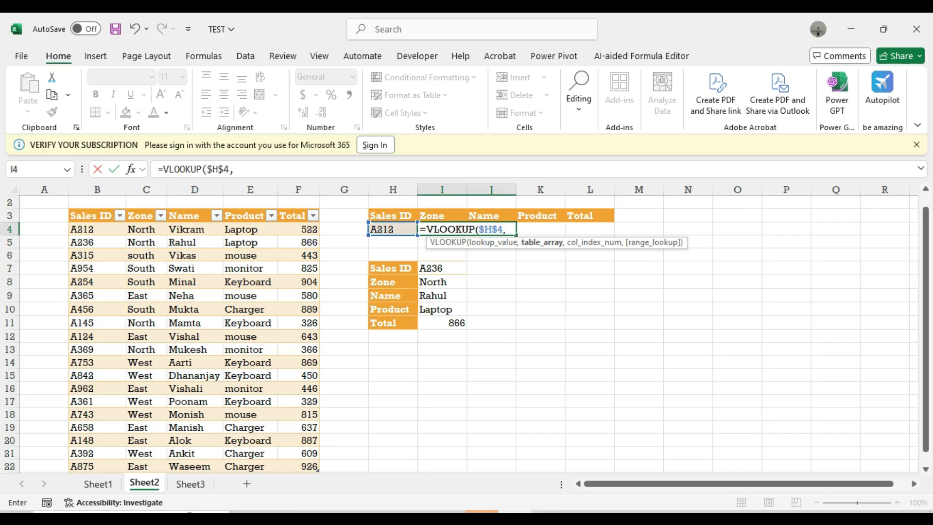
{"action": "left_click", "coordinate": [97, 216]}
{"action": "key", "text": "ctrl+shift+Right"}
{"action": "key", "text": "ctrl+shift+Down"}
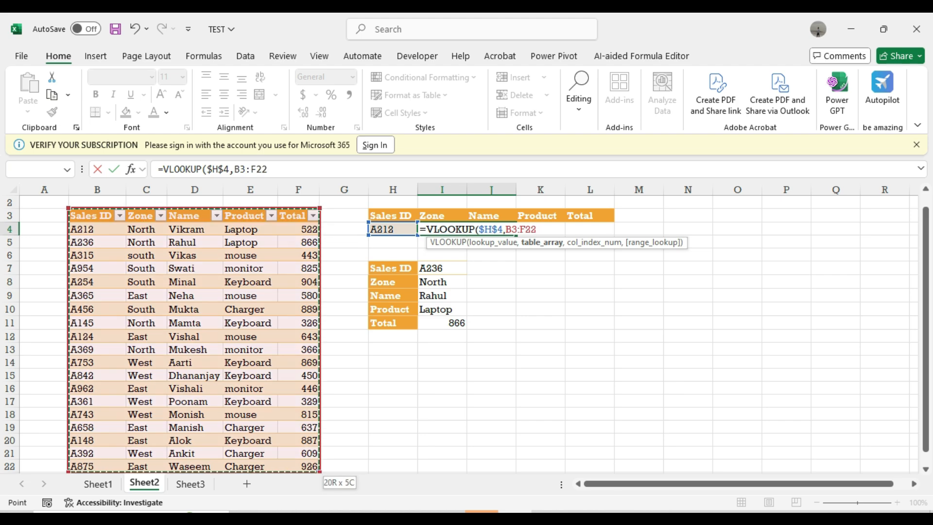
{"action": "key", "text": "F4"}
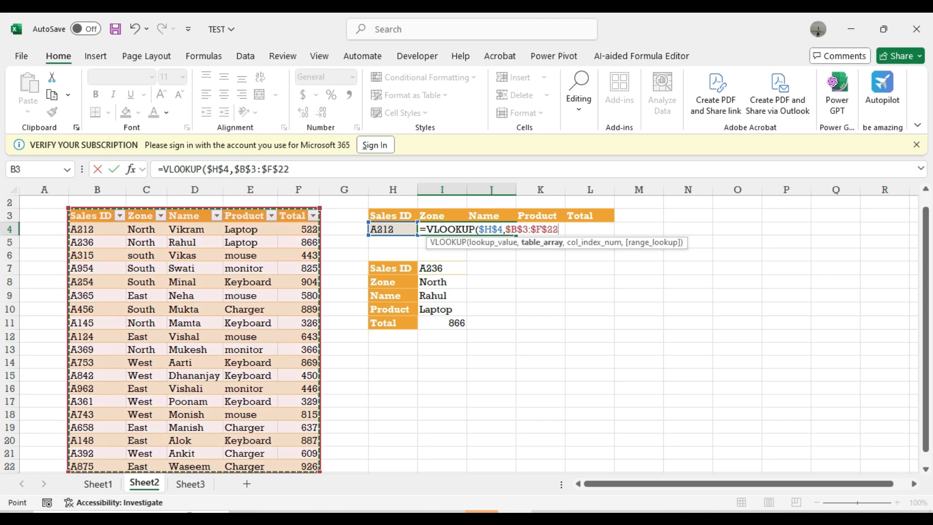
{"action": "type", "text": ","}
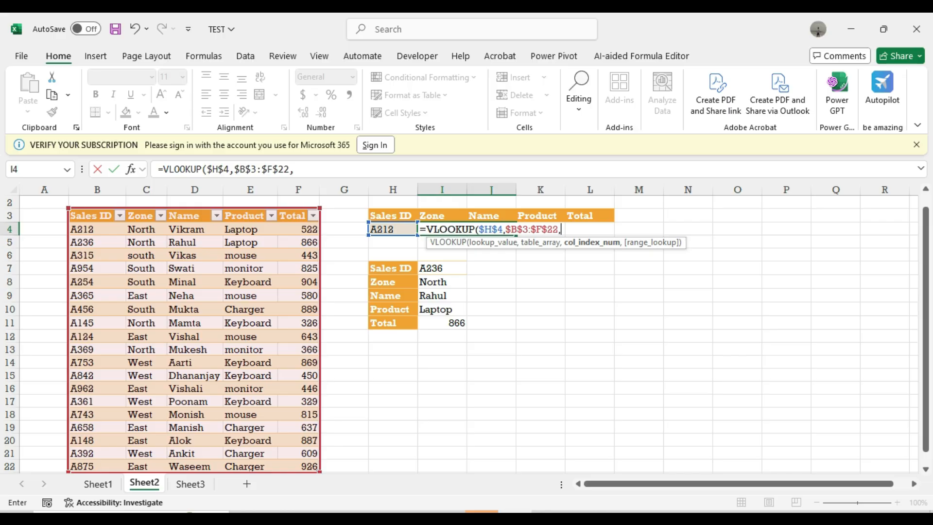
- Add COLUMN() as the column index and 0 for exact match to I4's VLOOKUP formula, and close it
{"action": "type", "text": "col"}
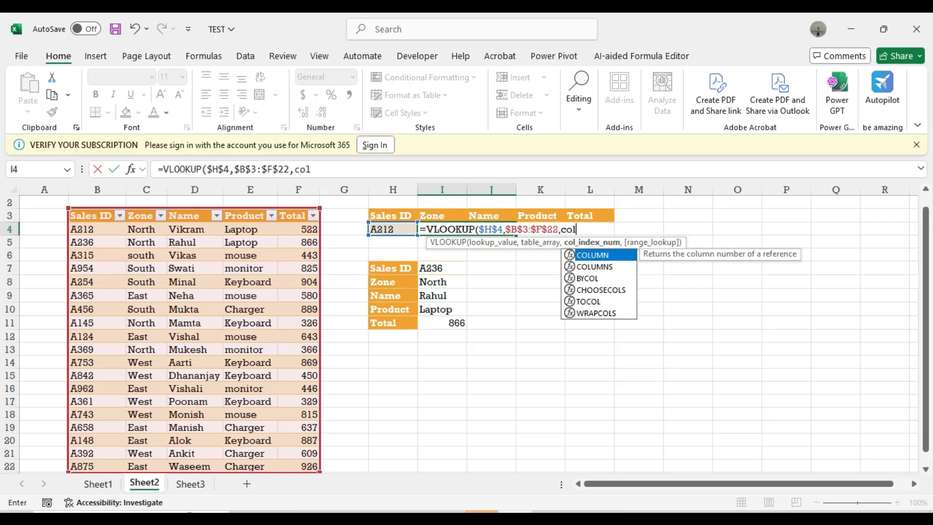
{"action": "key", "text": "Tab"}
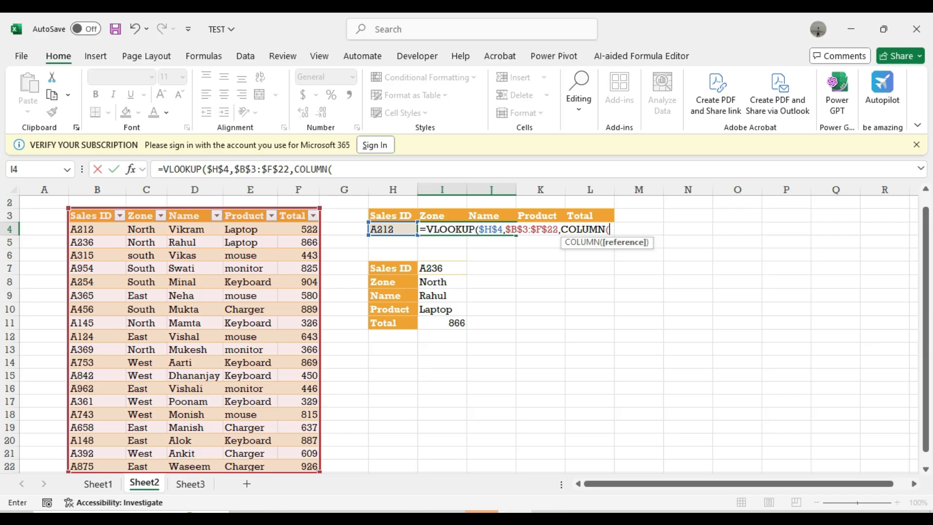
{"action": "type", "text": ")"}
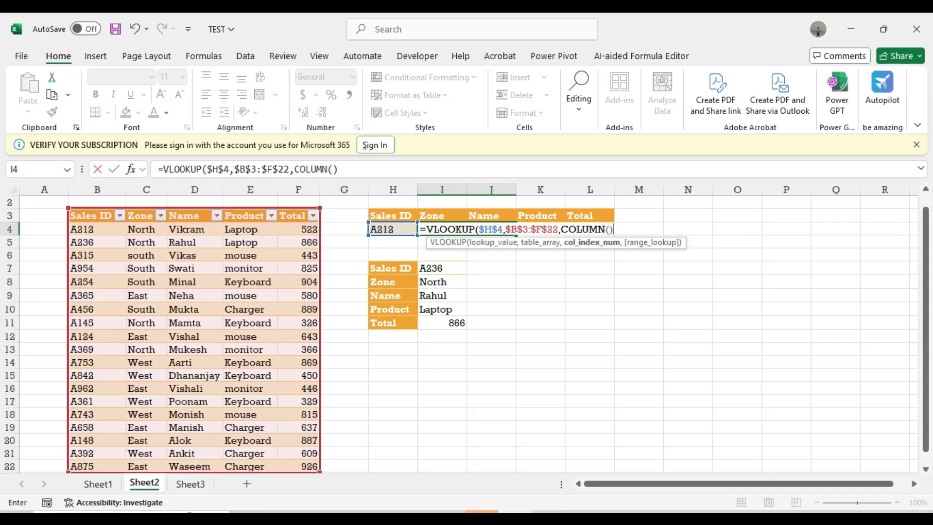
{"action": "type", "text": ",0"}
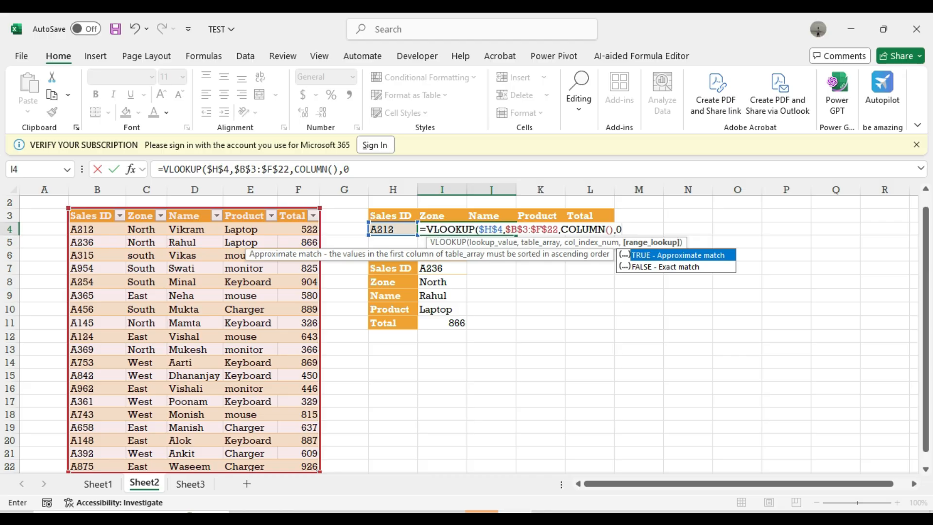
{"action": "type", "text": ")"}
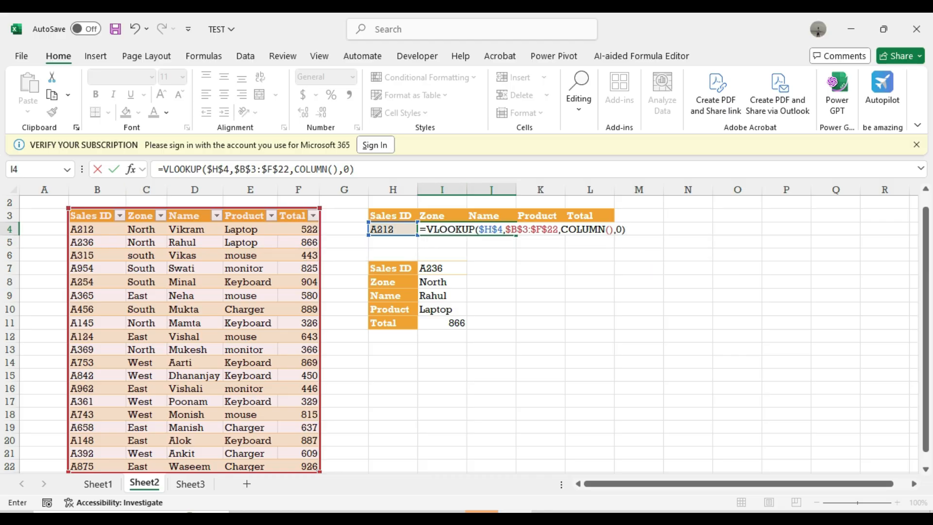
- Change the column index in I4's VLOOKUP formula to COLUMN()-7 and enter the formula
{"action": "key", "text": "shift+Left"}
{"action": "key", "text": "shift+Left"}
{"action": "key", "text": "shift+Left"}
{"action": "key", "text": "shift+Left"}
{"action": "key", "text": "shift+Left"}
{"action": "key", "text": "shift+Left"}
{"action": "key", "text": "shift+Left"}
{"action": "key", "text": "shift+Left"}
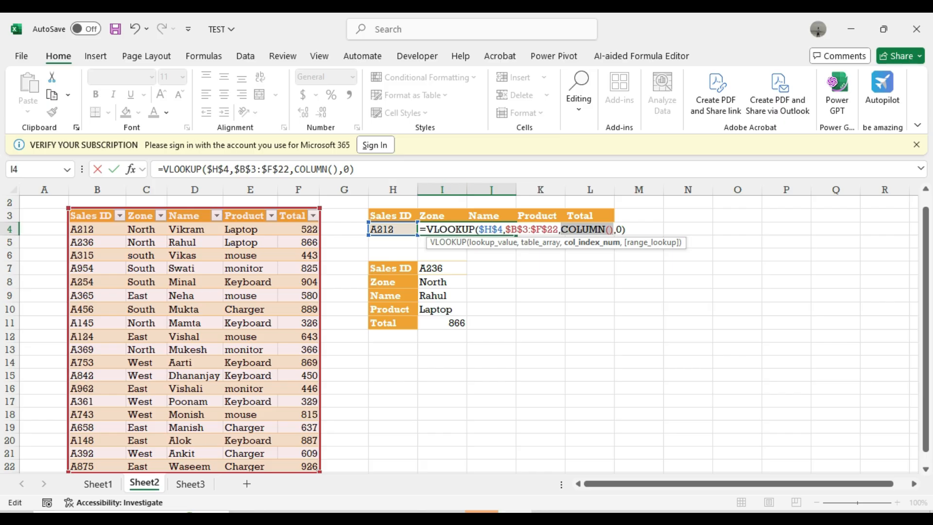
{"action": "key", "text": "Right"}
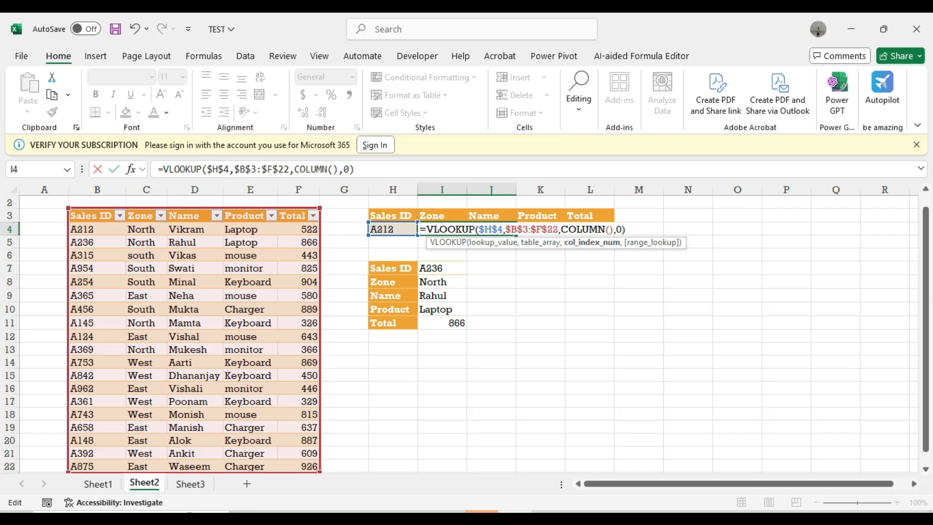
{"action": "left_click_drag", "start_coordinate": [610, 229], "coordinate": [576, 229]}
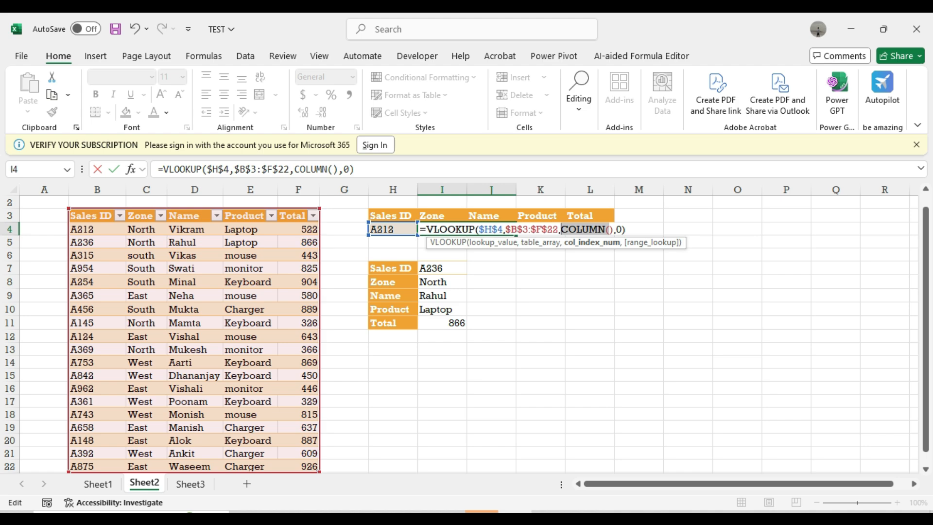
{"action": "left_click", "coordinate": [609, 230]}
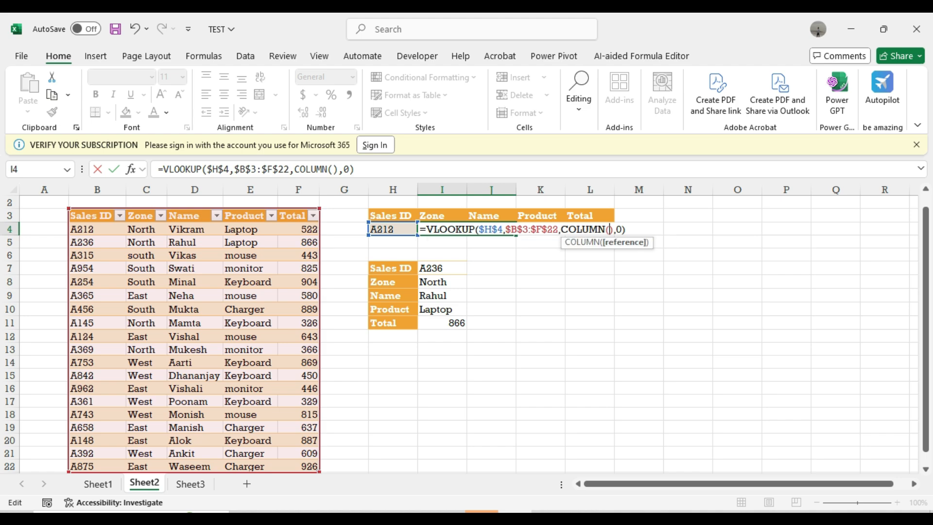
{"action": "key", "text": "Right"}
{"action": "type", "text": "-7"}
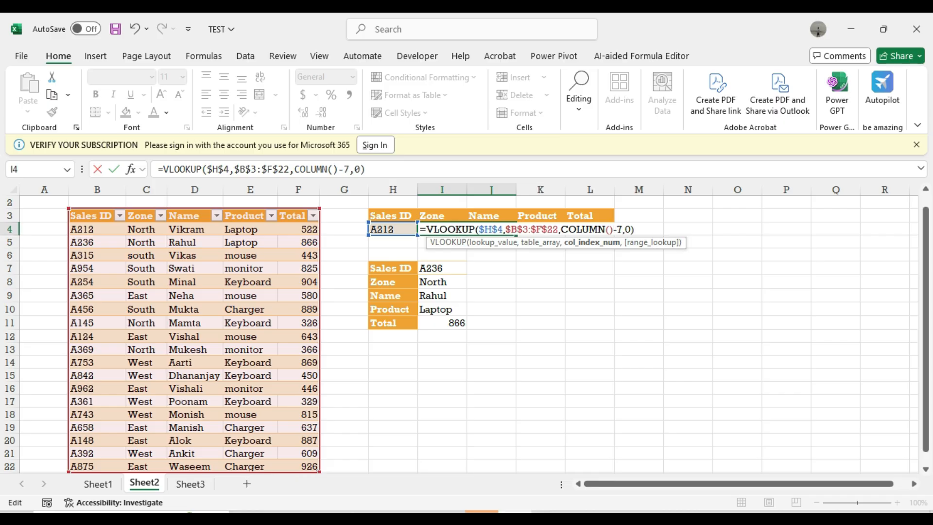
{"action": "key", "text": "Tab"}
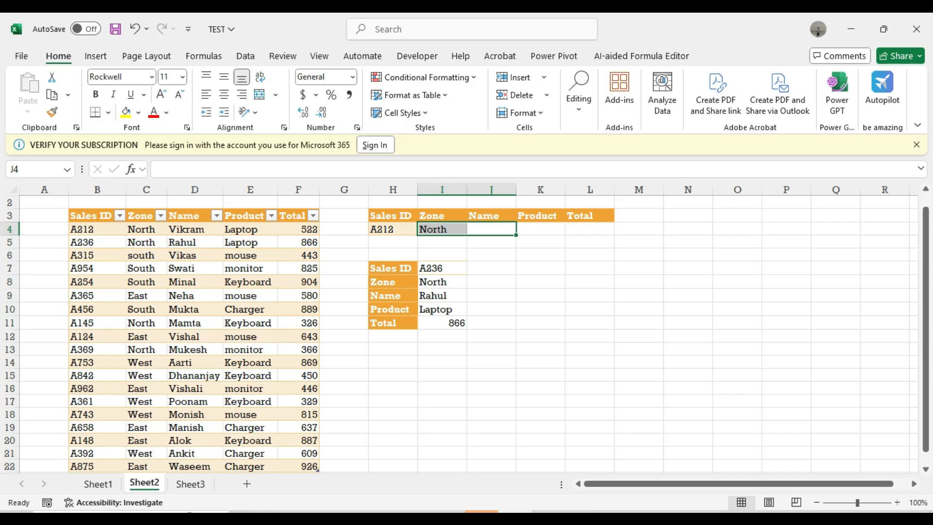
- Fill the VLOOKUP formula from I4 across through L4
{"action": "key", "text": "Left"}
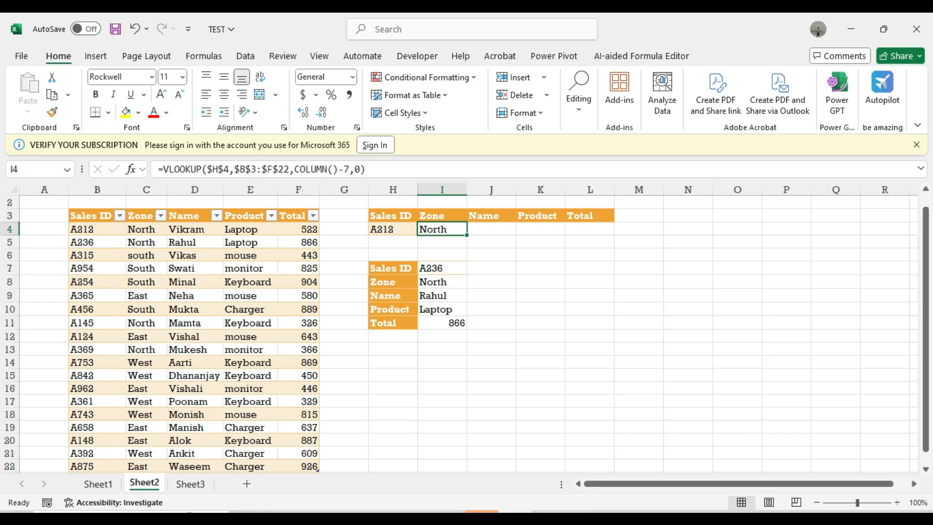
{"action": "left_click_drag", "start_coordinate": [467, 235], "coordinate": [602, 230]}
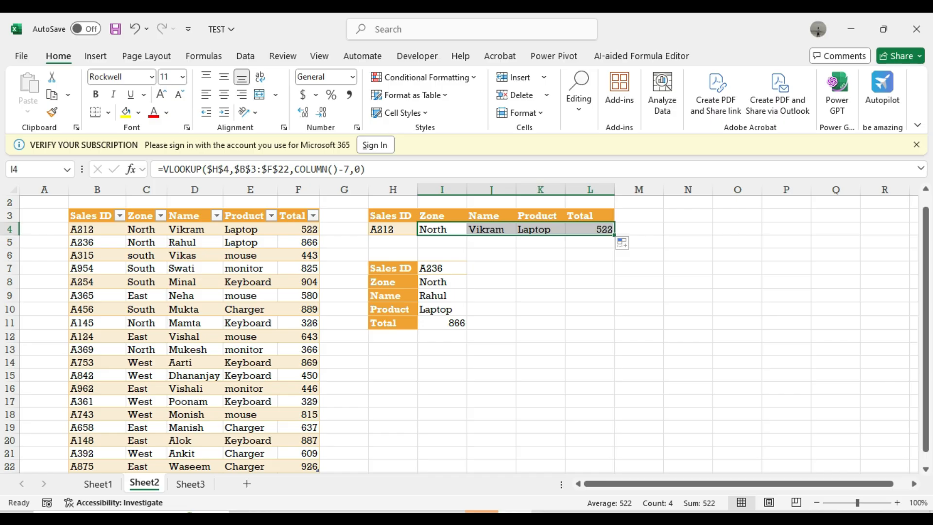
- Examine the value that COLUMN() contributes to the column index in J4's VLOOKUP formula
{"action": "key", "text": "Right"}
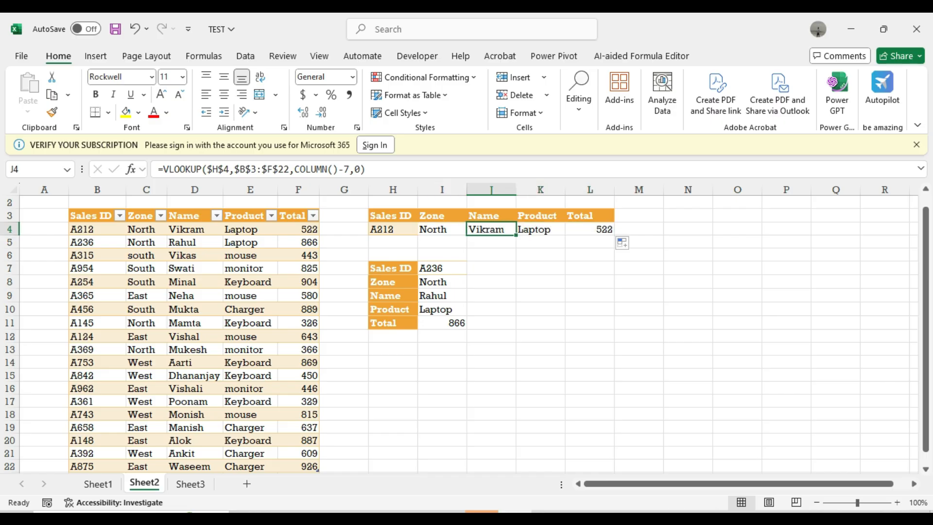
{"action": "key", "text": "F2"}
{"action": "key", "text": "F9"}
{"action": "key", "text": "Escape"}
{"action": "key", "text": "F2"}
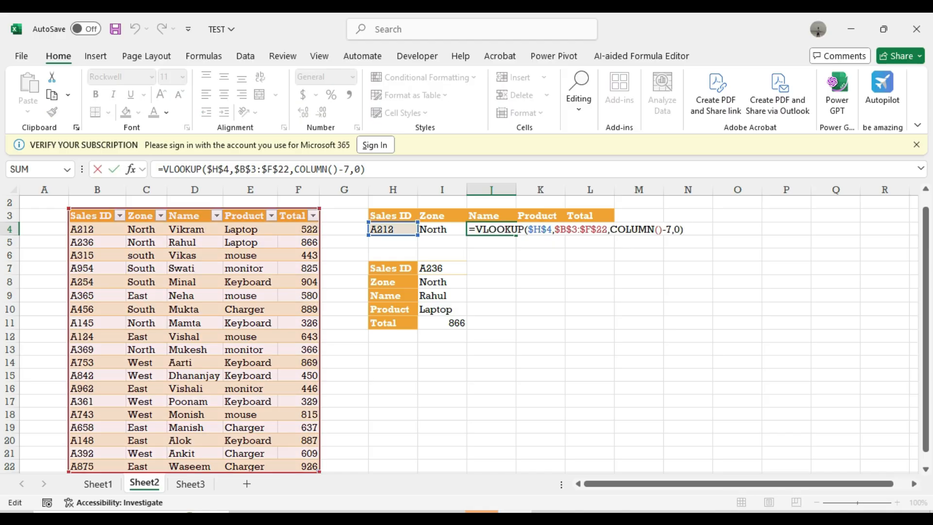
{"action": "left_click", "coordinate": [659, 230]}
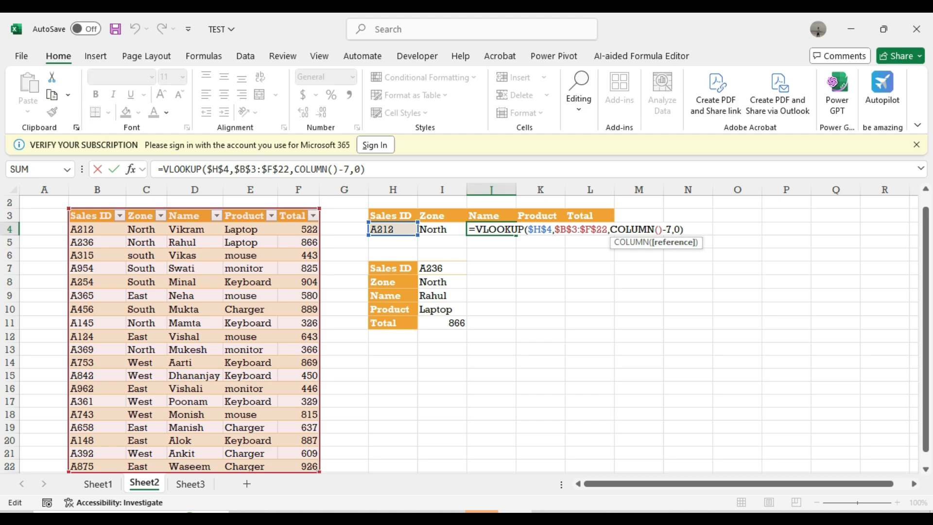
{"action": "key", "text": "shift+Left"}
{"action": "key", "text": "shift+Left"}
{"action": "key", "text": "shift+Left"}
{"action": "key", "text": "shift+Left"}
{"action": "key", "text": "shift+Left"}
{"action": "key", "text": "shift+Left"}
{"action": "key", "text": "shift+Left"}
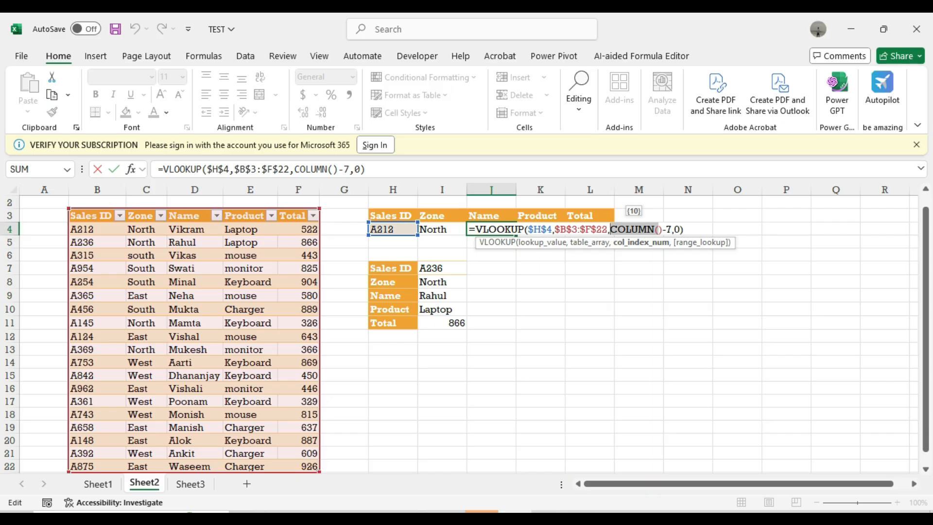
{"action": "key", "text": "ctrl+Return"}
- Examine the value of COLUMN() in K4's VLOOKUP formula and inspect the formula in L4
{"action": "left_click", "coordinate": [540, 229]}
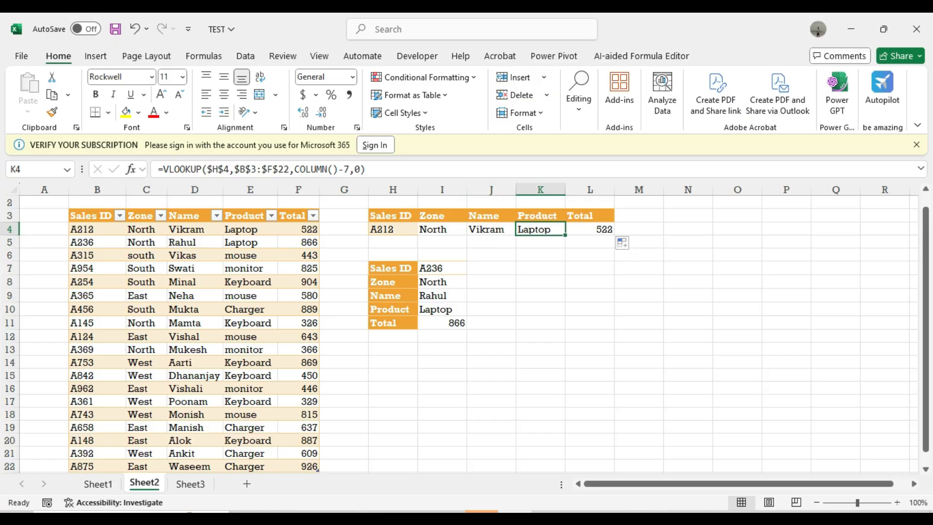
{"action": "key", "text": "F2"}
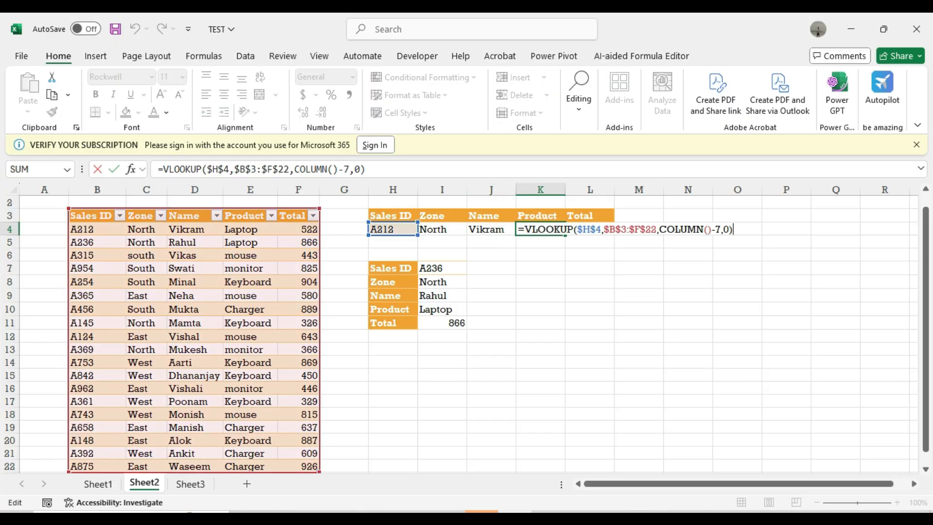
{"action": "key", "text": "shift+Left"}
{"action": "key", "text": "shift+Left"}
{"action": "key", "text": "shift+Left"}
{"action": "key", "text": "shift+Left"}
{"action": "key", "text": "shift+Left"}
{"action": "key", "text": "shift+Left"}
{"action": "key", "text": "shift+Left"}
{"action": "key", "text": "shift+Left"}
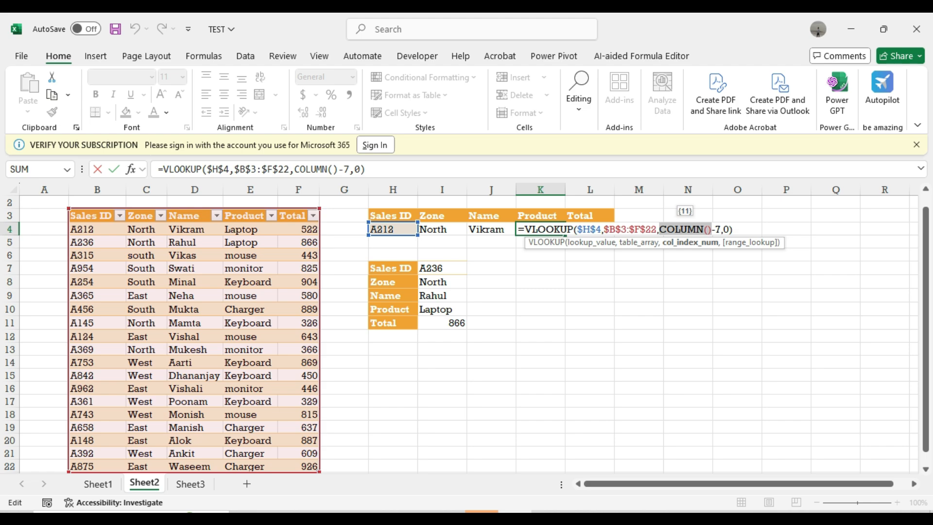
{"action": "key", "text": "ctrl+Return"}
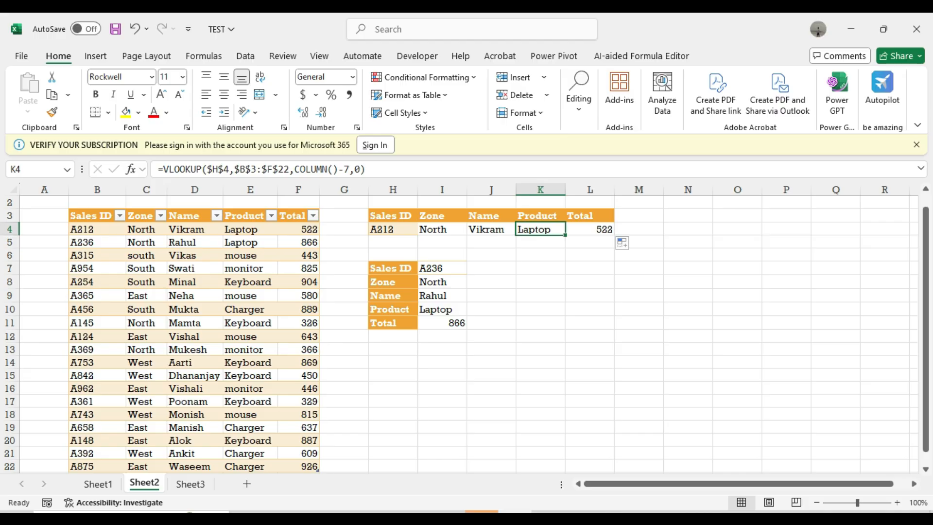
{"action": "key", "text": "Right"}
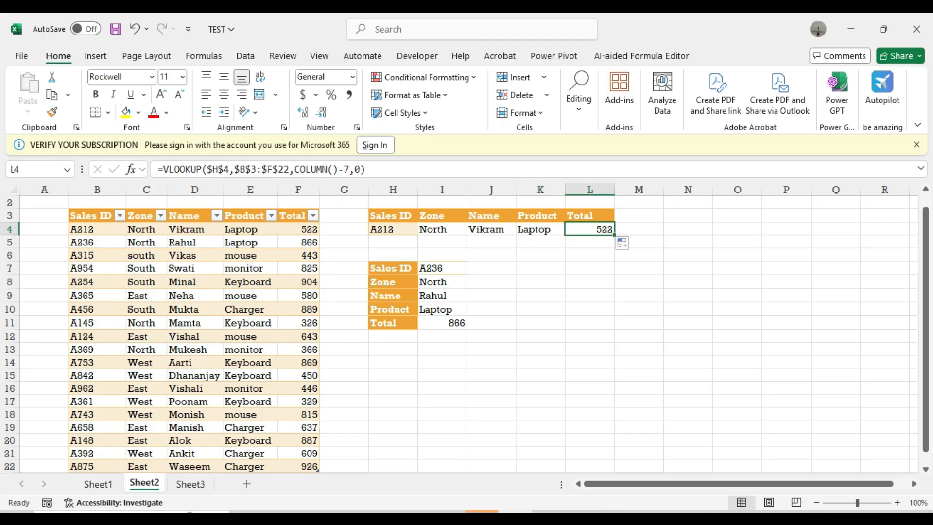
{"action": "key", "text": "F2"}
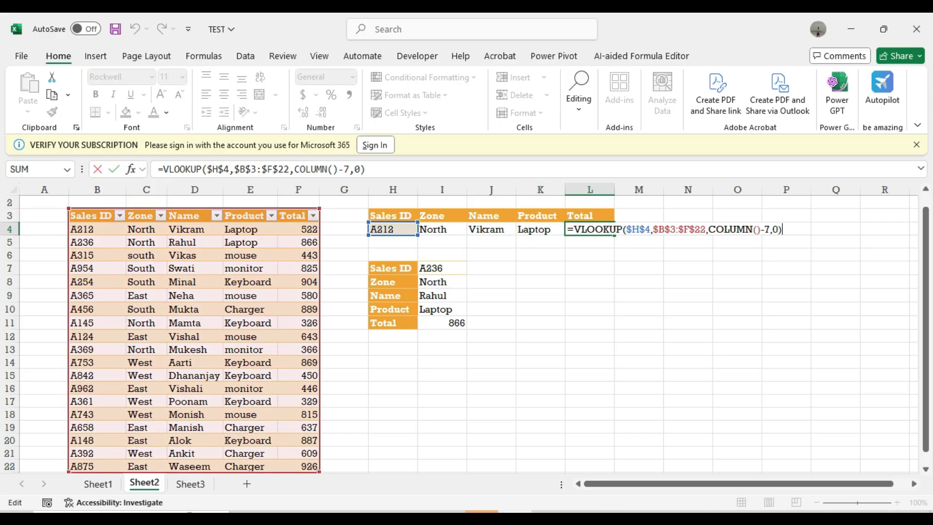
{"action": "key", "text": "ctrl+Return"}
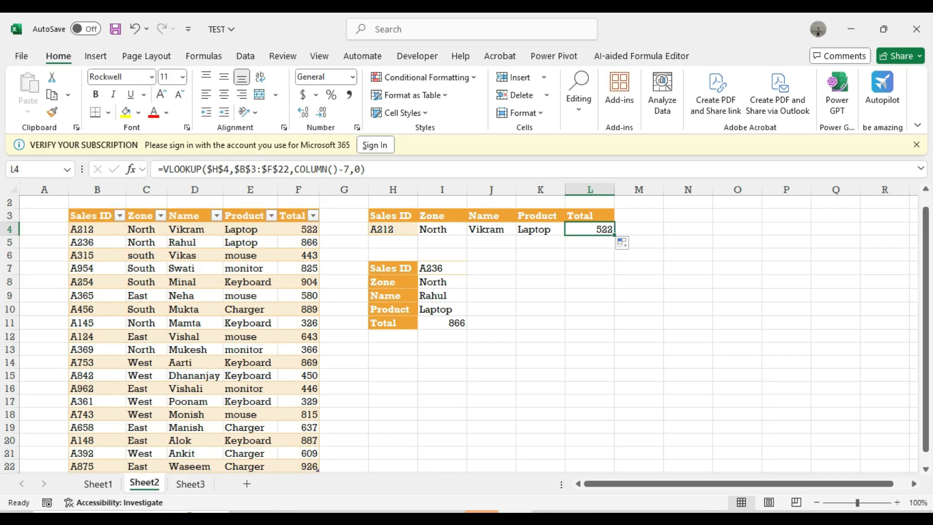
{"action": "left_click", "coordinate": [491, 282]}
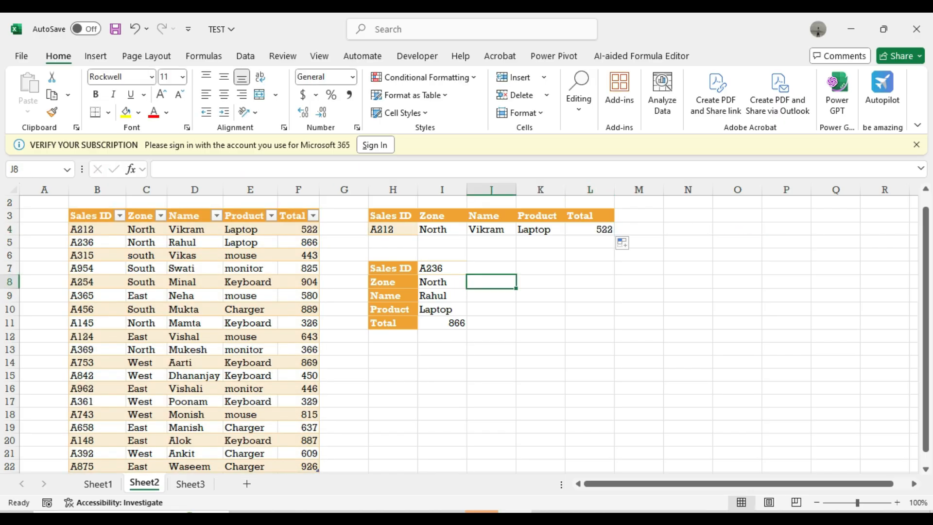
{"action": "left_click", "coordinate": [392, 268]}
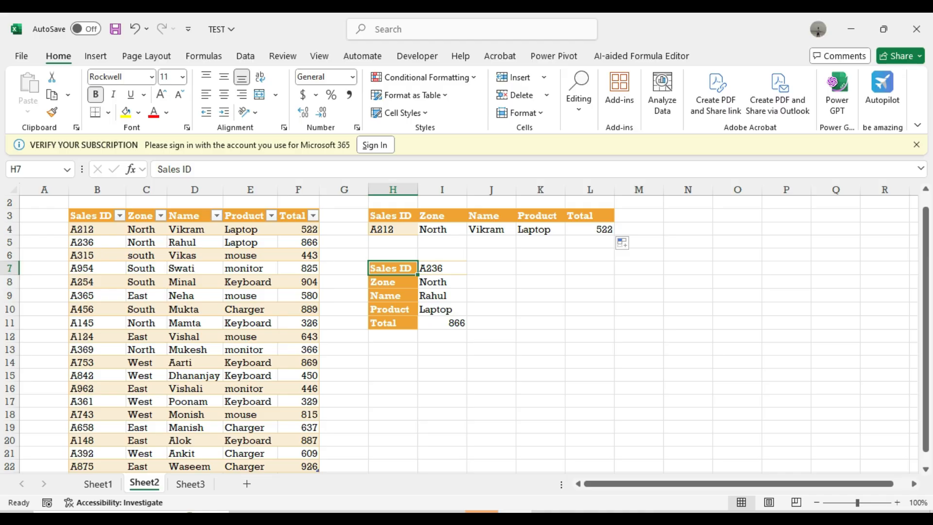
{"action": "key", "text": "shift+Right"}
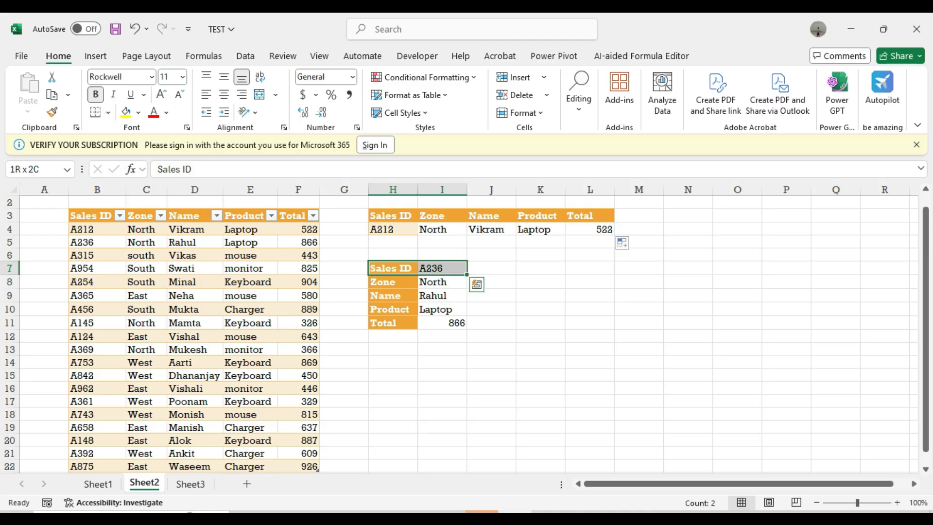
{"action": "key", "text": "ctrl+shift+Down"}
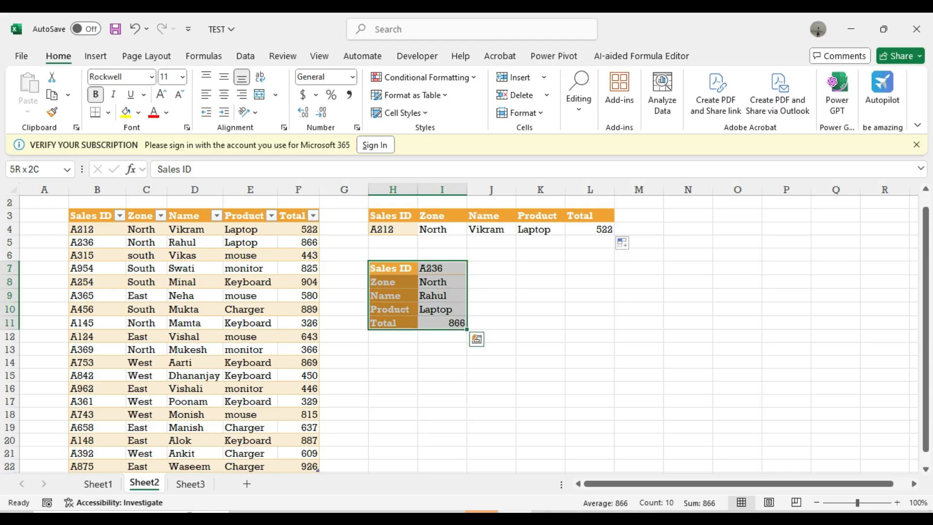
{"action": "key", "text": "ctrl+c"}
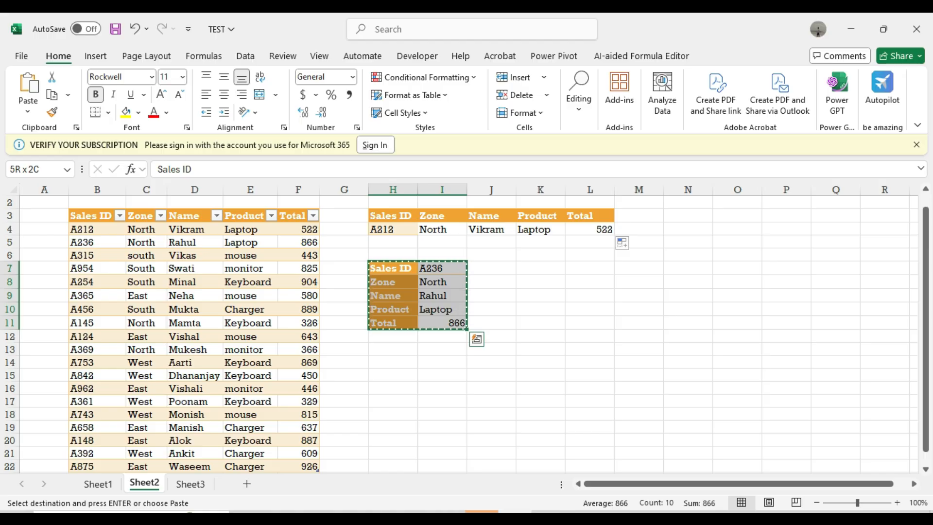
{"action": "left_click_drag", "start_coordinate": [442, 295], "coordinate": [539, 284]}
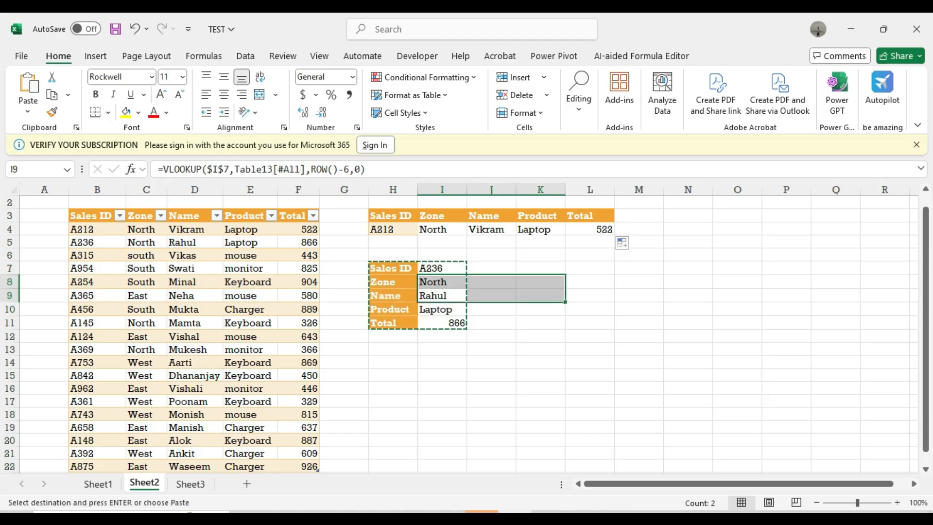
{"action": "key", "text": "Left"}
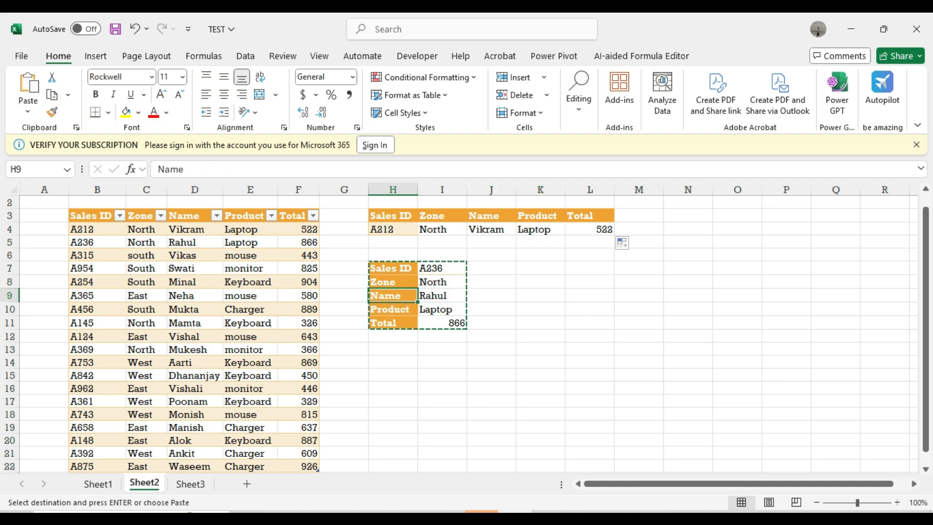
{"action": "key", "text": "Escape"}
- Copy the vertical lookup block H7:I11 and paste it starting at H14
{"action": "key", "text": "Up"}
{"action": "key", "text": "Up"}
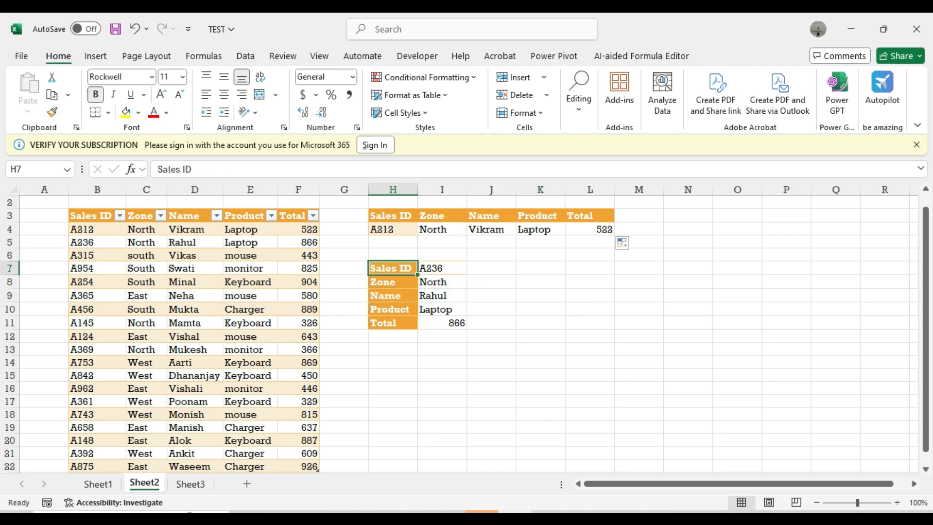
{"action": "key", "text": "shift+Right"}
{"action": "key", "text": "shift+Down"}
{"action": "key", "text": "shift+Down"}
{"action": "key", "text": "shift+Down"}
{"action": "key", "text": "shift+Down"}
{"action": "key", "text": "ctrl+c"}
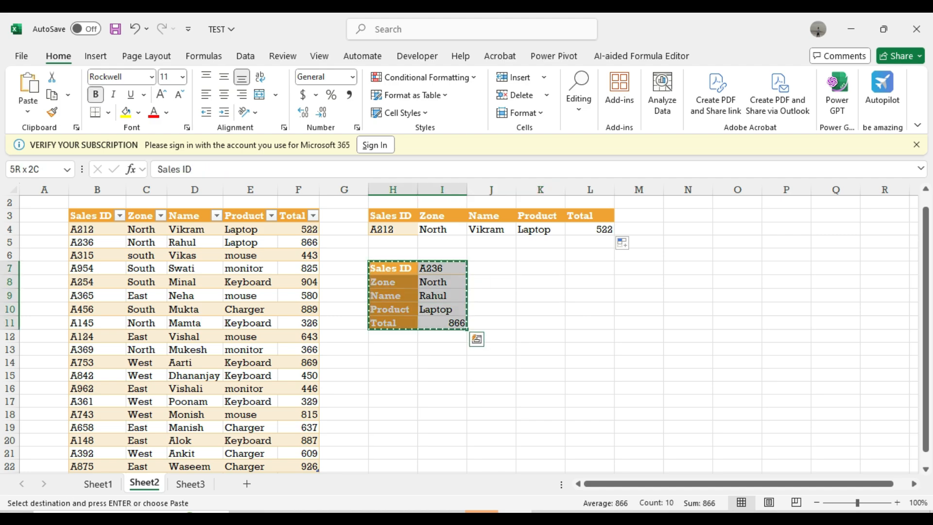
{"action": "key", "text": "Down"}
{"action": "key", "text": "Down"}
{"action": "key", "text": "Down"}
{"action": "key", "text": "Down"}
{"action": "key", "text": "Down"}
{"action": "key", "text": "Down"}
{"action": "key", "text": "Down"}
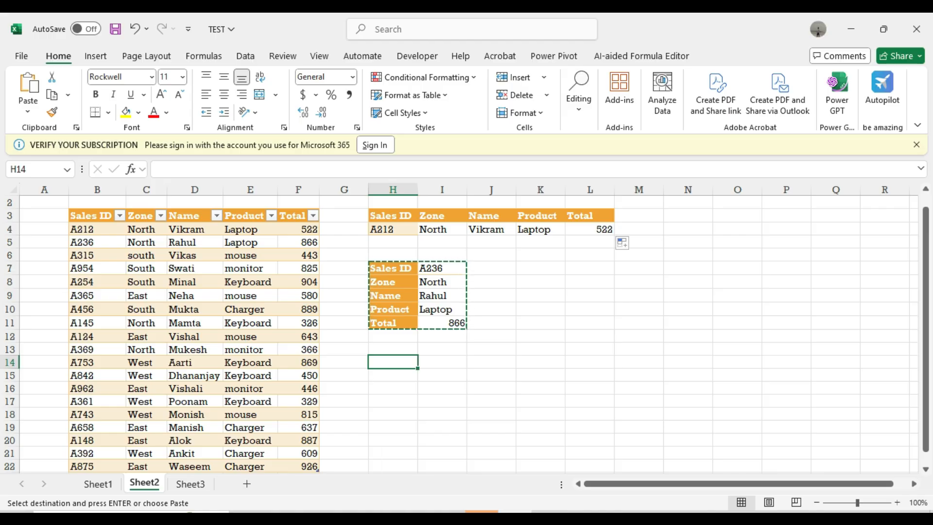
{"action": "key", "text": "ctrl+v"}
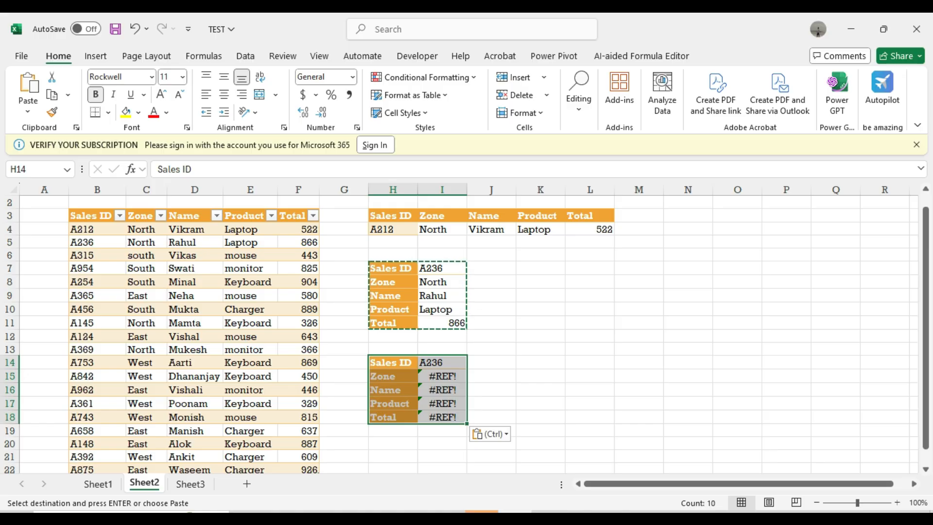
- Inspect the VLOOKUP formulas in the pasted block's cells I15:I18 and clear the copy selection
{"action": "left_click", "coordinate": [442, 376]}
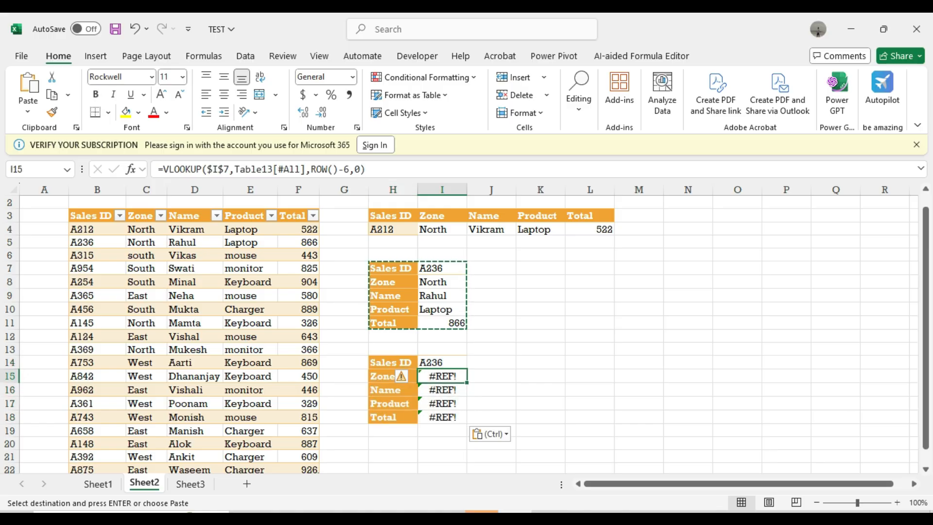
{"action": "key", "text": "Down"}
{"action": "key", "text": "Down"}
{"action": "key", "text": "Down"}
{"action": "key", "text": "Up"}
{"action": "key", "text": "Up"}
{"action": "key", "text": "Up"}
{"action": "key", "text": "Up"}
{"action": "key", "text": "Down"}
{"action": "key", "text": "Down"}
{"action": "key", "text": "Down"}
{"action": "key", "text": "Up"}
{"action": "key", "text": "Up"}
{"action": "key", "text": "Escape"}
- Examine the ROW() part of the column index in I8's VLOOKUP formula, leaving the formula unedited
{"action": "key", "text": "Up"}
{"action": "key", "text": "Up"}
{"action": "key", "text": "Up"}
{"action": "key", "text": "Up"}
{"action": "key", "text": "Up"}
{"action": "key", "text": "Up"}
{"action": "key", "text": "Up"}
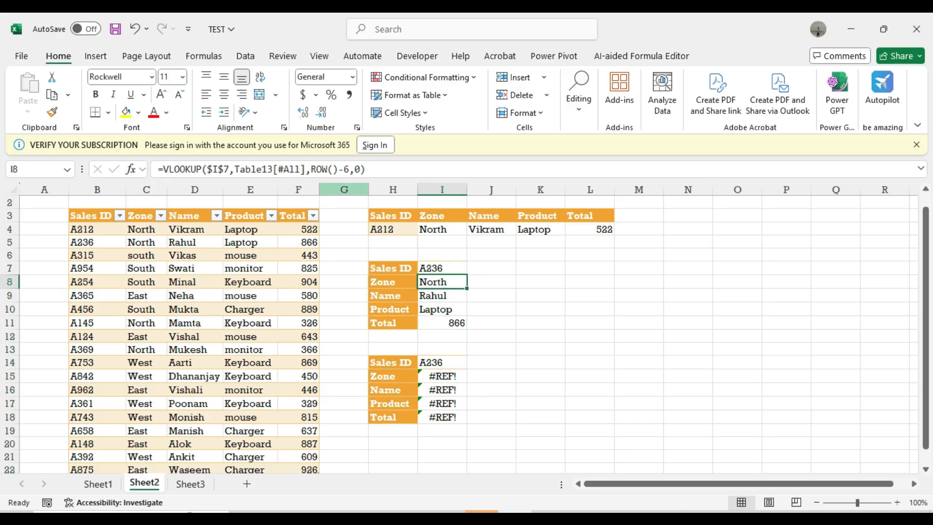
{"action": "key", "text": "F2"}
{"action": "left_click_drag", "start_coordinate": [316, 169], "coordinate": [311, 169]}
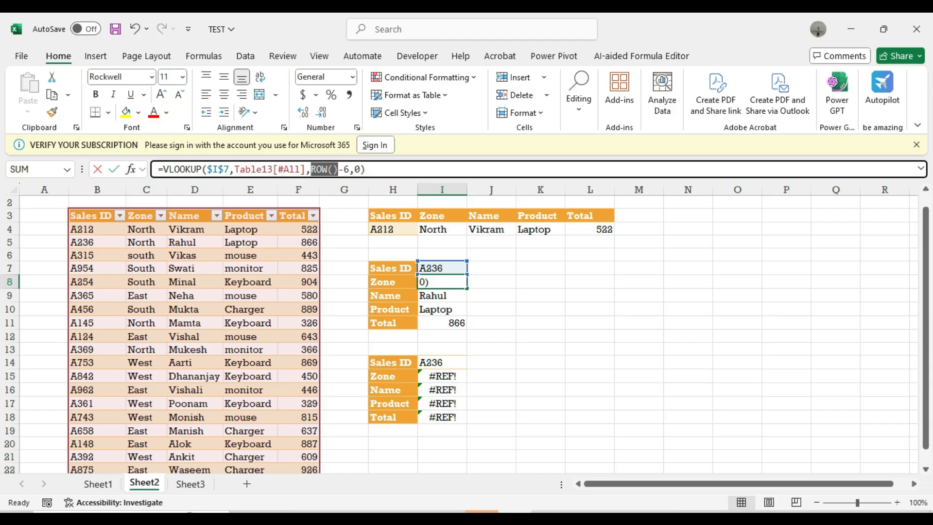
{"action": "left_click", "coordinate": [448, 282]}
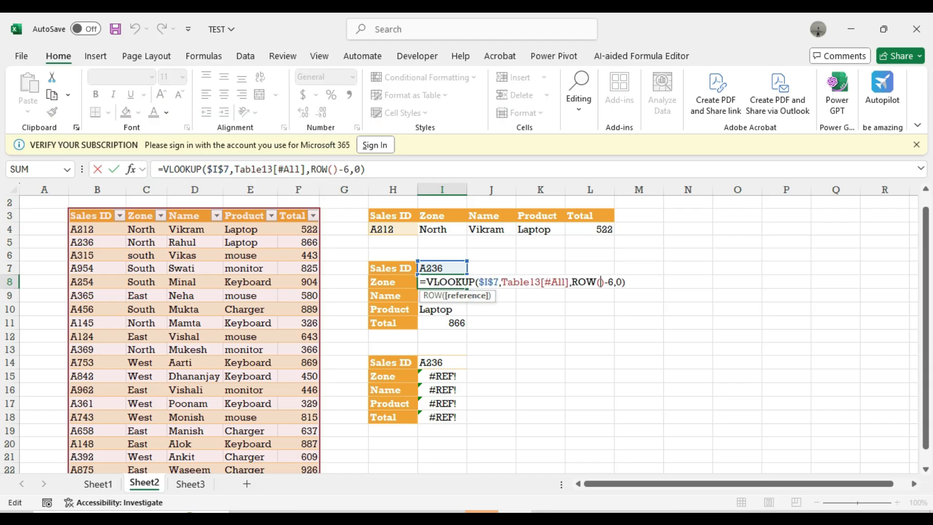
{"action": "key", "text": "shift+Left"}
{"action": "key", "text": "shift+Left"}
{"action": "key", "text": "shift+Left"}
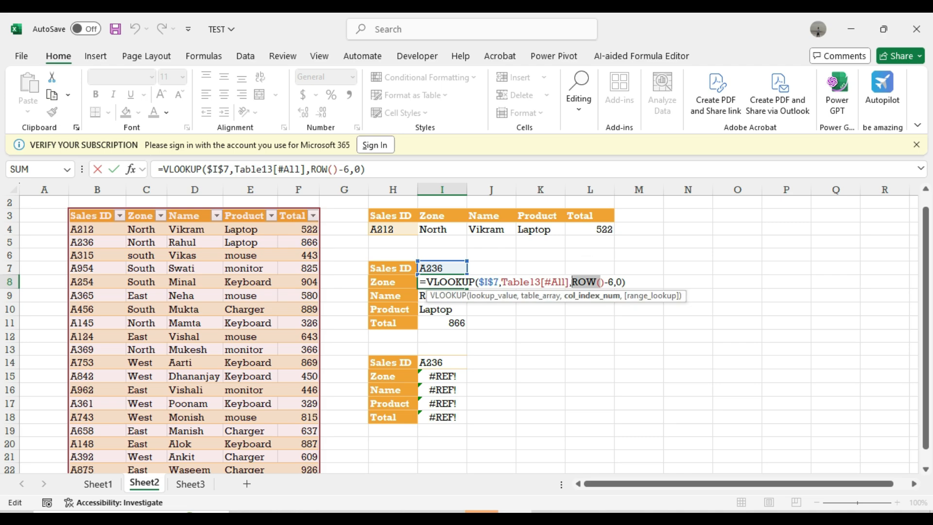
{"action": "key", "text": "Escape"}
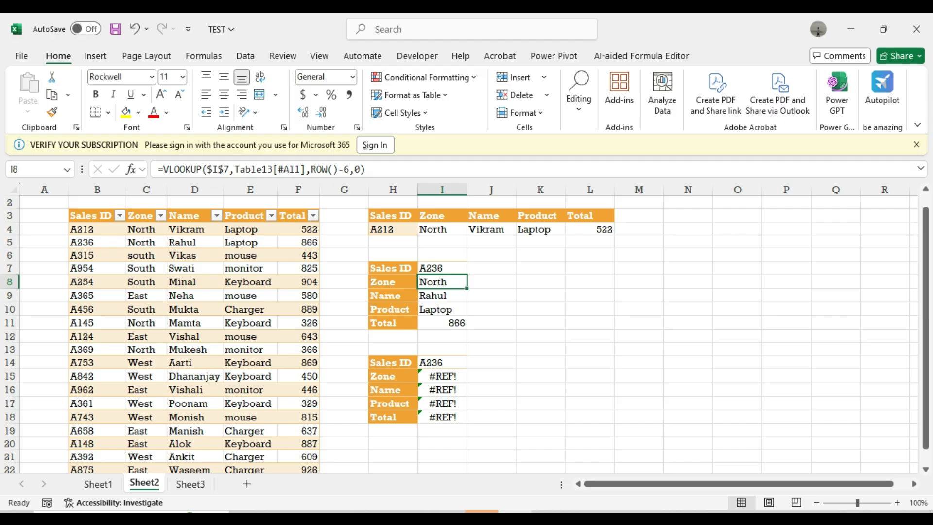
- Recheck the copied formulas in I15:I18 and the Sales ID in I14
{"action": "left_click", "coordinate": [442, 376]}
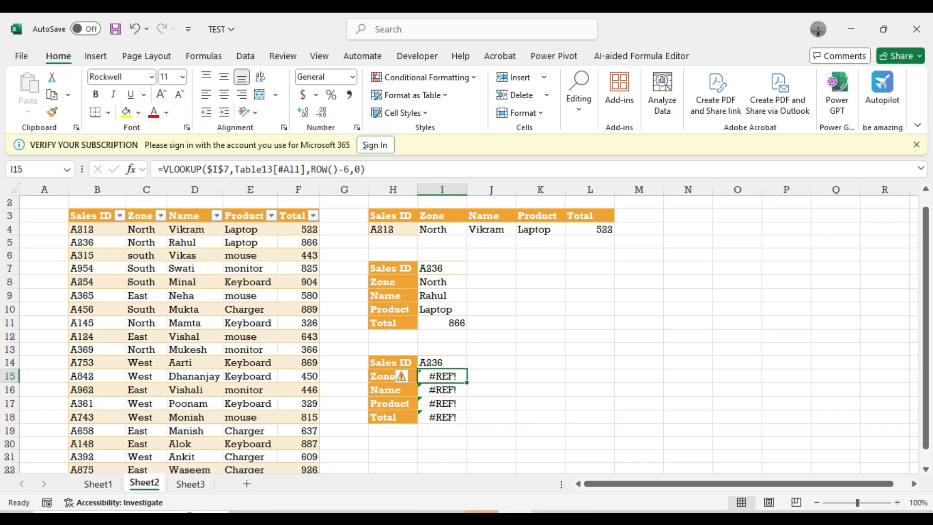
{"action": "key", "text": "Down"}
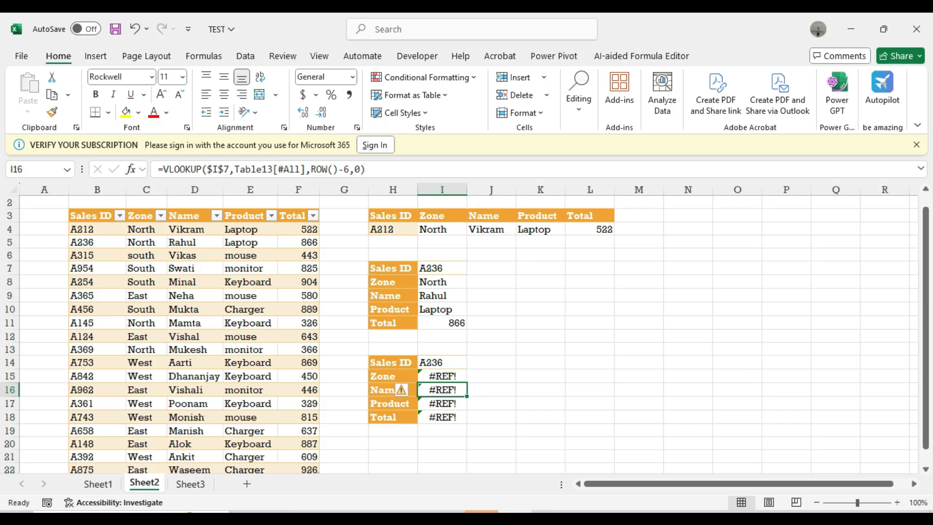
{"action": "key", "text": "Down"}
{"action": "key", "text": "Down"}
{"action": "key", "text": "Up"}
{"action": "key", "text": "Up"}
{"action": "key", "text": "Up"}
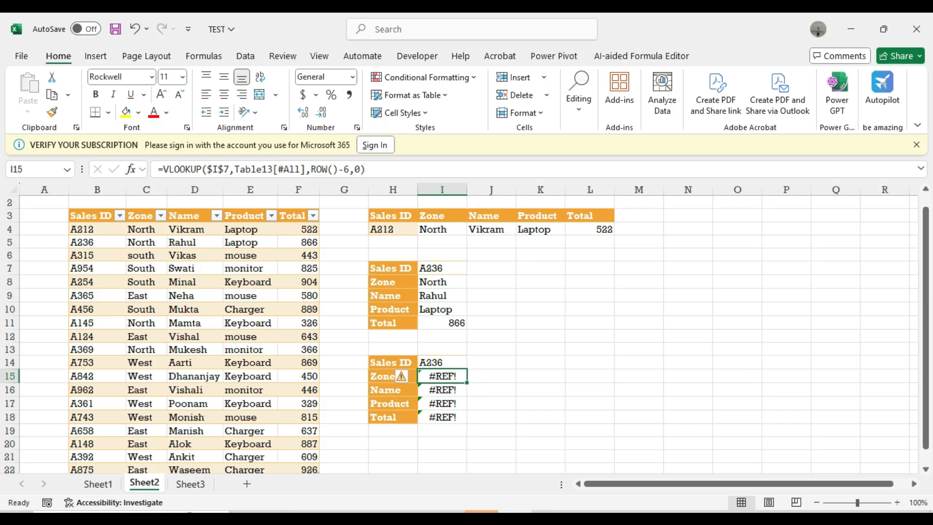
{"action": "key", "text": "Down"}
{"action": "key", "text": "Down"}
{"action": "key", "text": "Down"}
{"action": "key", "text": "Down"}
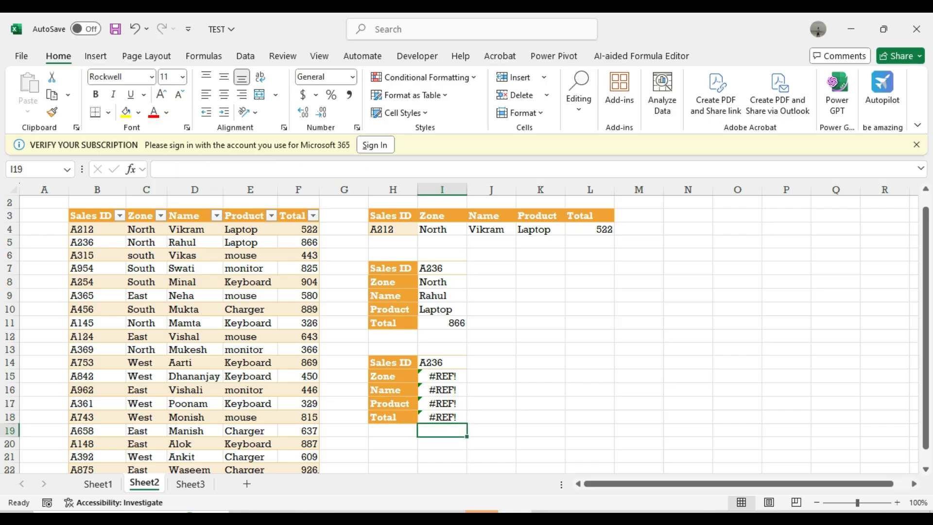
{"action": "key", "text": "Up"}
{"action": "key", "text": "Up"}
{"action": "key", "text": "Up"}
{"action": "key", "text": "Up"}
{"action": "key", "text": "Up"}
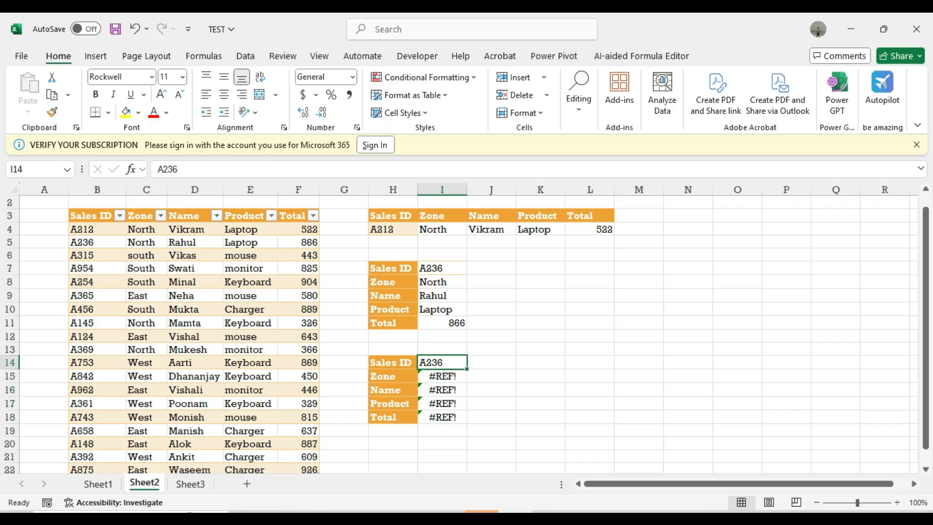
{"action": "key", "text": "Down"}
{"action": "key", "text": "Right"}
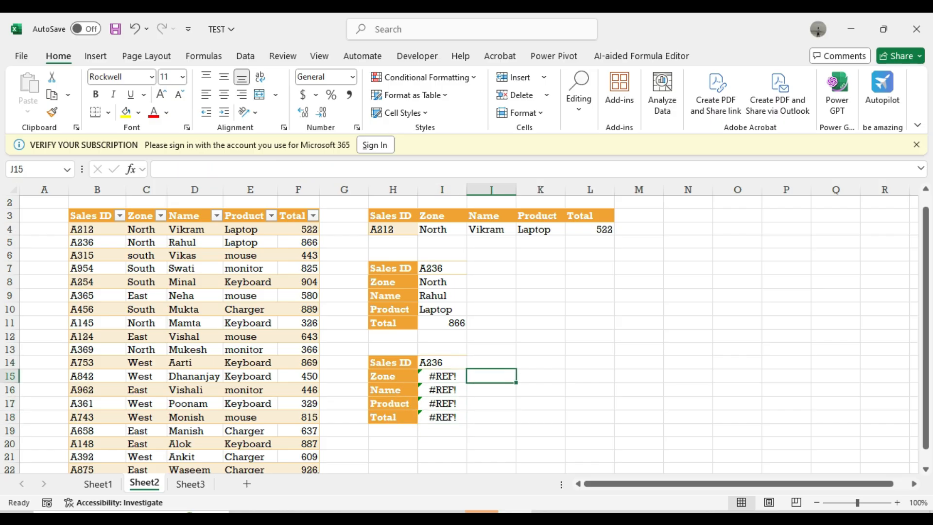
{"action": "key", "text": "Up"}
{"action": "key", "text": "Up"}
{"action": "key", "text": "Up"}
{"action": "key", "text": "Up"}
{"action": "key", "text": "Right"}
{"action": "key", "text": "Up"}
{"action": "key", "text": "Up"}
{"action": "key", "text": "Up"}
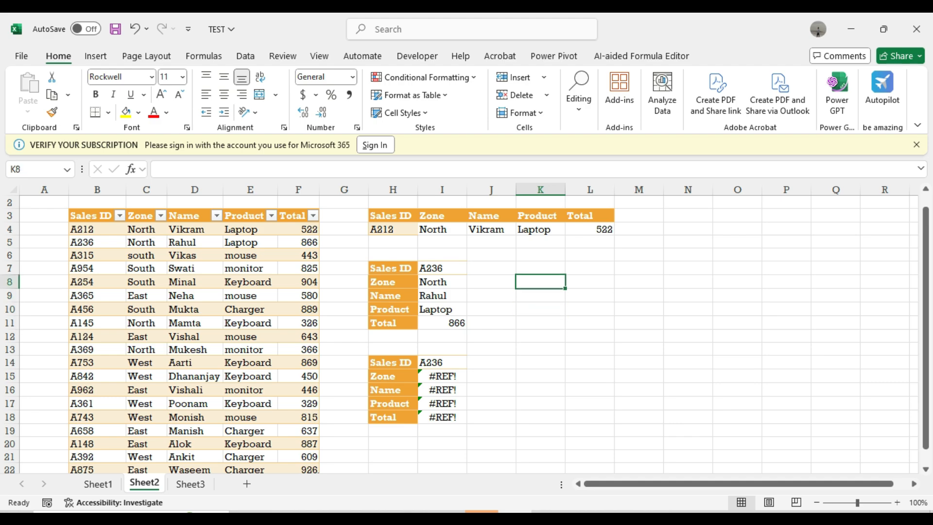
- Enter =ROWS(K10:M10) in cell K8 to count the rows of a horizontal range
{"action": "type", "text": "=row"}
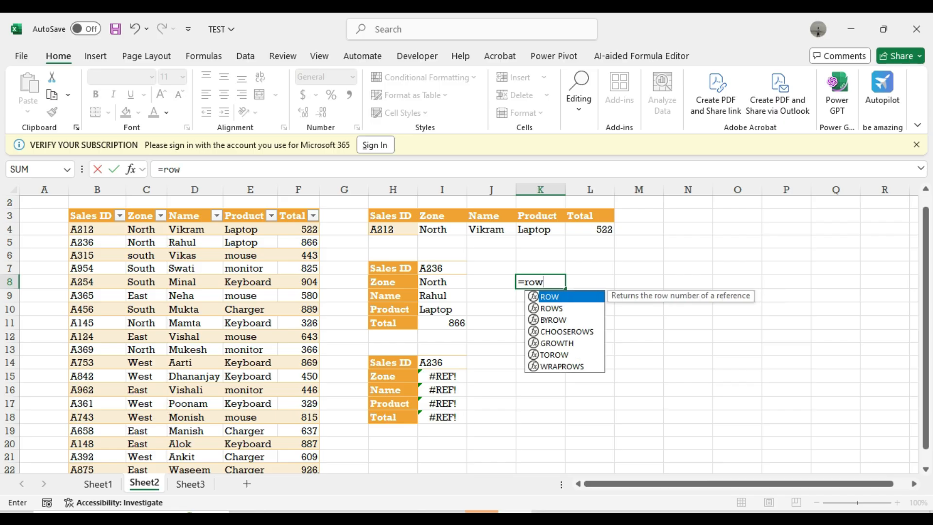
{"action": "key", "text": "Down"}
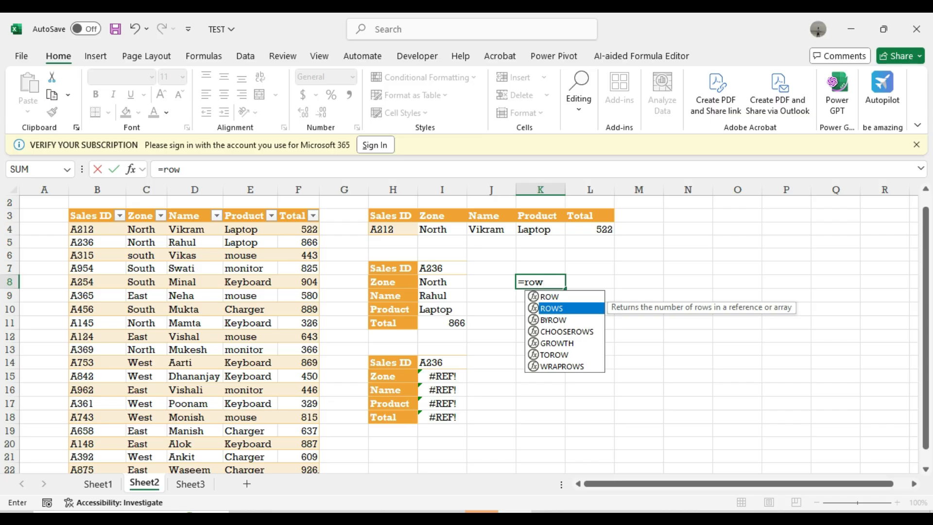
{"action": "key", "text": "Tab"}
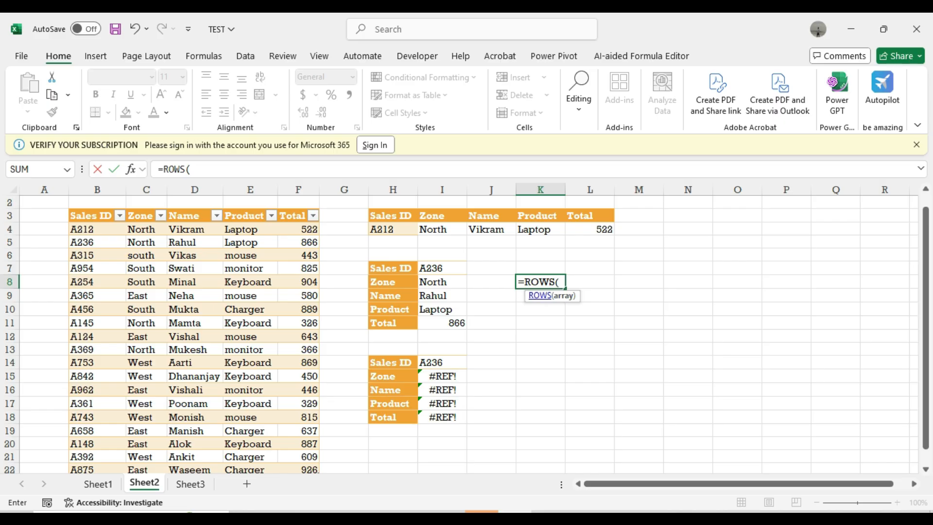
{"action": "left_click_drag", "start_coordinate": [540, 309], "coordinate": [644, 309]}
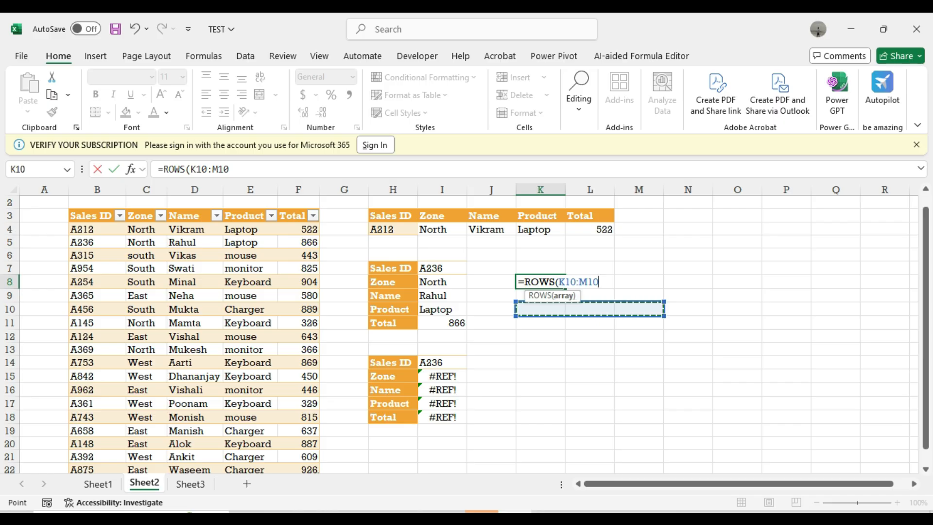
{"action": "type", "text": ")"}
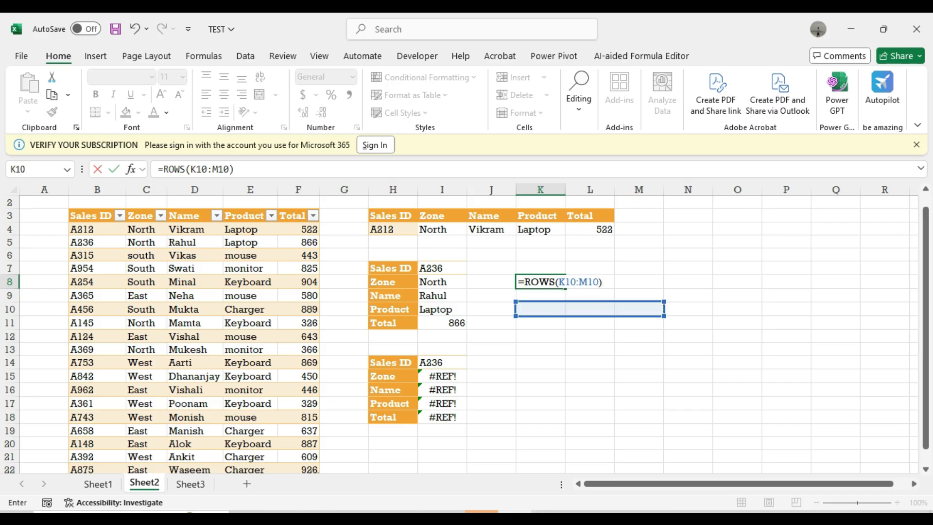
{"action": "key", "text": "Return"}
{"action": "key", "text": "Up"}
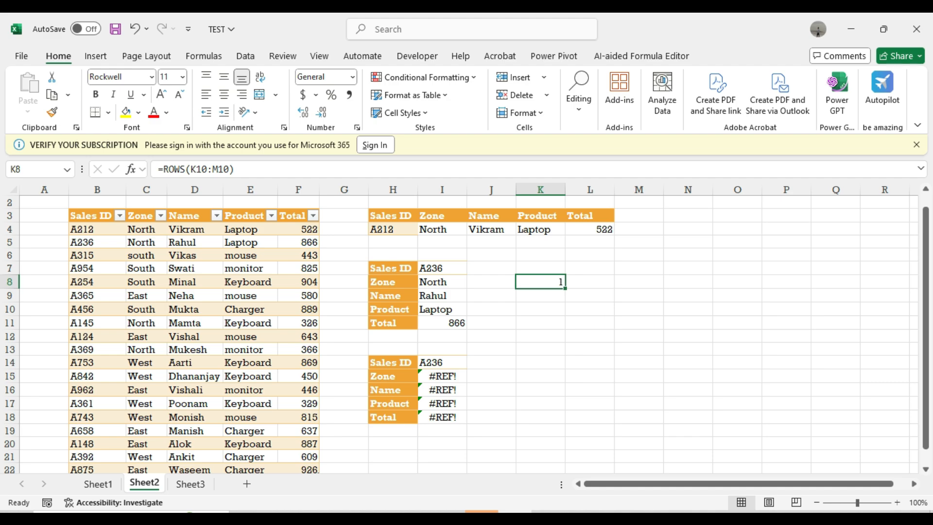
- Enter =ROWS(L9:L12) in cell K9 to count the rows of a vertical range, and review the formula
{"action": "key", "text": "Down"}
{"action": "key", "text": "Down"}
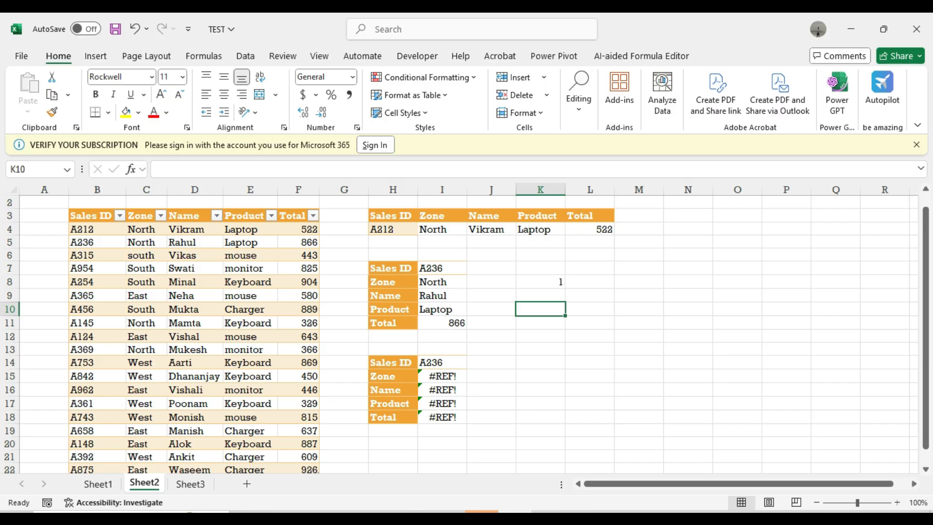
{"action": "key", "text": "Up"}
{"action": "type", "text": "=rows"}
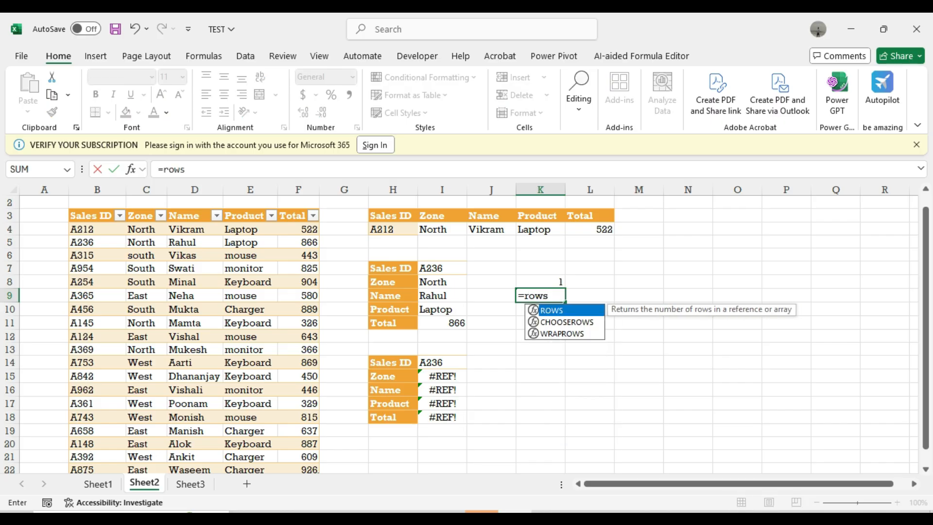
{"action": "key", "text": "Tab"}
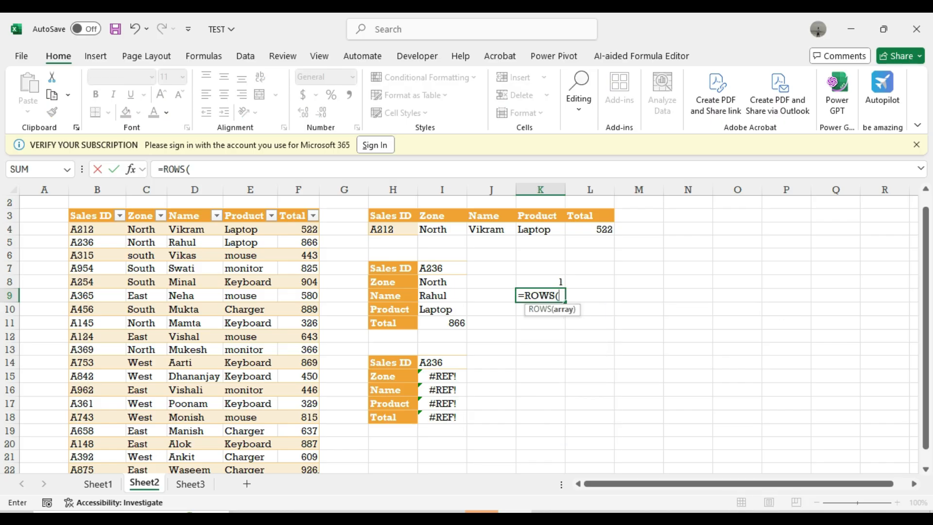
{"action": "left_click_drag", "start_coordinate": [589, 295], "coordinate": [589, 336]}
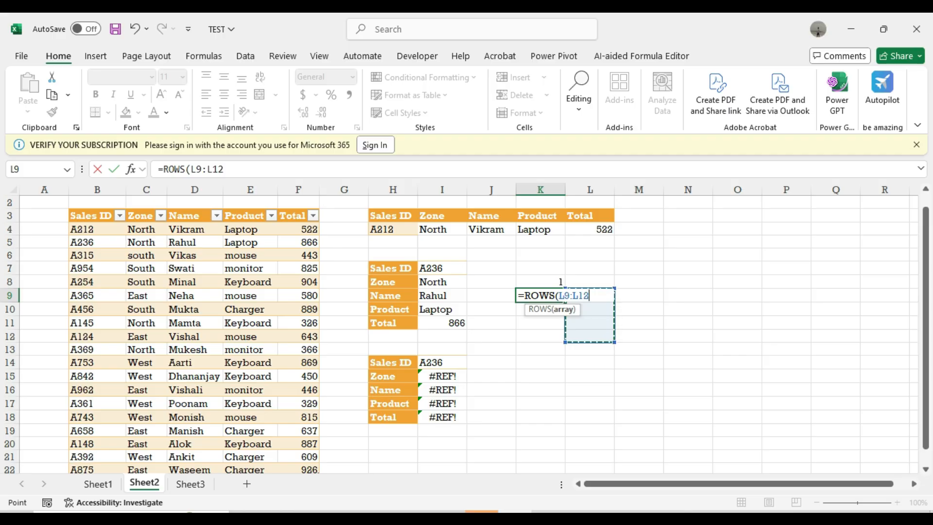
{"action": "type", "text": ")"}
{"action": "key", "text": "Return"}
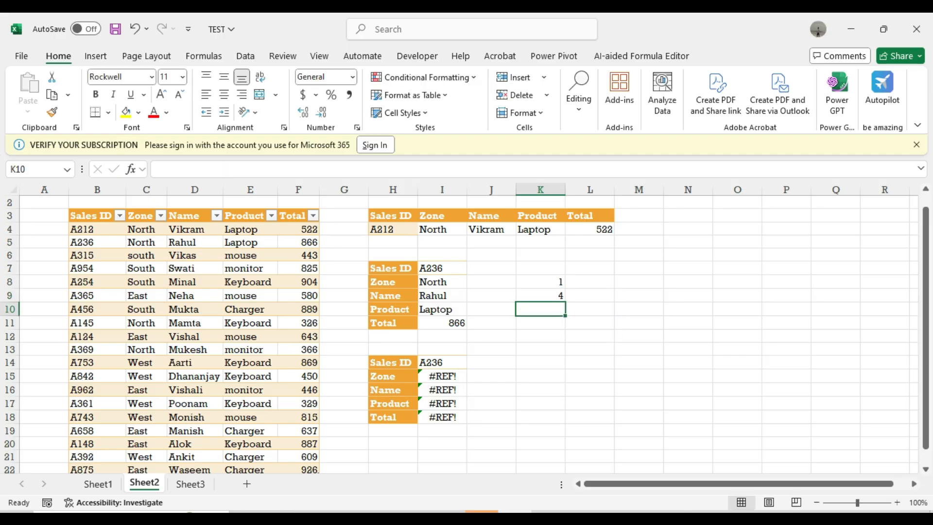
{"action": "left_click", "coordinate": [540, 296]}
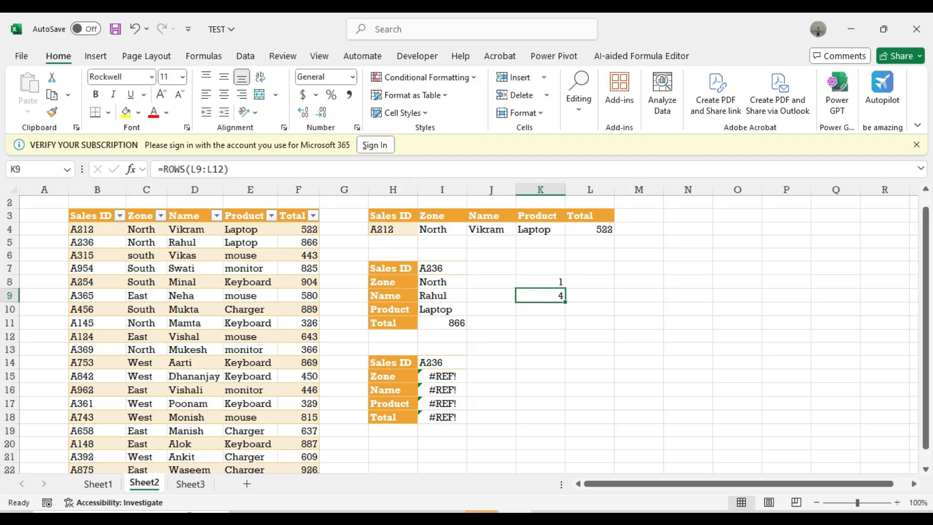
{"action": "key", "text": "Up"}
{"action": "key", "text": "Down"}
{"action": "key", "text": "Down"}
{"action": "key", "text": "Right"}
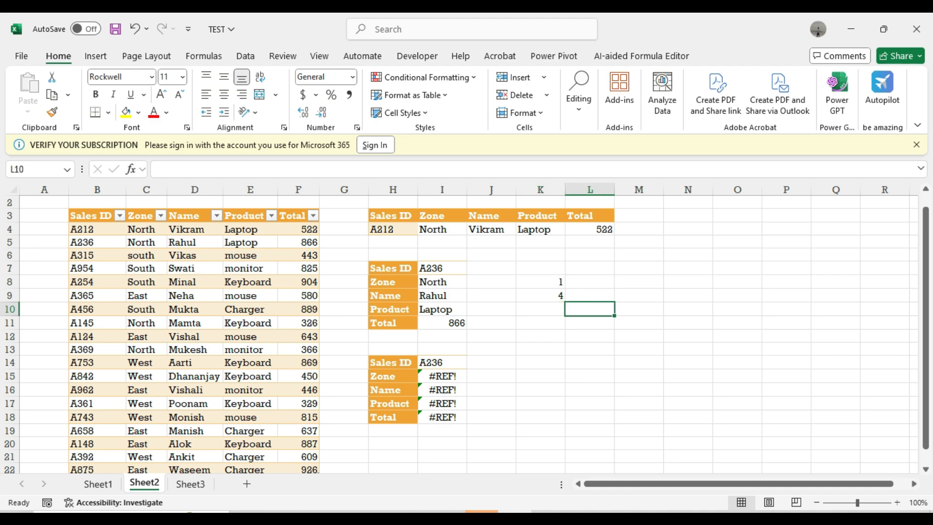
- Enter =COLUMNS(K13:Q13) in cell K11 to count the columns of a horizontal range
{"action": "key", "text": "Left"}
{"action": "key", "text": "Down"}
{"action": "type", "text": "=col"}
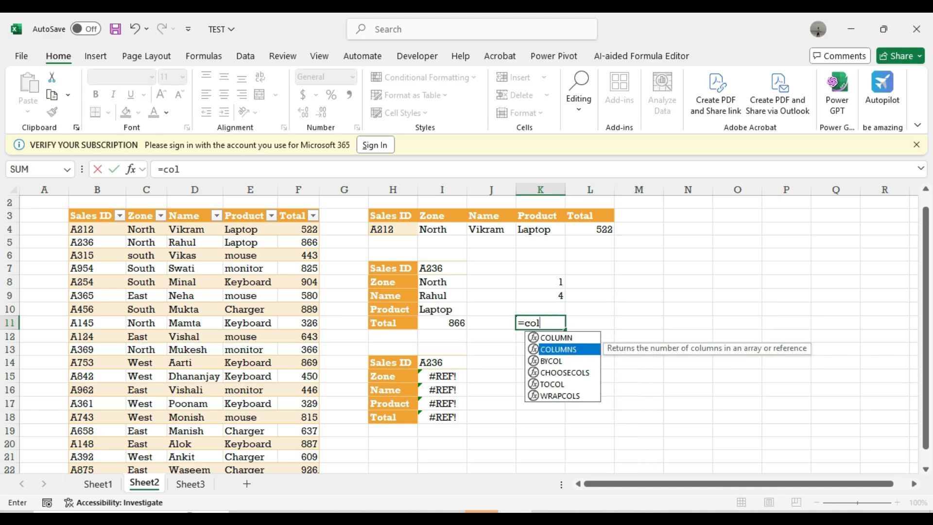
{"action": "key", "text": "Tab"}
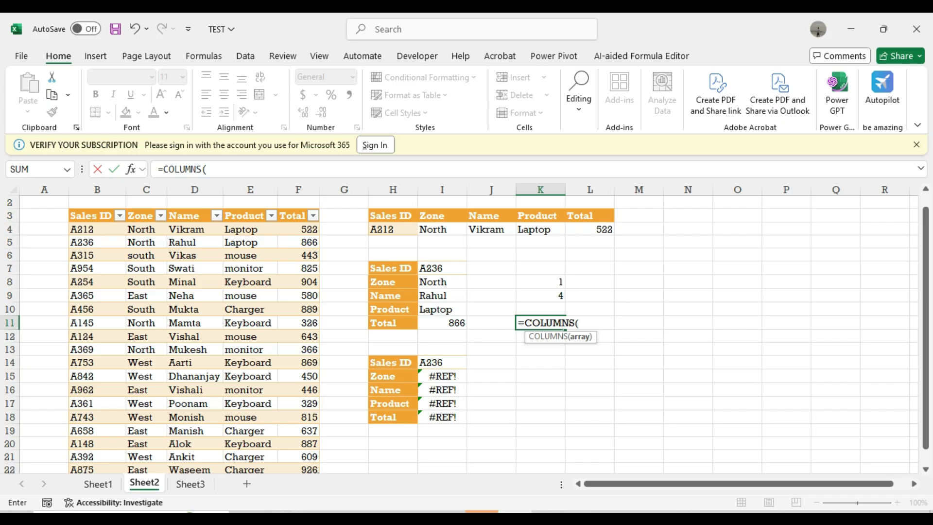
{"action": "left_click_drag", "start_coordinate": [539, 348], "coordinate": [860, 357]}
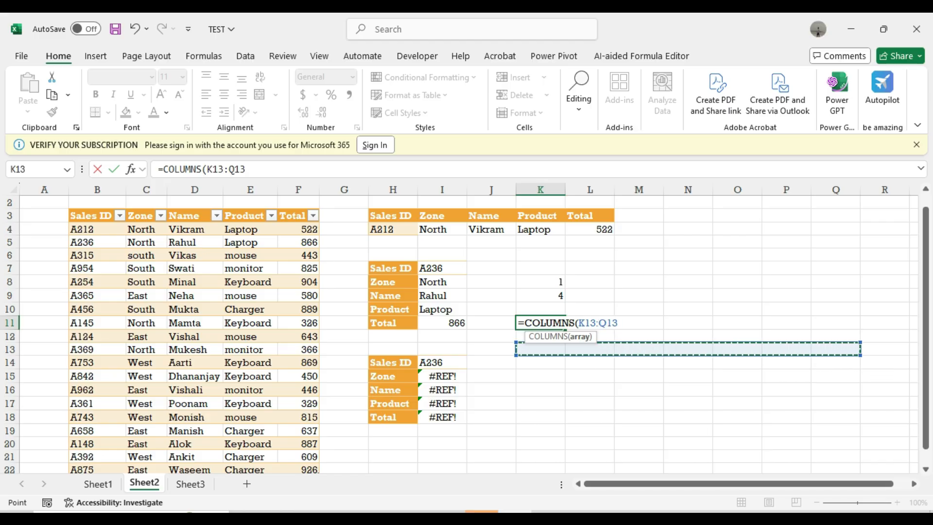
{"action": "type", "text": ")"}
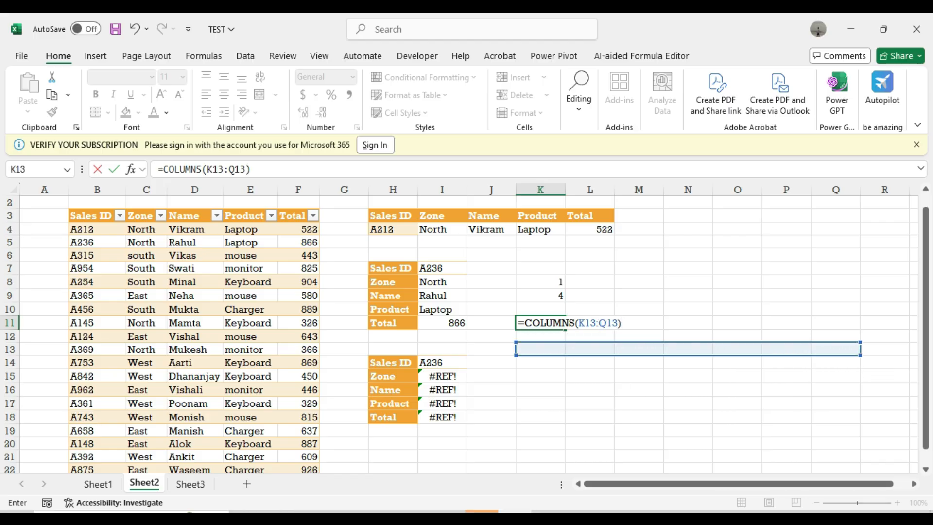
{"action": "key", "text": "ctrl+Return"}
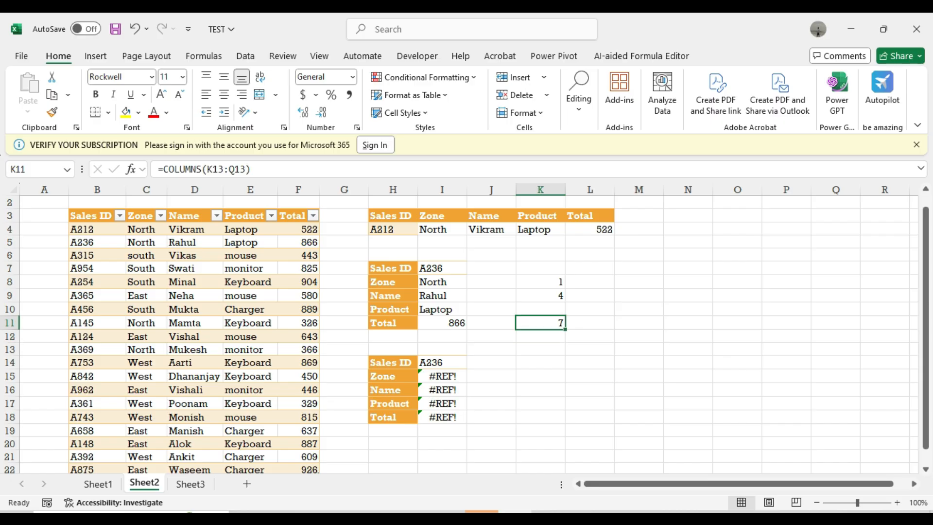
{"action": "key", "text": "Up"}
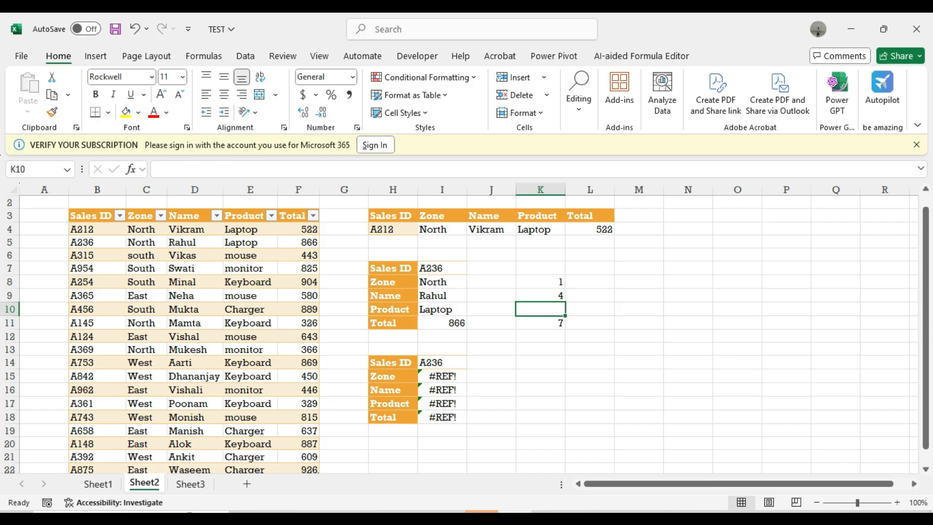
{"action": "key", "text": "Down"}
{"action": "key", "text": "Down"}
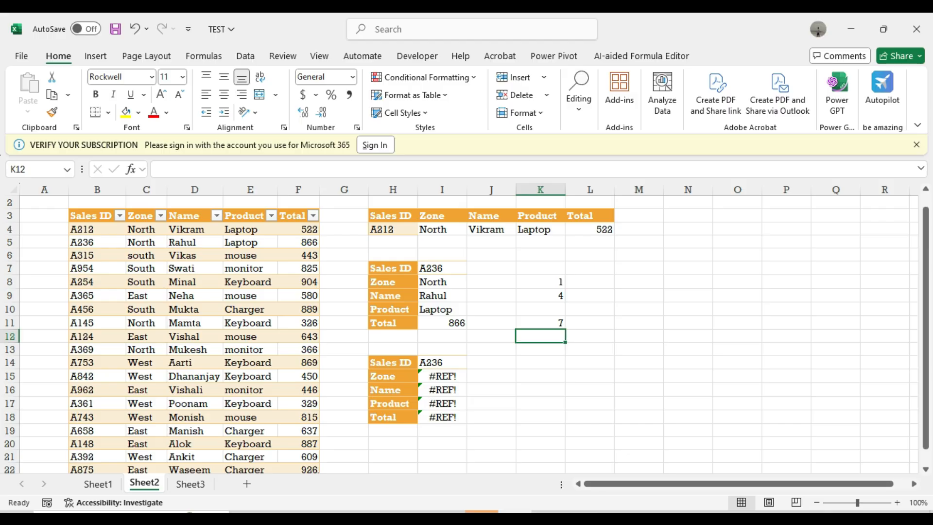
- Enter =COLUMNS(M12:M17) in cell K12 to count the columns of a vertical range
{"action": "left_click_drag", "start_coordinate": [564, 342], "coordinate": [565, 407]}
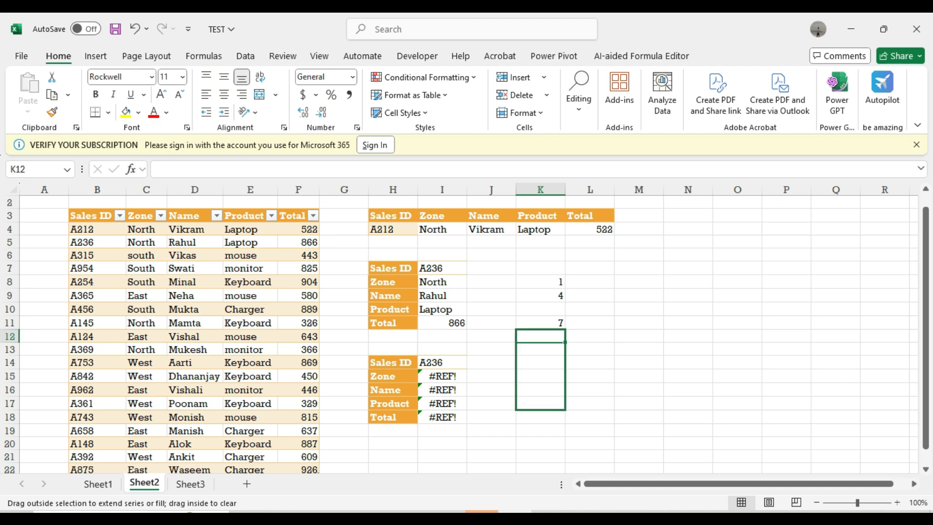
{"action": "left_click_drag", "start_coordinate": [565, 404], "coordinate": [565, 342]}
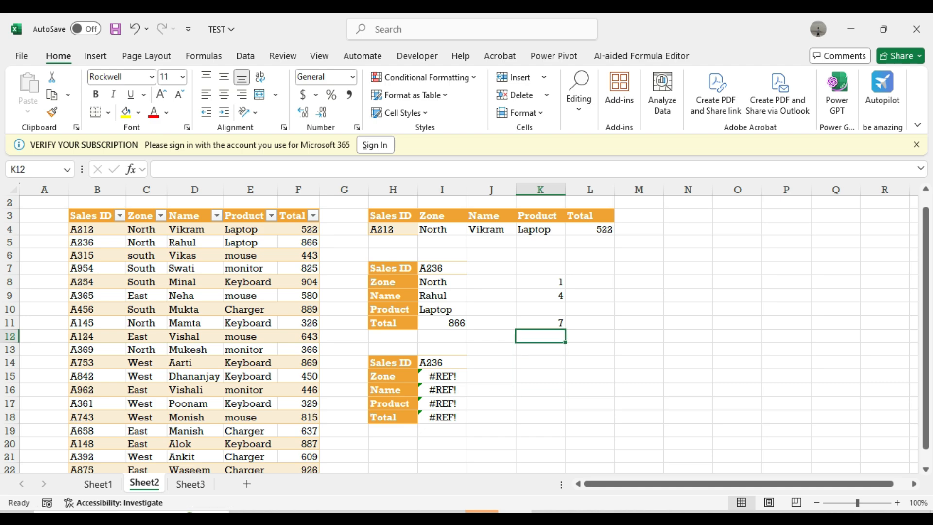
{"action": "type", "text": "=colu"}
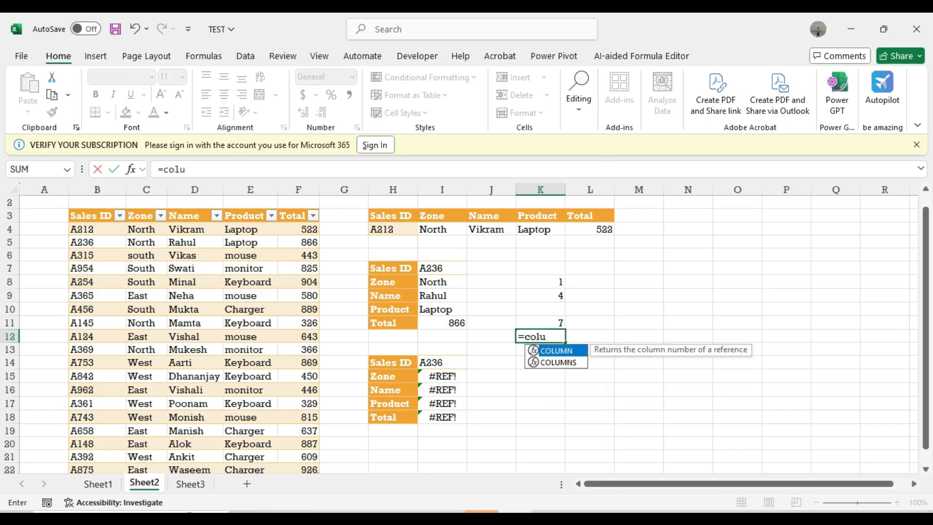
{"action": "key", "text": "Down"}
{"action": "key", "text": "Tab"}
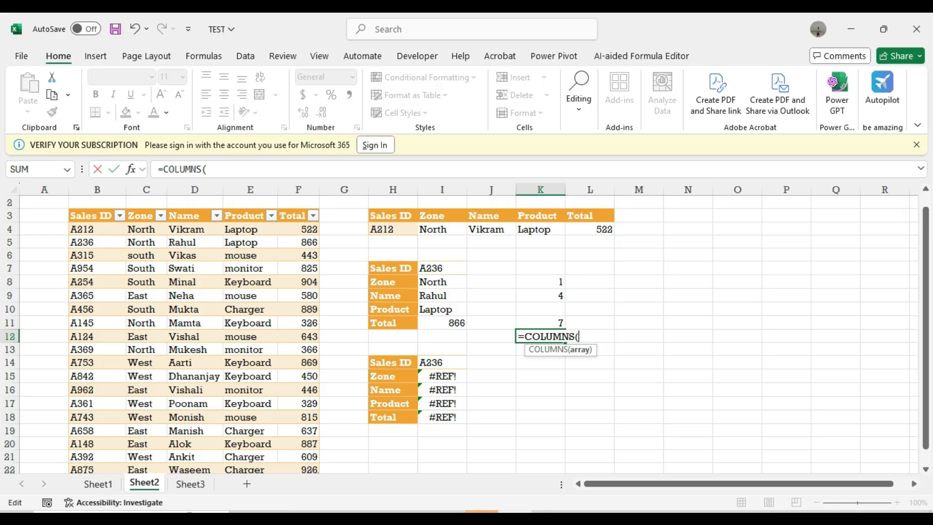
{"action": "left_click_drag", "start_coordinate": [638, 336], "coordinate": [638, 403]}
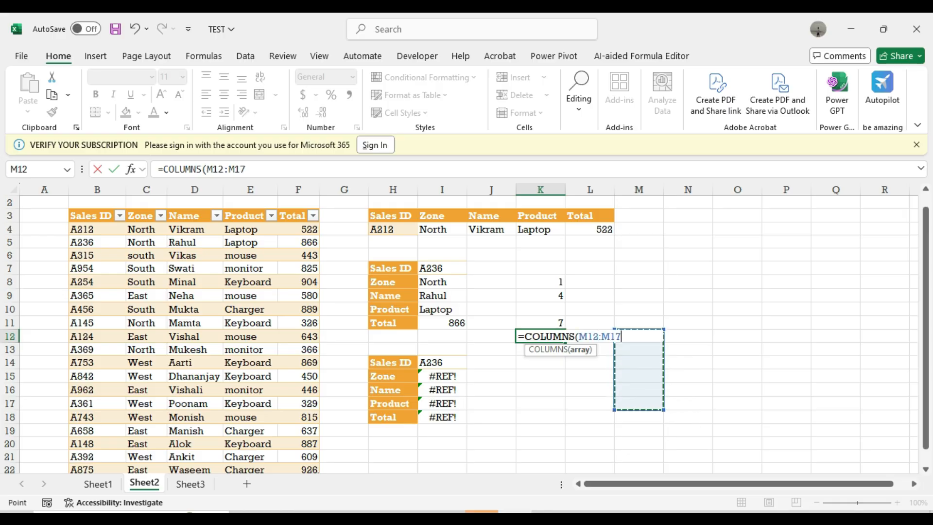
{"action": "type", "text": ")"}
{"action": "key", "text": "Return"}
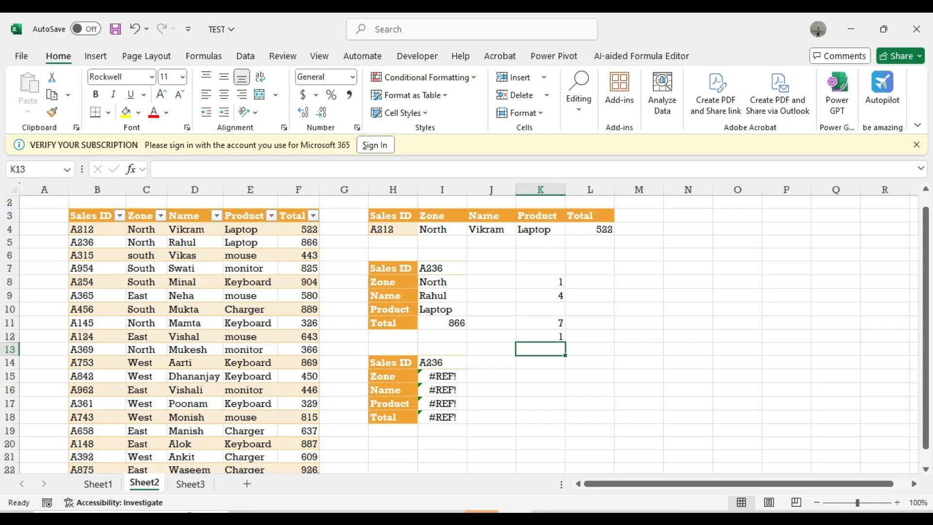
- Clear the ROWS and COLUMNS test formulas from the range K7:K12
{"action": "left_click", "coordinate": [540, 336]}
{"action": "left_click", "coordinate": [540, 323]}
{"action": "key", "text": "Up"}
{"action": "key", "text": "Up"}
{"action": "key", "text": "Up"}
{"action": "key", "text": "Up"}
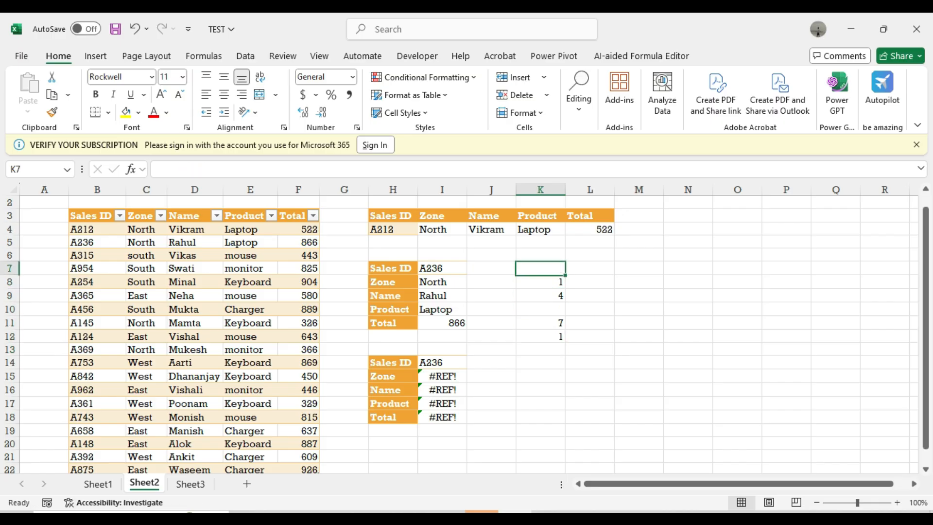
{"action": "key", "text": "shift+Down"}
{"action": "key", "text": "shift+Down"}
{"action": "key", "text": "shift+Down"}
{"action": "key", "text": "shift+Down"}
{"action": "key", "text": "shift+Down"}
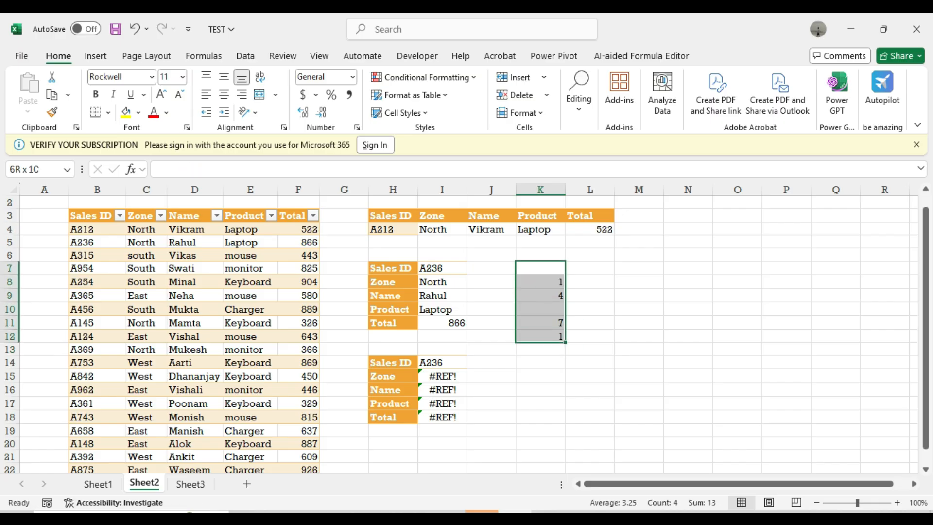
{"action": "key", "text": "Delete"}
- Review the VLOOKUP formulas in the horizontal lookup row at K4 and the original vertical block around I8:I9
{"action": "key", "text": "Up"}
{"action": "key", "text": "Up"}
{"action": "key", "text": "Up"}
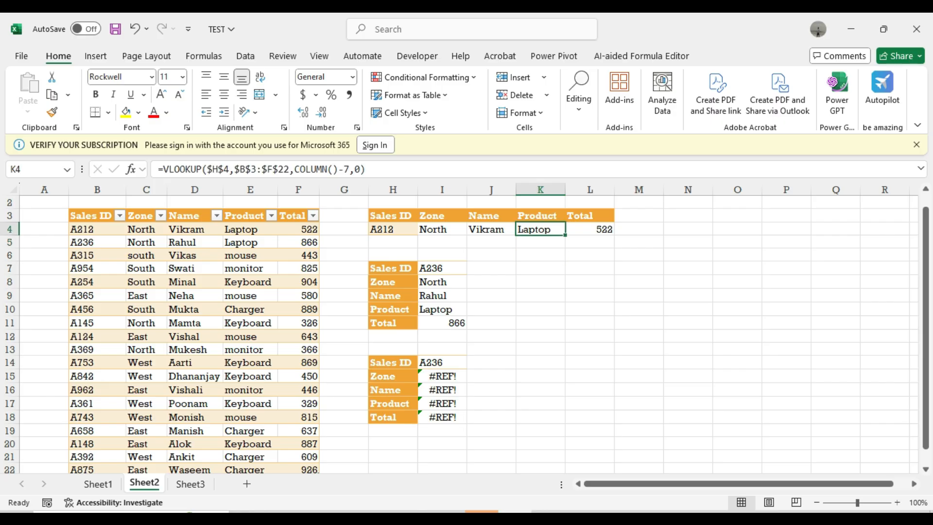
{"action": "key", "text": "Down"}
{"action": "key", "text": "Left"}
{"action": "key", "text": "Down"}
{"action": "key", "text": "Down"}
{"action": "key", "text": "Down"}
{"action": "key", "text": "Down"}
{"action": "key", "text": "Down"}
{"action": "key", "text": "Down"}
{"action": "key", "text": "Down"}
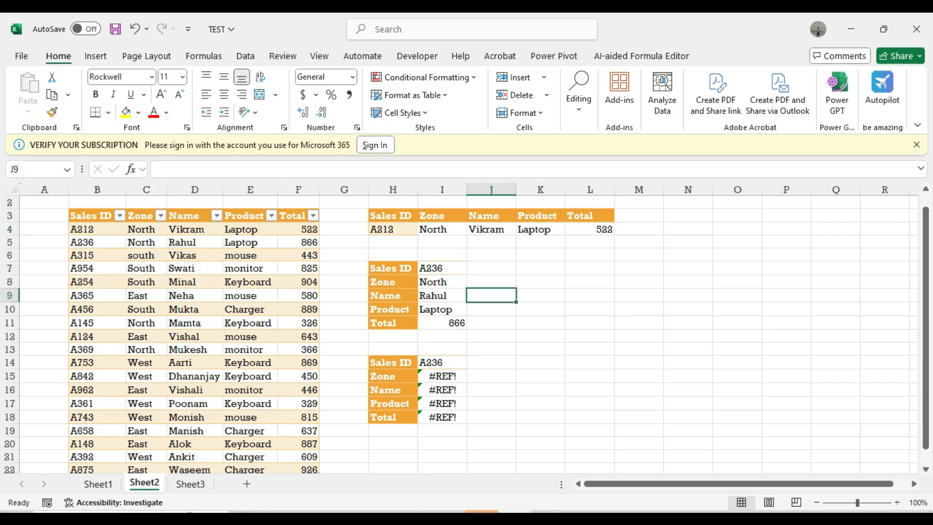
{"action": "key", "text": "Left"}
{"action": "key", "text": "Up"}
{"action": "key", "text": "Up"}
{"action": "key", "text": "Up"}
{"action": "key", "text": "Up"}
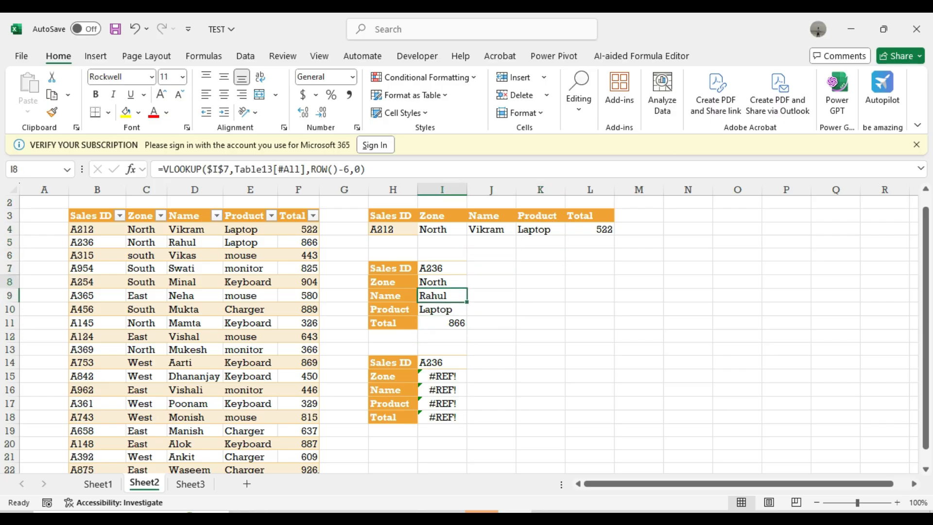
{"action": "key", "text": "Up"}
{"action": "key", "text": "Down"}
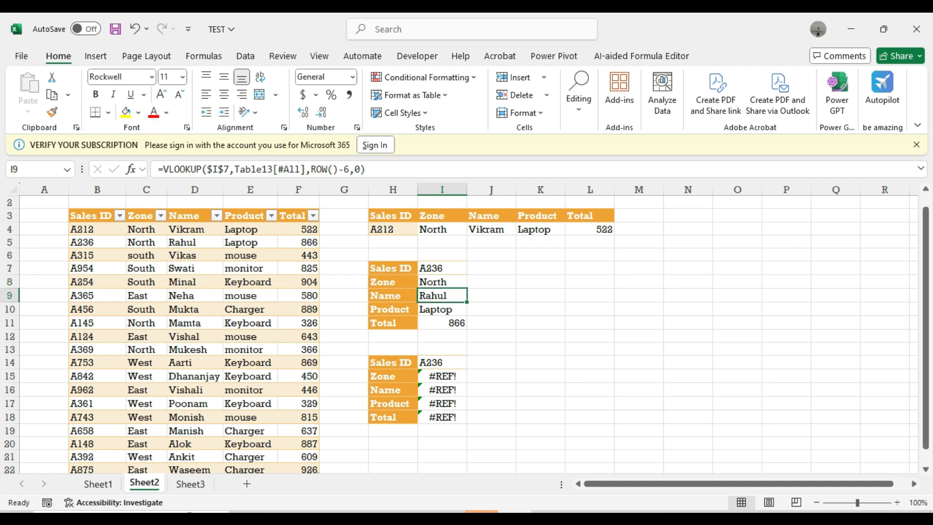
{"action": "key", "text": "Down"}
{"action": "key", "text": "Up"}
{"action": "key", "text": "Left"}
{"action": "key", "text": "Up"}
{"action": "key", "text": "Up"}
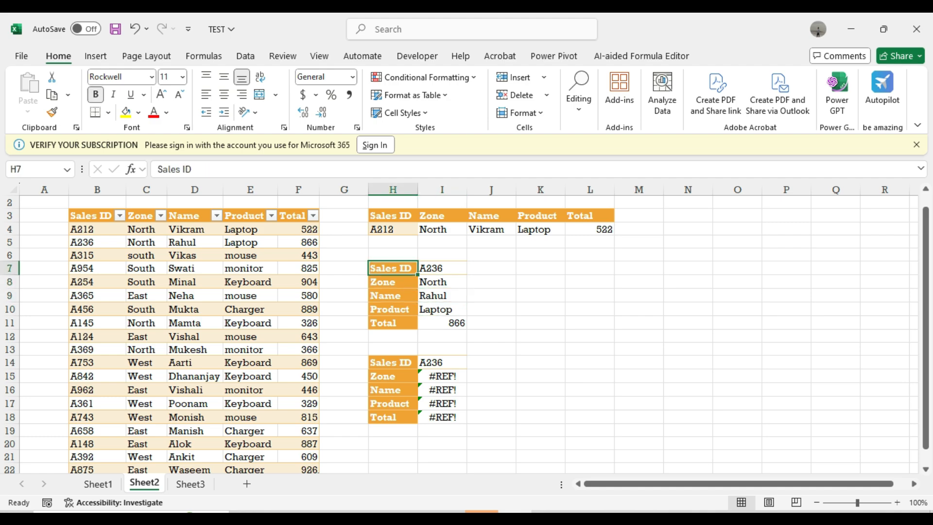
{"action": "key", "text": "shift+Down"}
{"action": "key", "text": "shift+Down"}
{"action": "key", "text": "shift+Down"}
{"action": "key", "text": "shift+Down"}
{"action": "key", "text": "shift+Down"}
{"action": "key", "text": "shift+Down"}
{"action": "key", "text": "shift+Down"}
{"action": "key", "text": "shift+Right"}
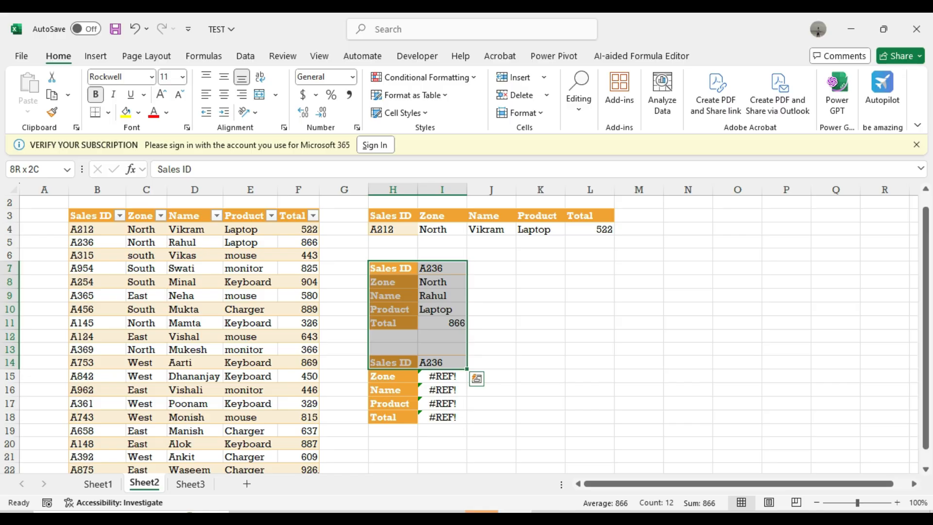
{"action": "key", "text": "Down"}
{"action": "key", "text": "Down"}
{"action": "key", "text": "Down"}
{"action": "key", "text": "Down"}
{"action": "key", "text": "Down"}
{"action": "key", "text": "Down"}
{"action": "key", "text": "Down"}
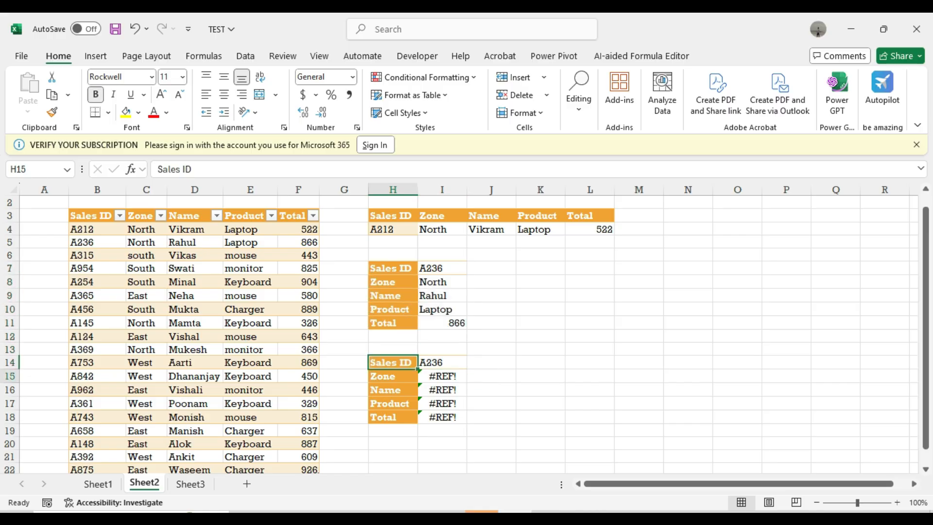
- Clear the existing VLOOKUP formulas from the horizontal lookup row, range I4:L4
{"action": "key", "text": "Right"}
{"action": "key", "text": "Up"}
{"action": "key", "text": "Up"}
{"action": "key", "text": "Up"}
{"action": "key", "text": "Up"}
{"action": "key", "text": "Up"}
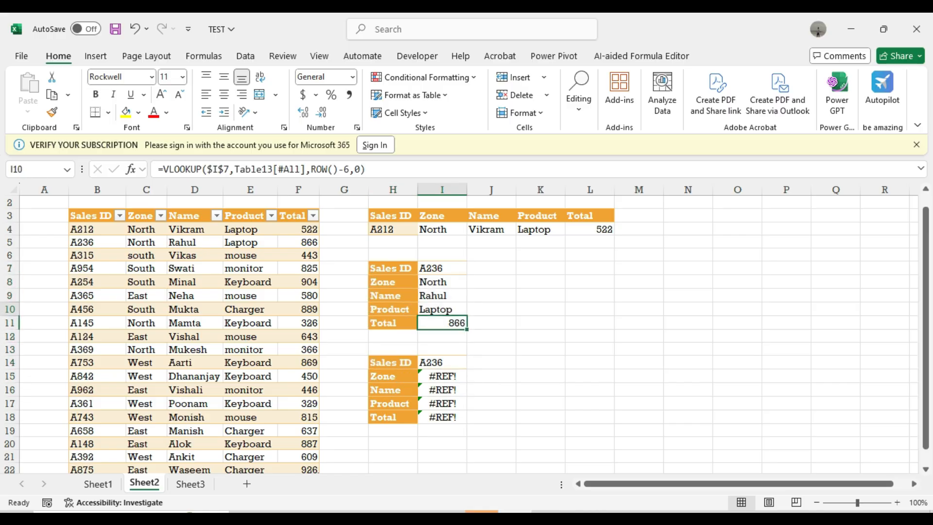
{"action": "key", "text": "Up"}
{"action": "key", "text": "Up"}
{"action": "key", "text": "Up"}
{"action": "key", "text": "Up"}
{"action": "key", "text": "Down"}
{"action": "key", "text": "Down"}
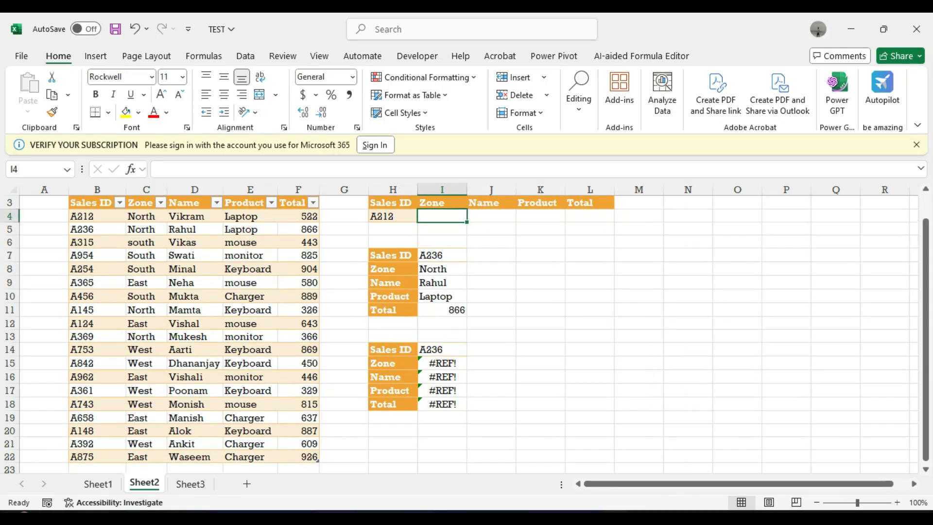
{"action": "key", "text": "Left"}
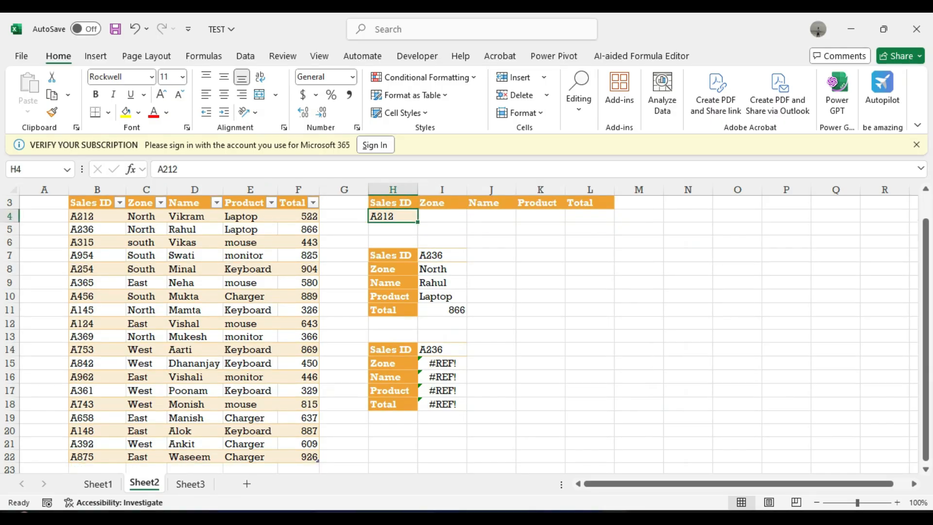
{"action": "key", "text": "Right"}
{"action": "key", "text": "Right"}
{"action": "key", "text": "Right"}
{"action": "key", "text": "Right"}
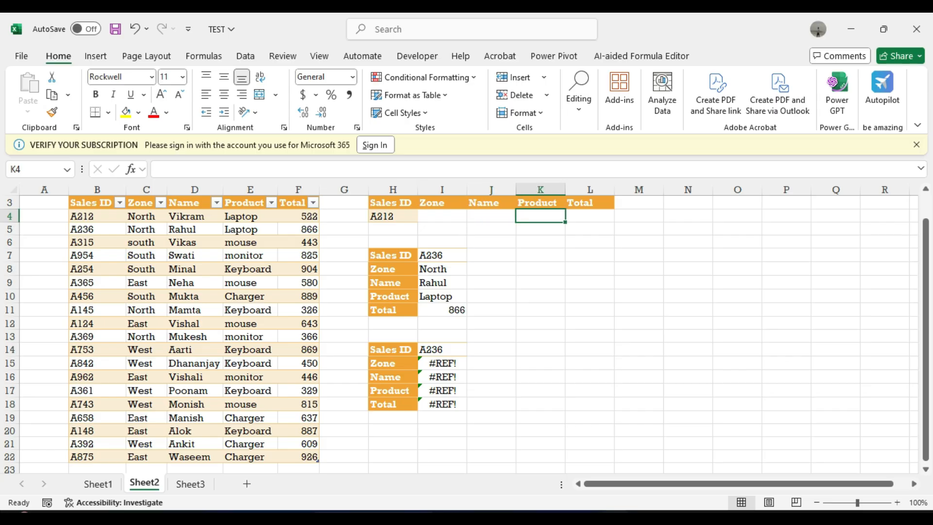
{"action": "key", "text": "Left"}
{"action": "key", "text": "Left"}
{"action": "key", "text": "Left"}
{"action": "key", "text": "Left"}
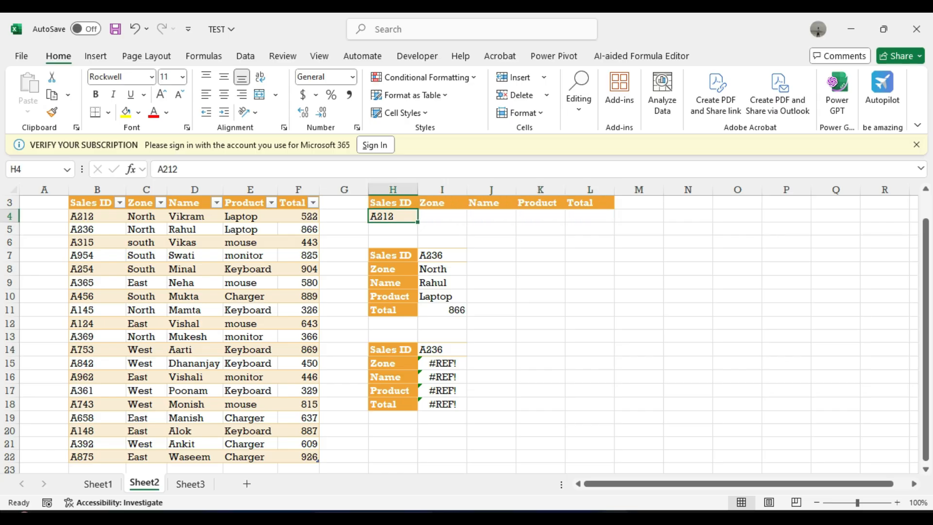
- Start a VLOOKUP formula in cell I4 with the absolute reference $H$4 as the lookup value
{"action": "key", "text": "Right"}
{"action": "key", "text": "F2"}
{"action": "type", "text": "=vl"}
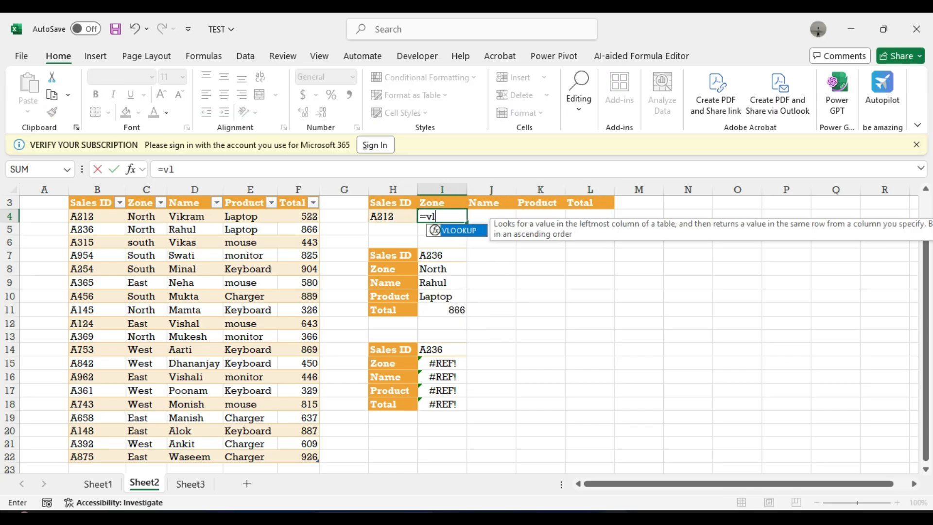
{"action": "key", "text": "Tab"}
{"action": "key", "text": "Left"}
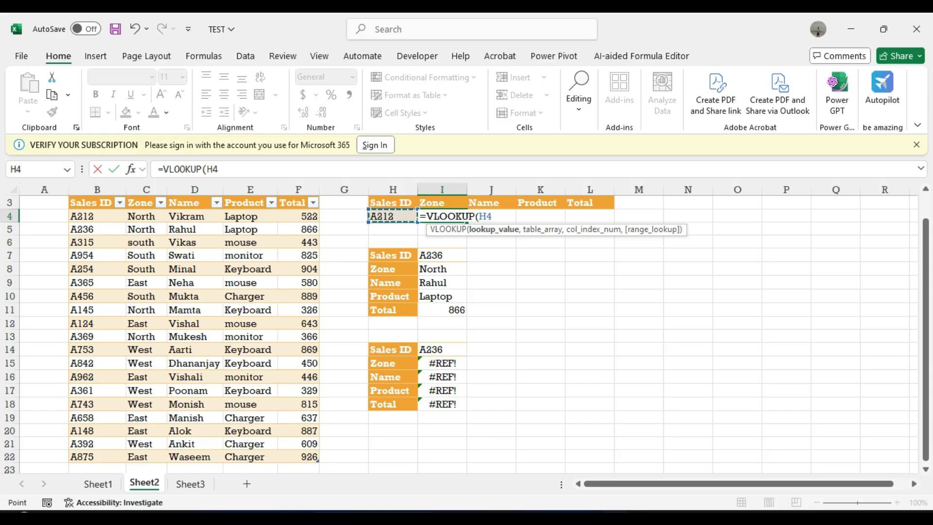
{"action": "key", "text": "F4"}
{"action": "type", "text": ","}
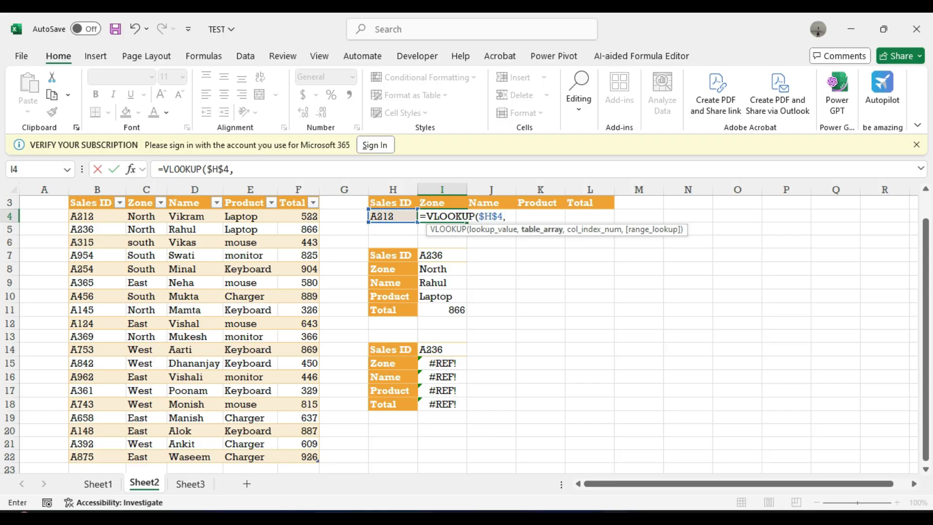
- Set the formula's table array to the whole sales table including headers, Table13[#All]
{"action": "left_click", "coordinate": [98, 230]}
{"action": "key", "text": "Up"}
{"action": "key", "text": "Up"}
{"action": "key", "text": "ctrl+shift+Right"}
{"action": "key", "text": "ctrl+shift+Down"}
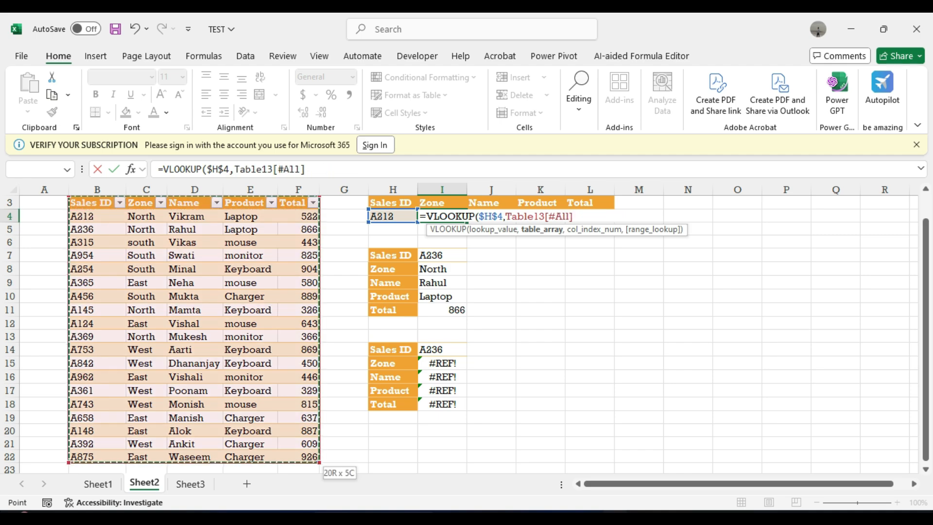
{"action": "type", "text": ","}
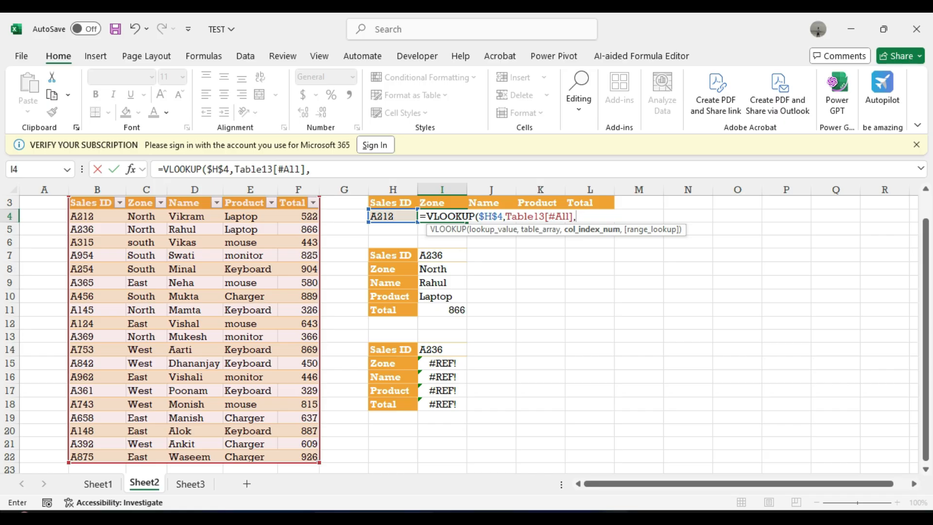
- Use the COLUMNS function with the range I4:J4 as the formula's column index number
{"action": "type", "text": "col"}
{"action": "key", "text": "Down"}
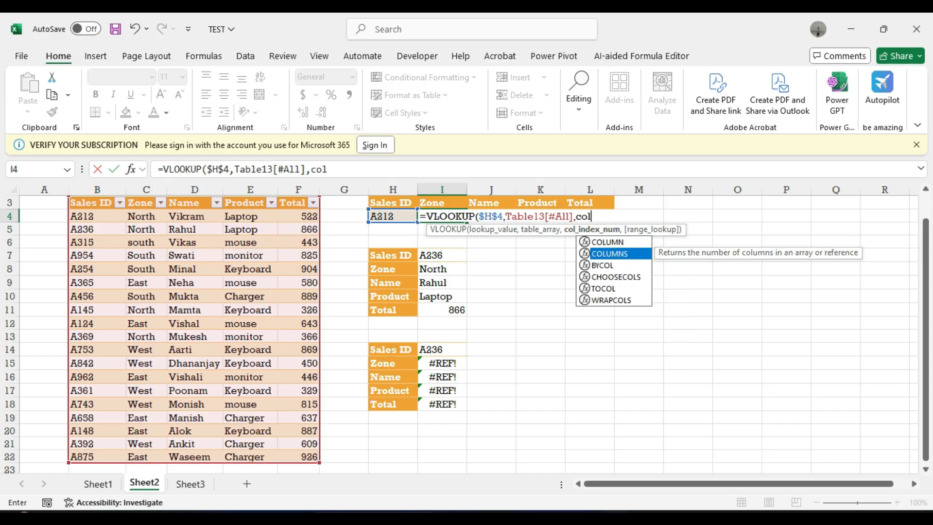
{"action": "key", "text": "Tab"}
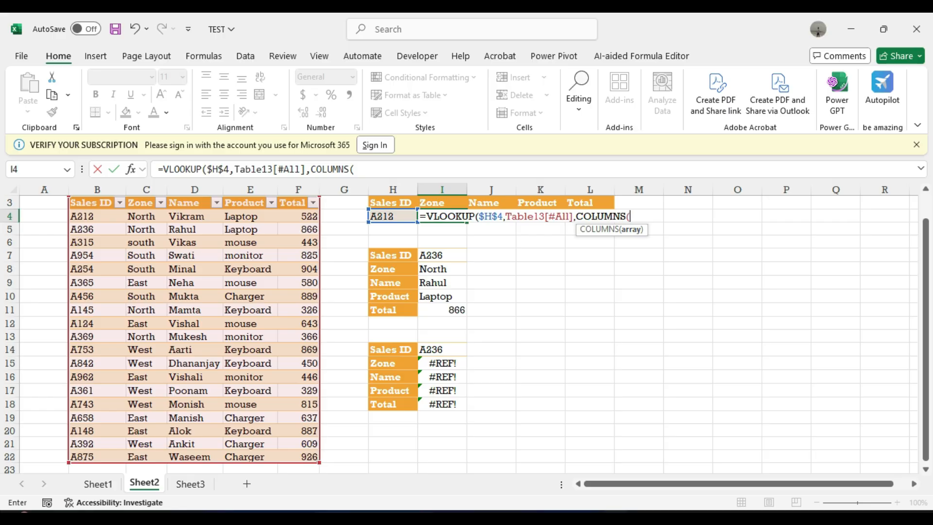
{"action": "key", "text": "Down"}
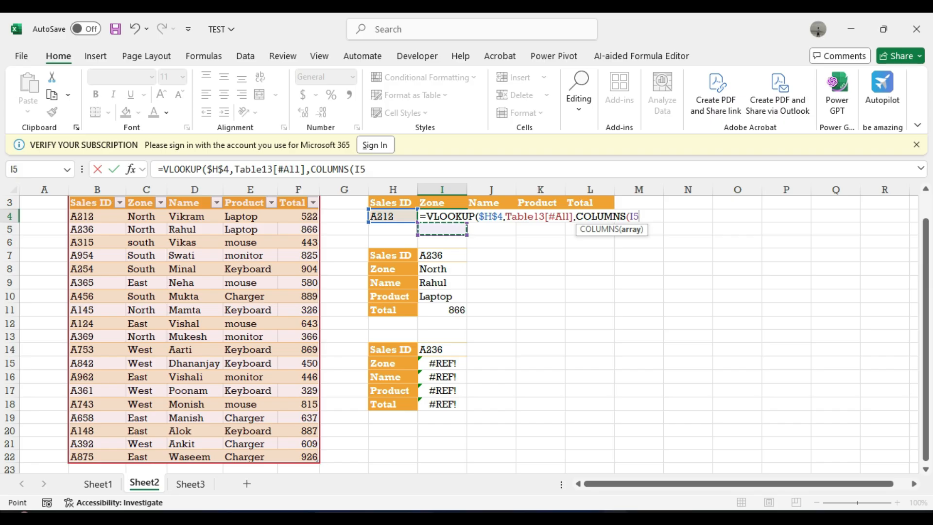
{"action": "key", "text": "Up"}
{"action": "key", "text": "shift+Right"}
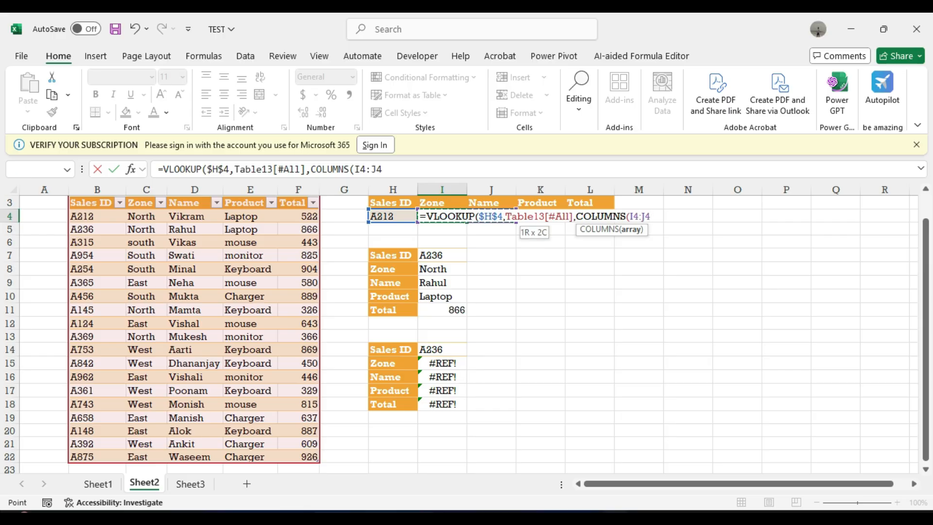
- Lock the start of the COLUMNS range so it reads COLUMNS($I$4:J4), and close the function
{"action": "left_click", "coordinate": [354, 169]}
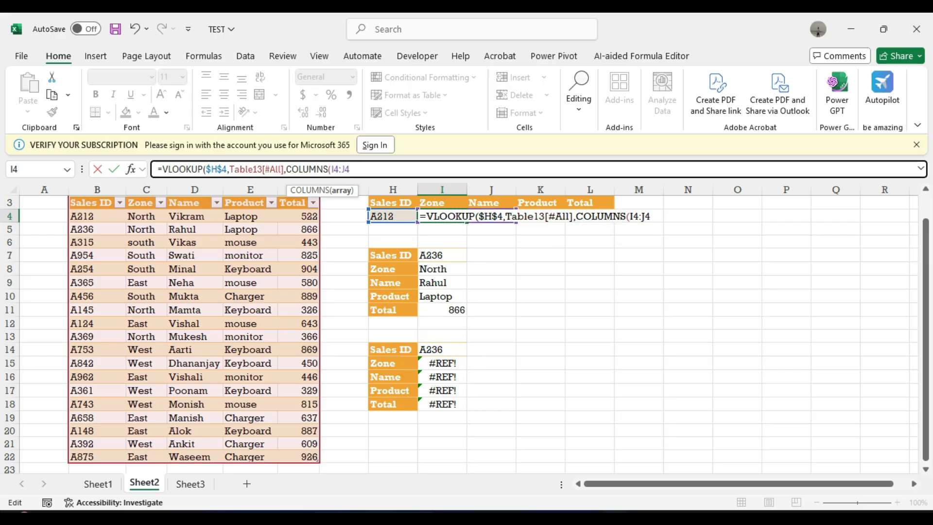
{"action": "left_click", "coordinate": [339, 169]}
{"action": "key", "text": "shift+Left"}
{"action": "key", "text": "shift+Left"}
{"action": "key", "text": "F4"}
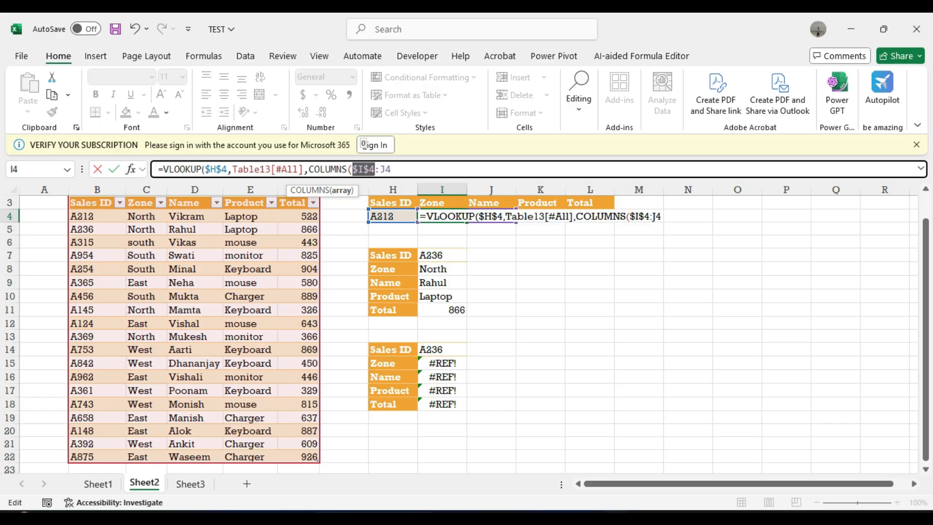
{"action": "key", "text": "End"}
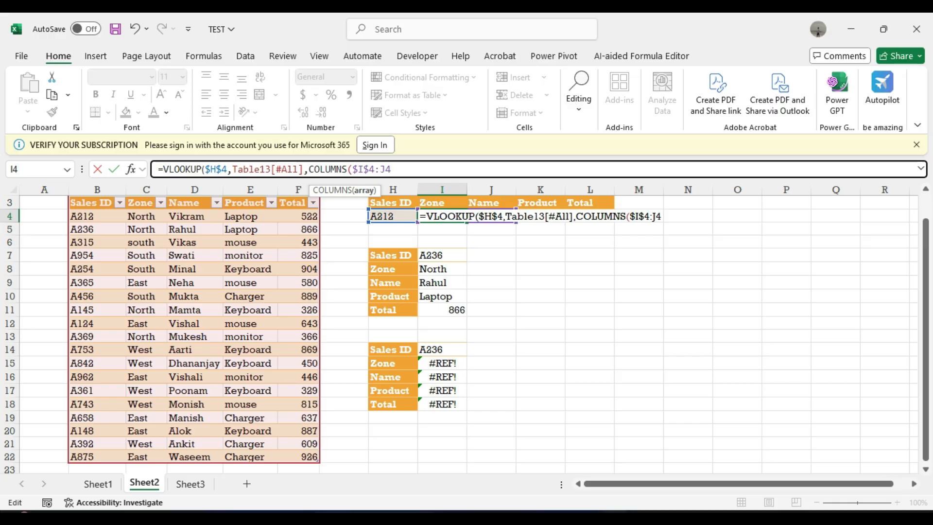
{"action": "type", "text": ")"}
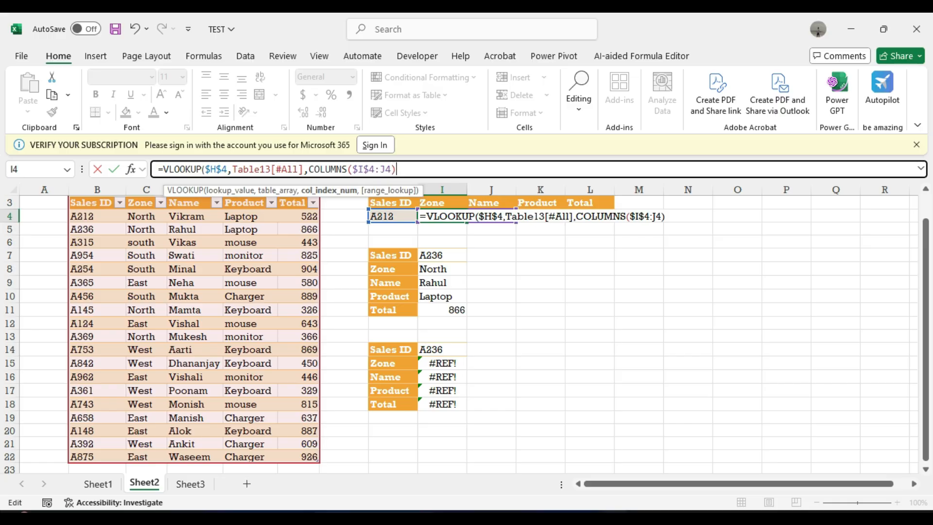
- Preview the value of the COLUMNS part, then complete the I4 formula with exact match 0 and enter it
{"action": "left_click_drag", "start_coordinate": [661, 217], "coordinate": [575, 217]}
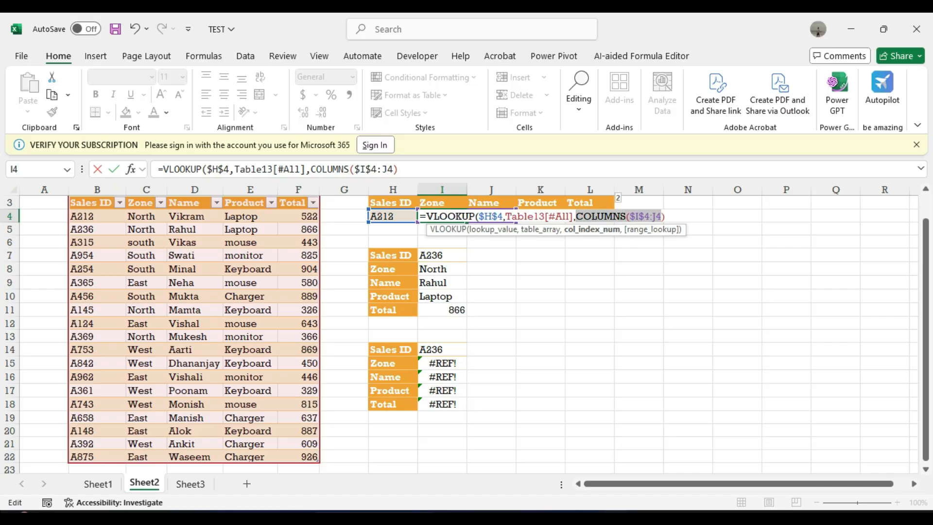
{"action": "left_click", "coordinate": [665, 216]}
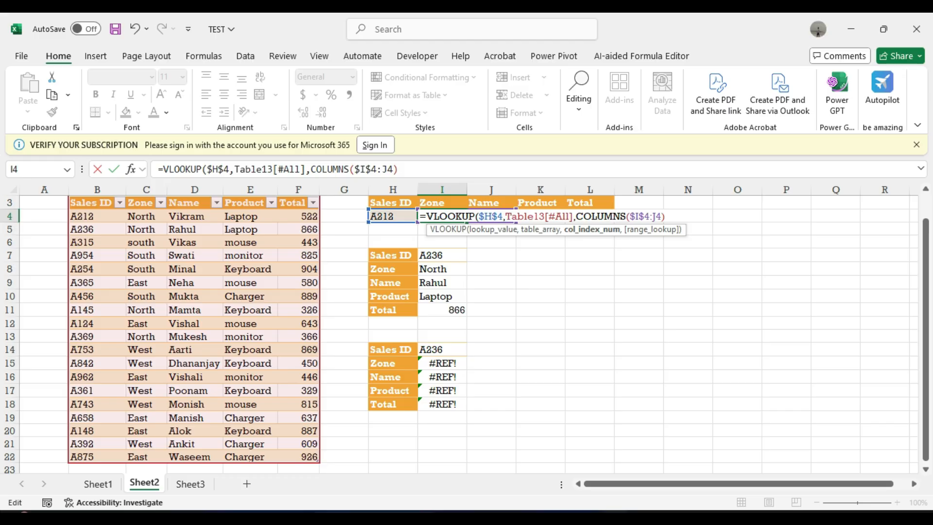
{"action": "type", "text": ",0"}
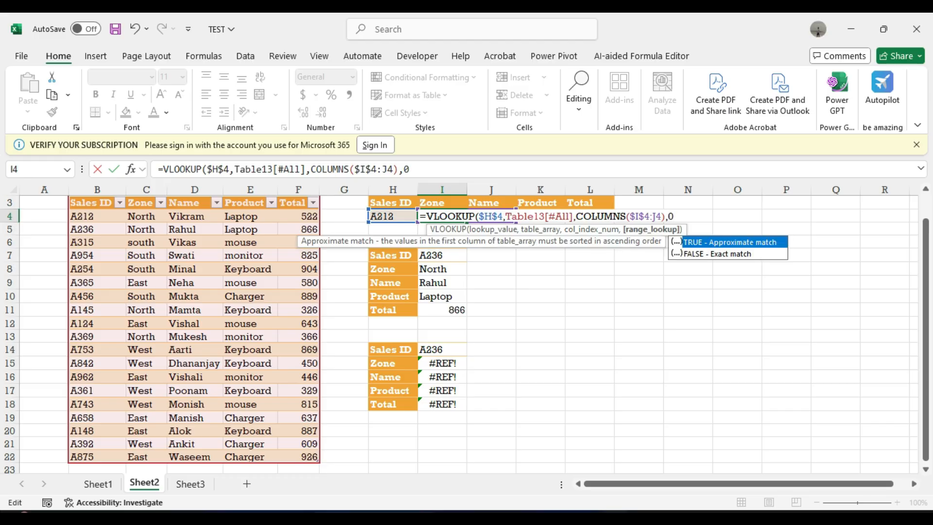
{"action": "type", "text": ")"}
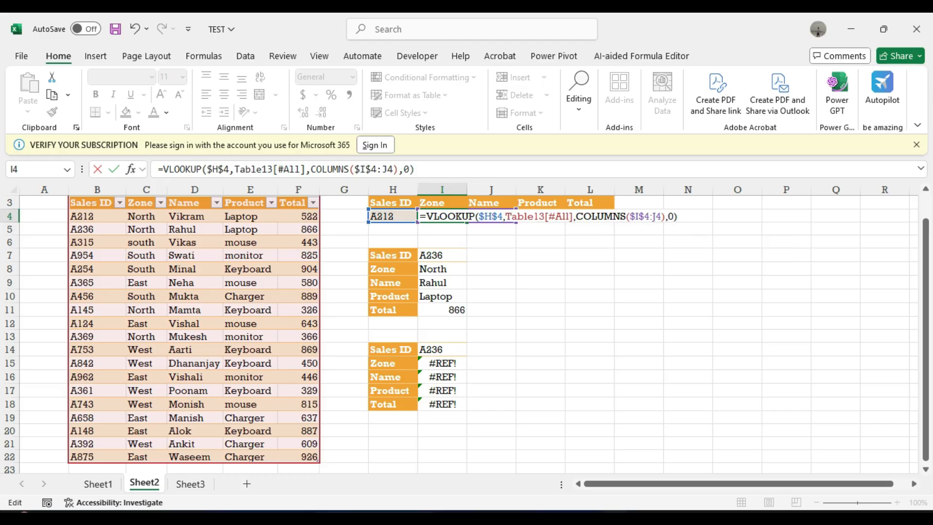
{"action": "key", "text": "ctrl+Return"}
{"action": "key", "text": "Return"}
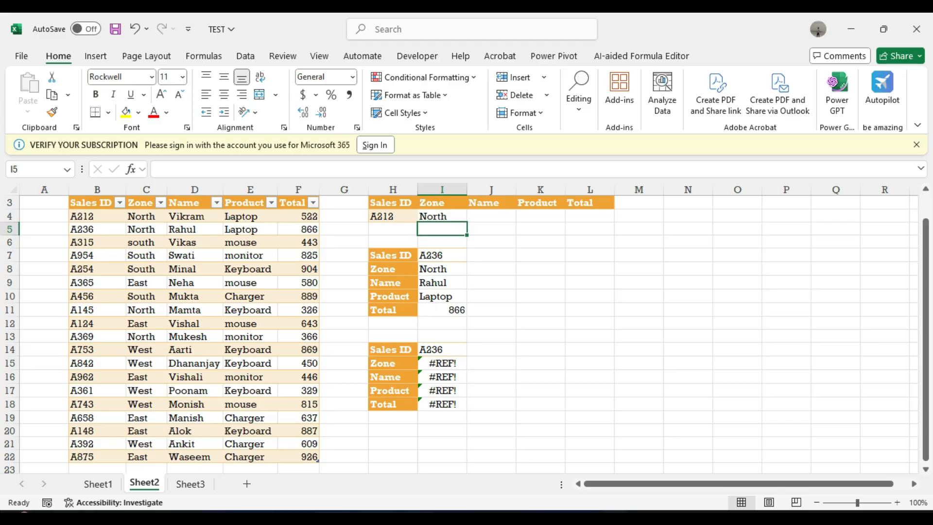
- Fill the VLOOKUP formula from cell I4 across to L4
{"action": "left_click", "coordinate": [441, 216]}
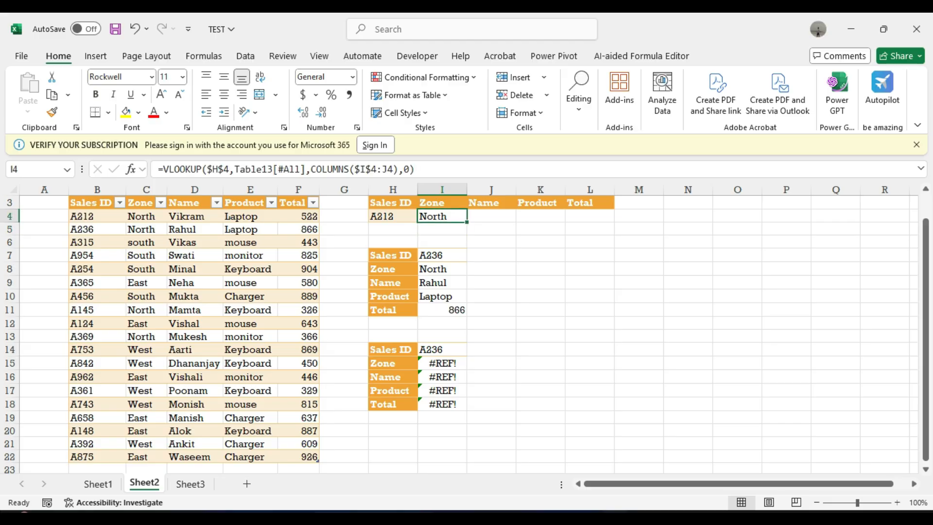
{"action": "left_click_drag", "start_coordinate": [466, 222], "coordinate": [590, 218]}
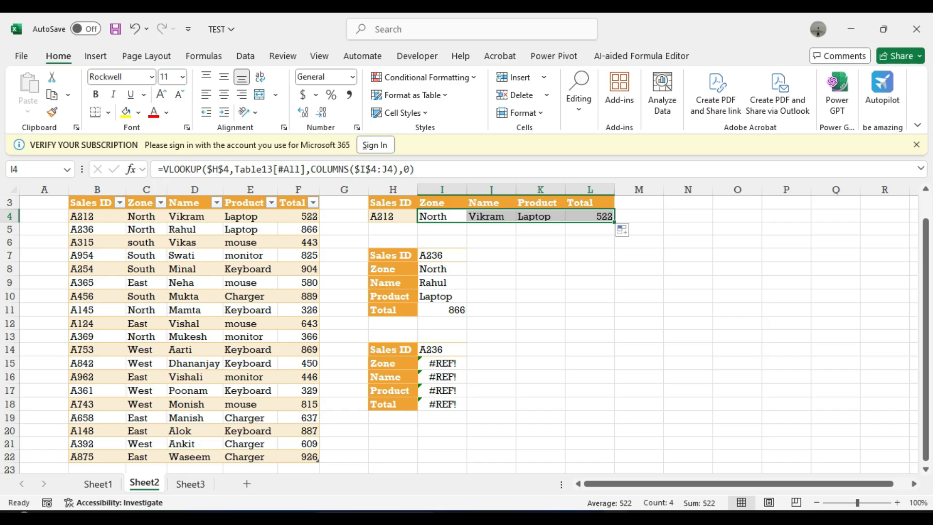
- Examine the locked $I$4 start reference in I4's COLUMNS argument, leaving the formula unedited
{"action": "left_click", "coordinate": [392, 229]}
{"action": "key", "text": "Up"}
{"action": "key", "text": "Right"}
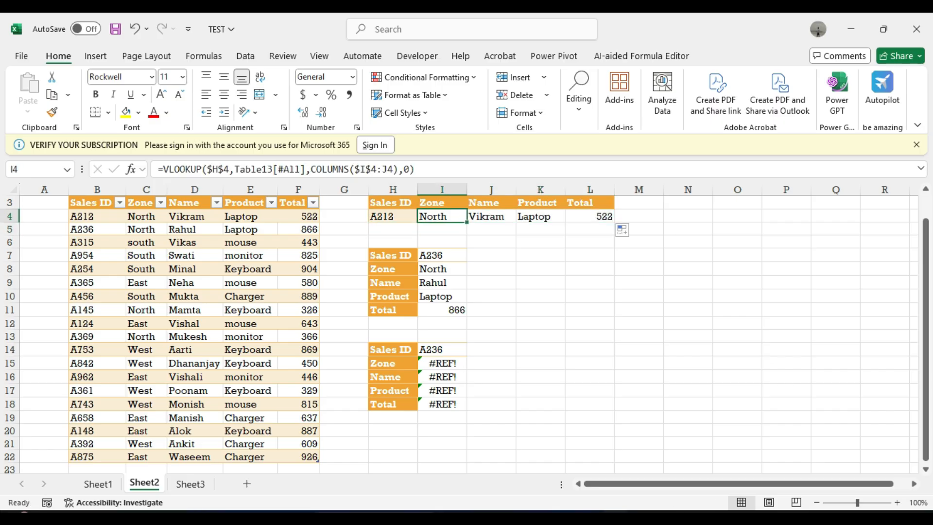
{"action": "left_click", "coordinate": [362, 169]}
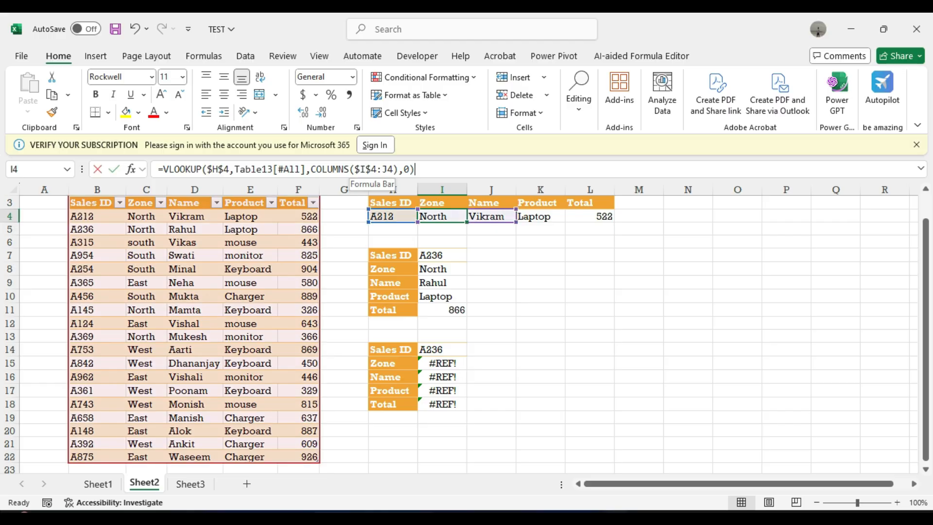
{"action": "left_click_drag", "start_coordinate": [354, 169], "coordinate": [371, 169]}
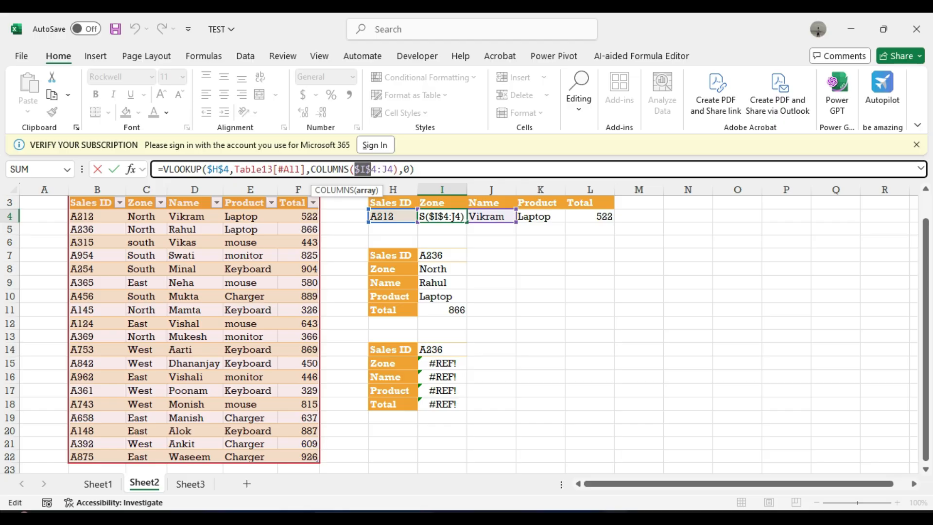
{"action": "left_click", "coordinate": [442, 242]}
{"action": "key", "text": "Escape"}
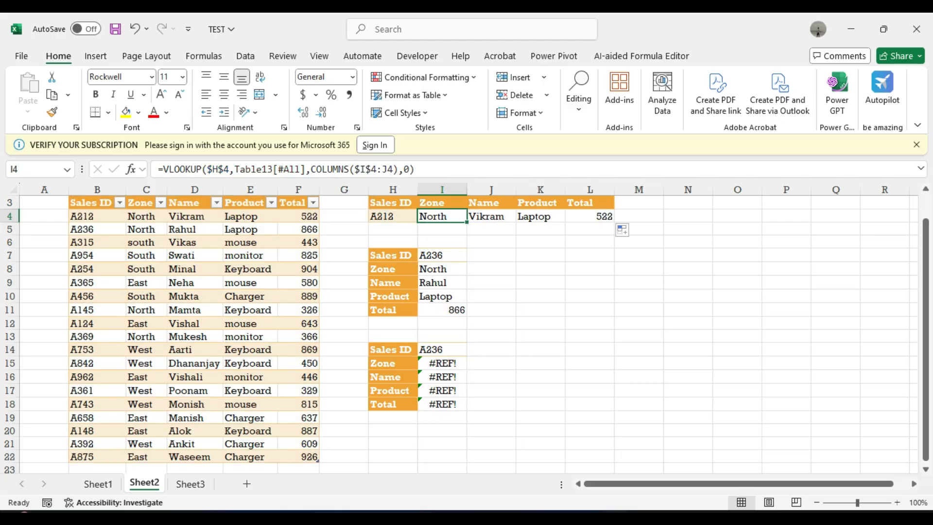
- Compare the filled formulas in I4 through L4 to see how the COLUMNS range expands
{"action": "key", "text": "Right"}
{"action": "key", "text": "Right"}
{"action": "key", "text": "Left"}
{"action": "key", "text": "Left"}
{"action": "key", "text": "Right"}
{"action": "key", "text": "Right"}
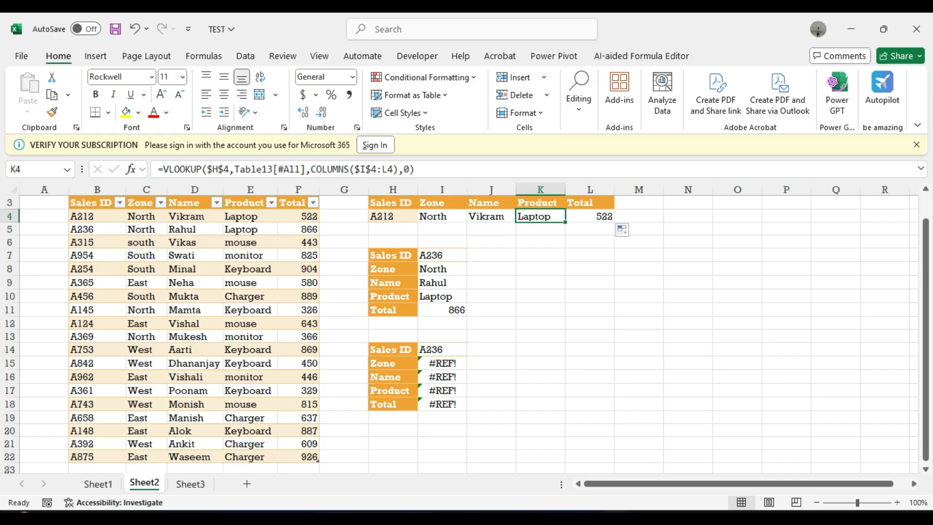
{"action": "key", "text": "Left"}
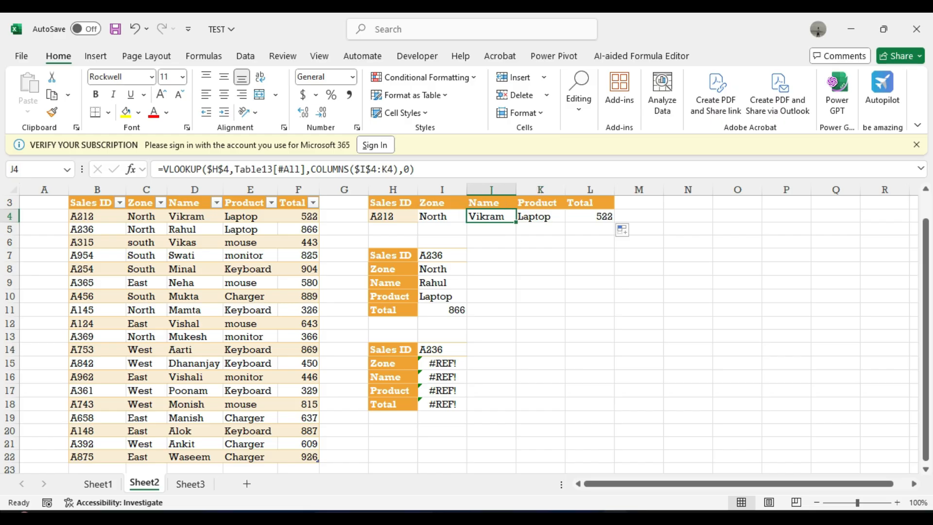
{"action": "key", "text": "Left"}
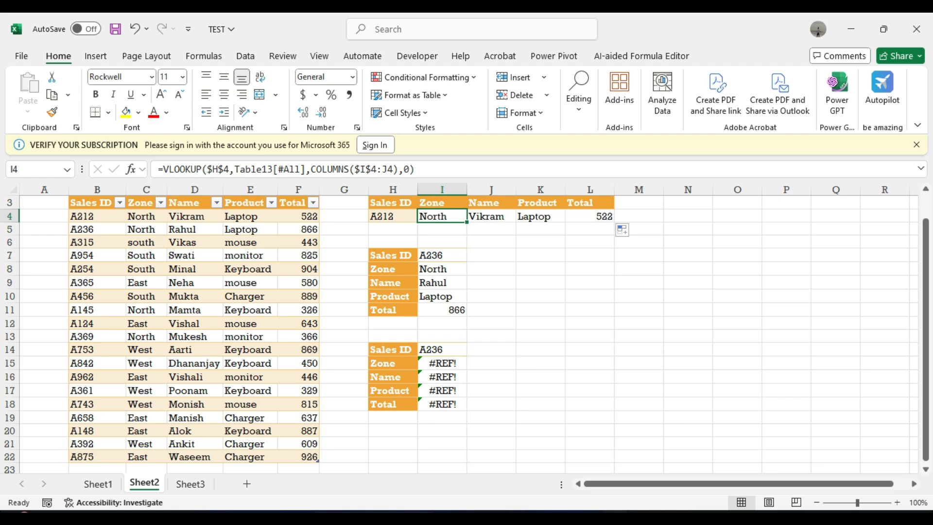
{"action": "key", "text": "Right"}
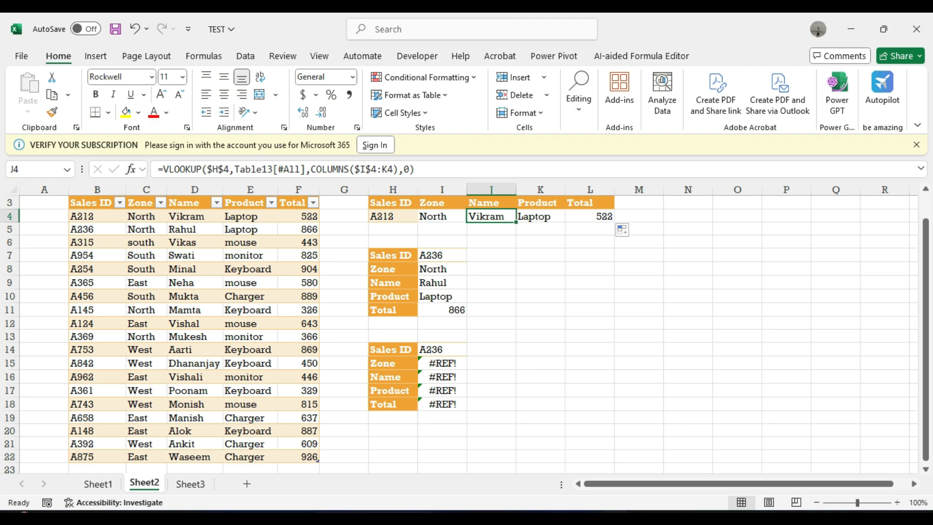
{"action": "key", "text": "Right"}
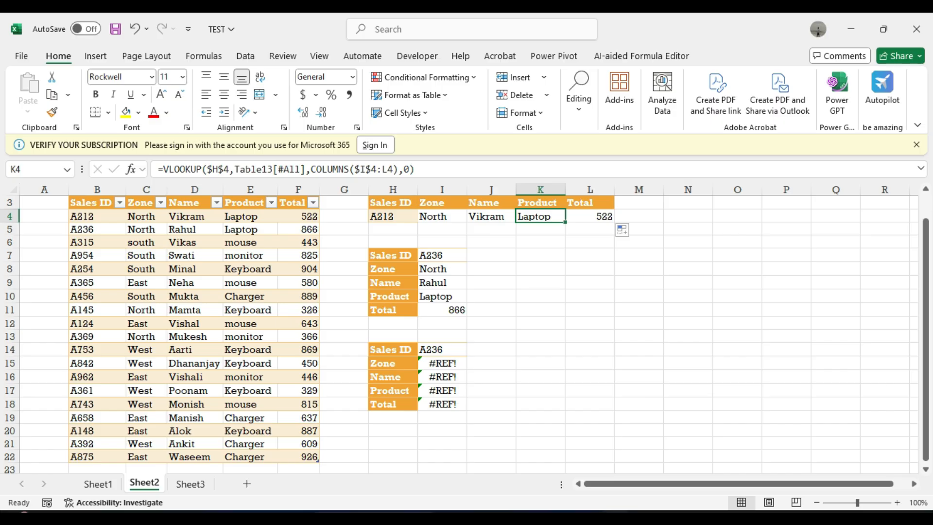
{"action": "key", "text": "Right"}
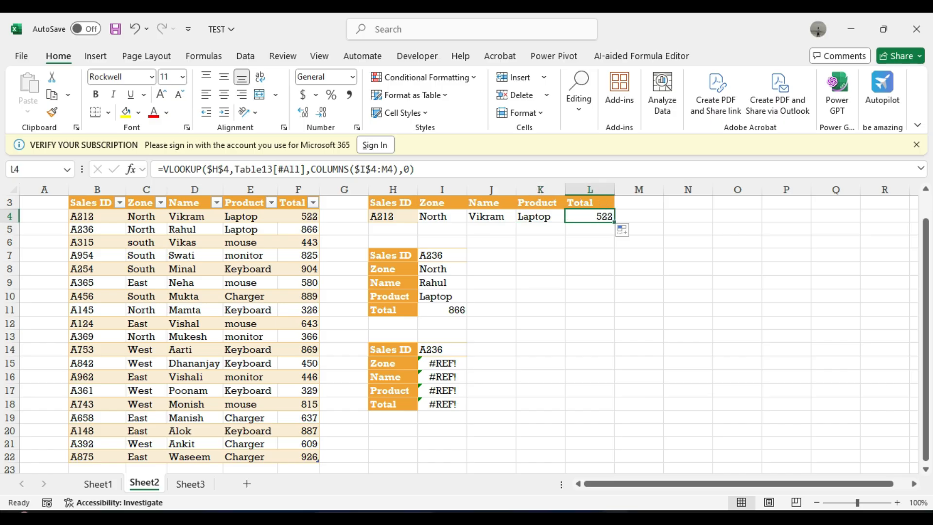
- Recheck the expanding COLUMNS range in the row 4 lookups by returning from L4 to I4 and stepping across again
{"action": "key", "text": "Left"}
{"action": "key", "text": "Left"}
{"action": "key", "text": "Left"}
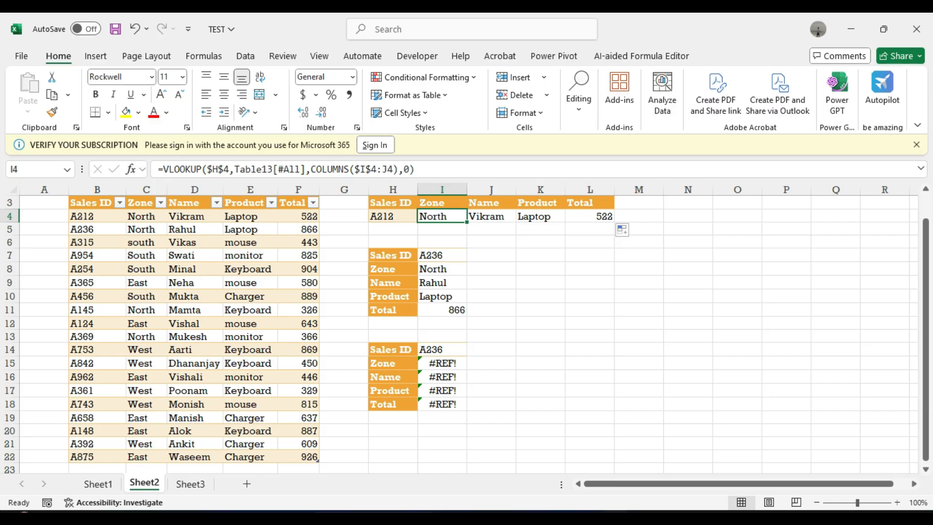
{"action": "key", "text": "Right"}
{"action": "key", "text": "Right"}
{"action": "key", "text": "Right"}
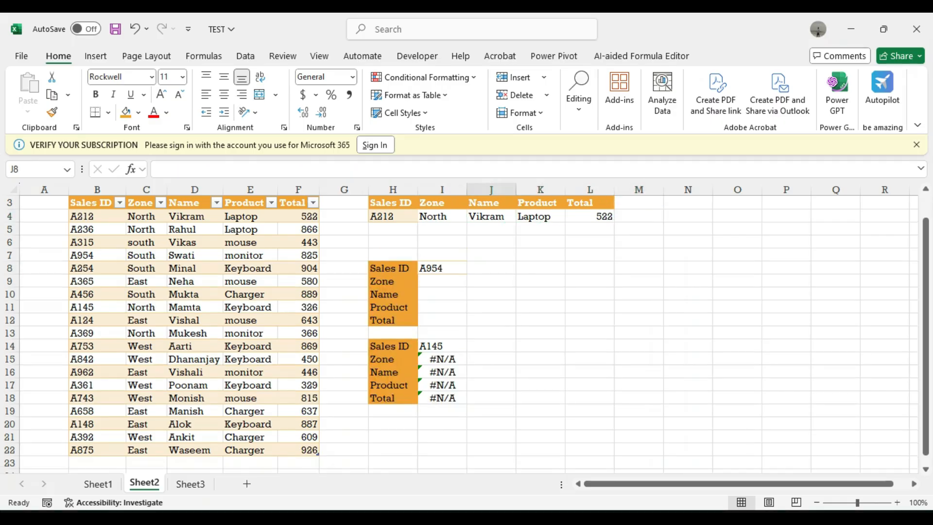
- Start a VLOOKUP in I9 with the locked lookup value $I$8 and the whole sales table, Table13[#All], as table array
{"action": "key", "text": "Down"}
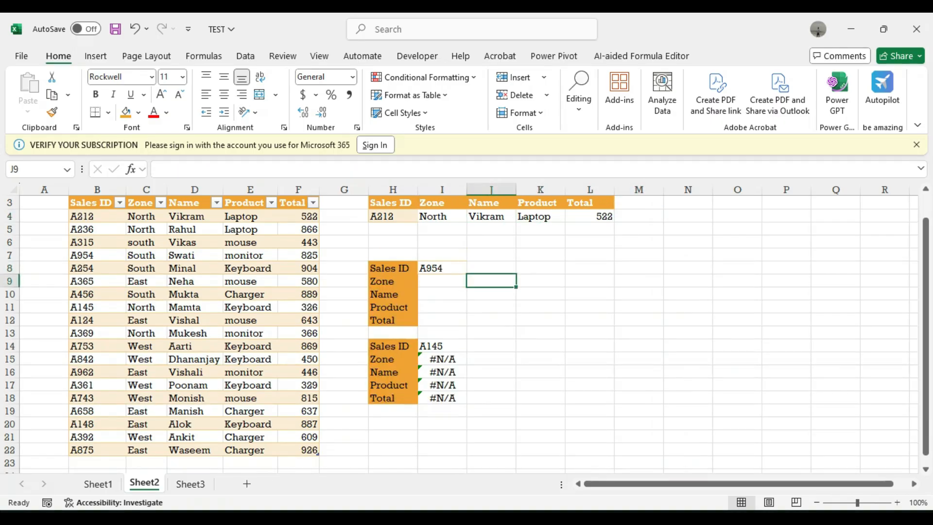
{"action": "key", "text": "Up"}
{"action": "key", "text": "Down"}
{"action": "key", "text": "Left"}
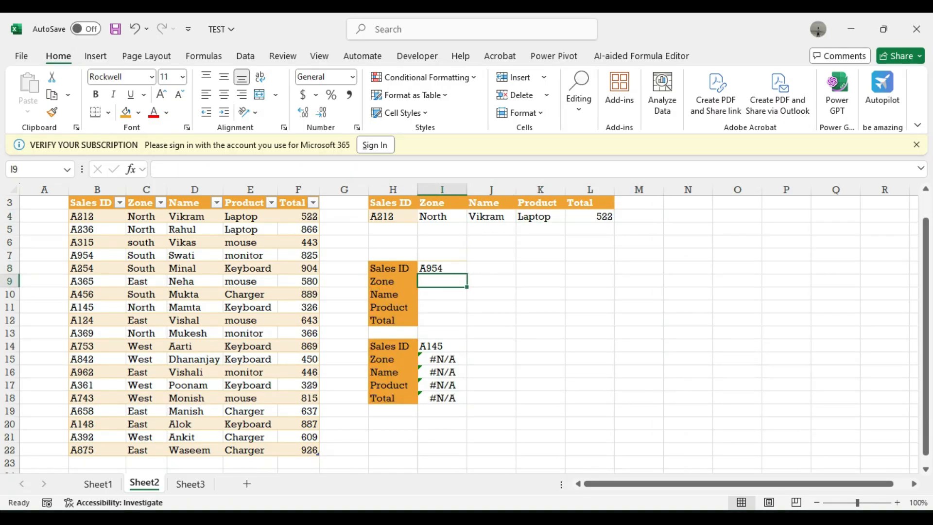
{"action": "type", "text": "=v"}
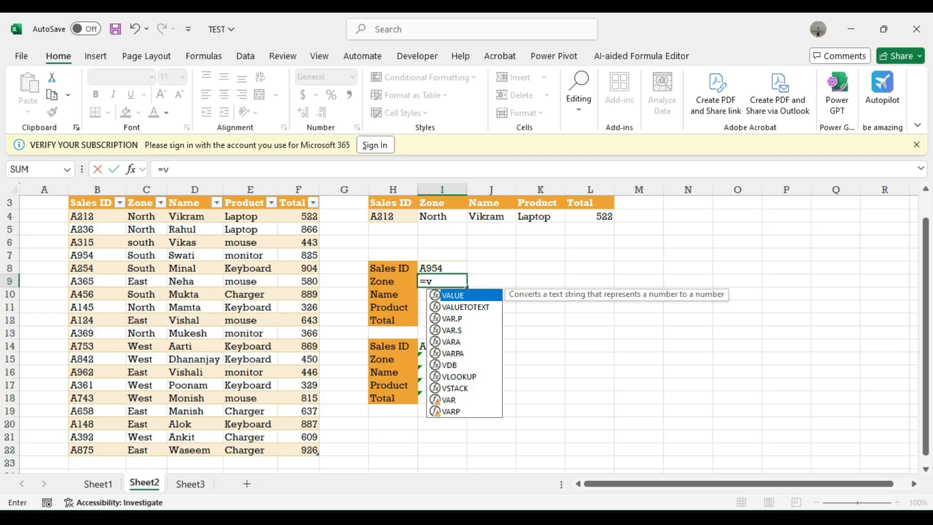
{"action": "type", "text": "lo"}
{"action": "key", "text": "Tab"}
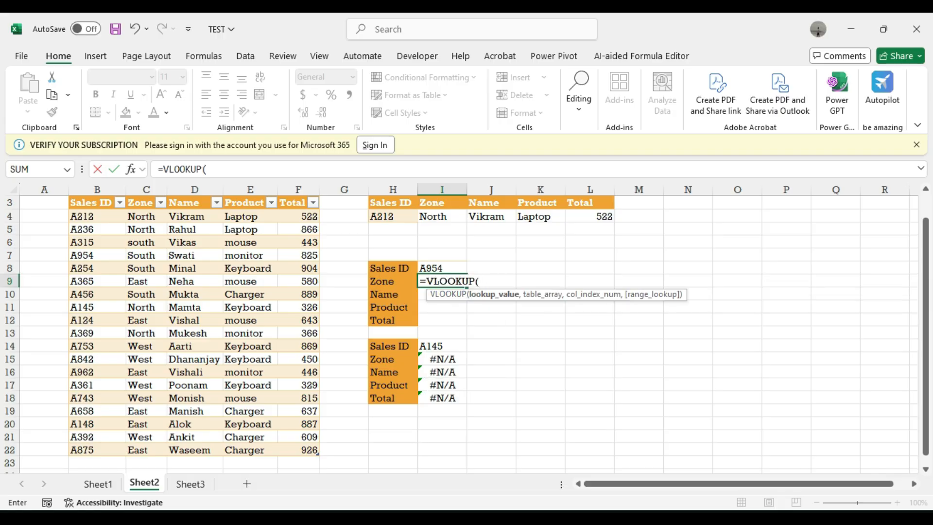
{"action": "key", "text": "Up"}
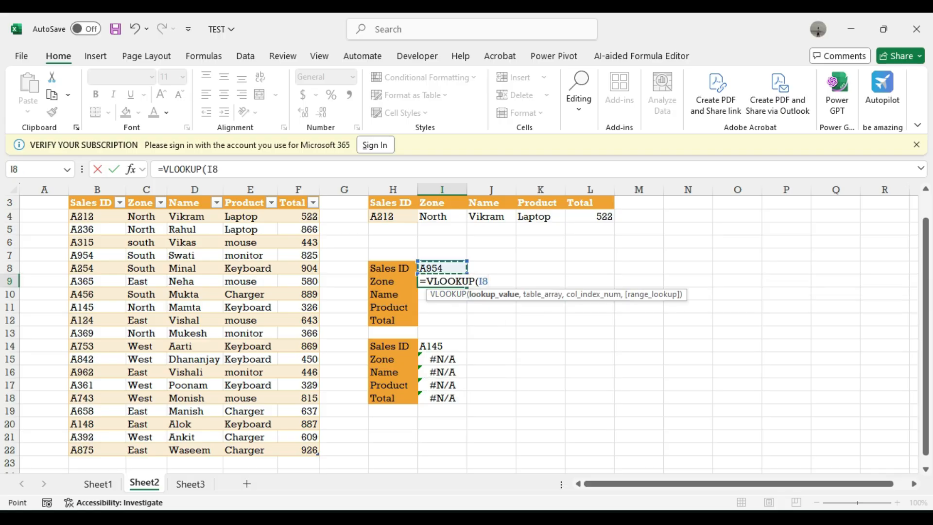
{"action": "key", "text": "F4"}
{"action": "type", "text": ","}
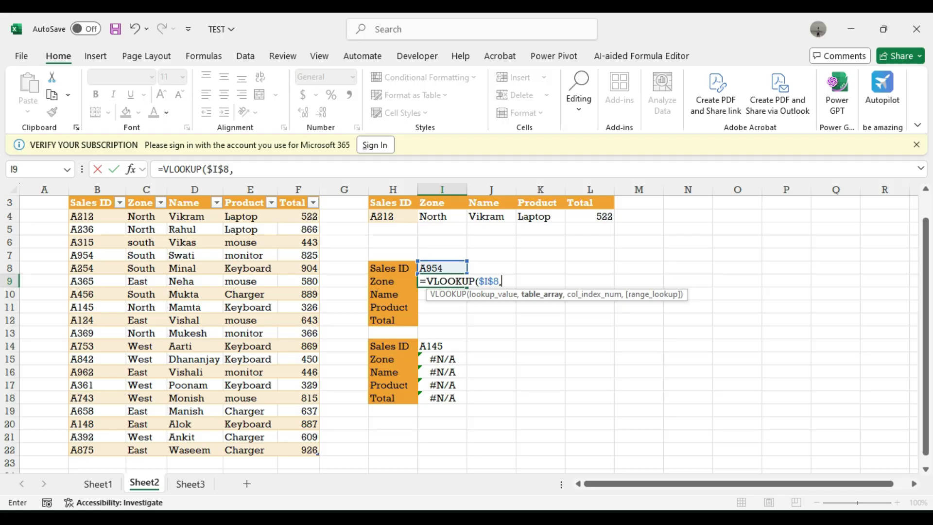
{"action": "left_click_drag", "start_coordinate": [97, 202], "coordinate": [302, 449]}
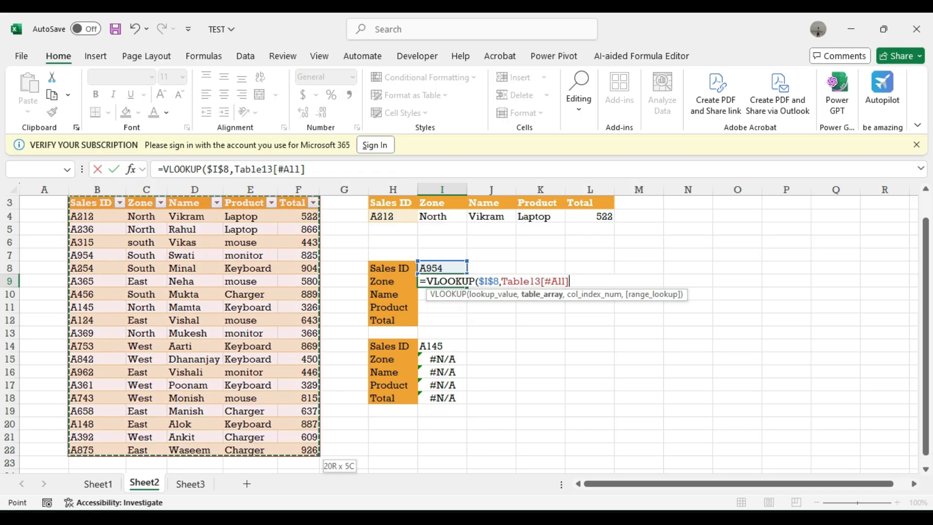
{"action": "type", "text": ","}
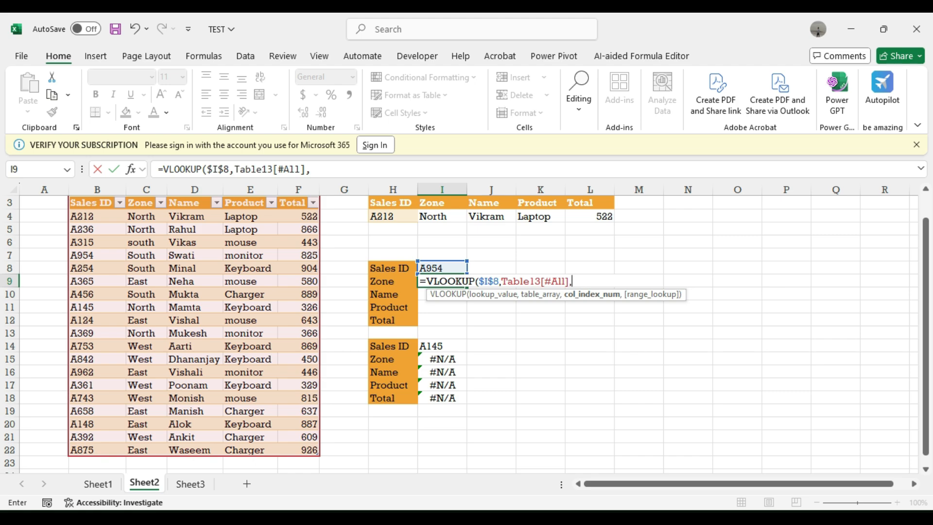
- Use the ROWS function over the range I9:I10 as the column index of the I9 lookup
{"action": "type", "text": "row"}
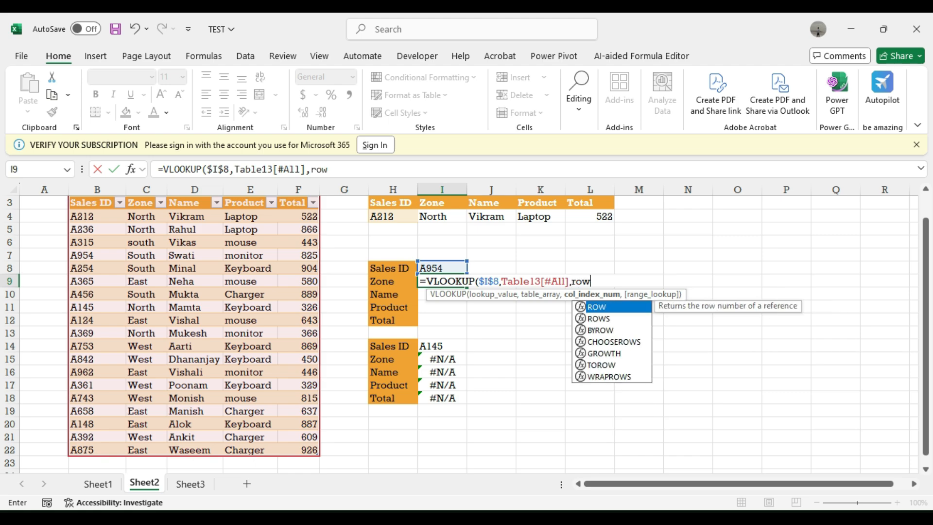
{"action": "type", "text": "s"}
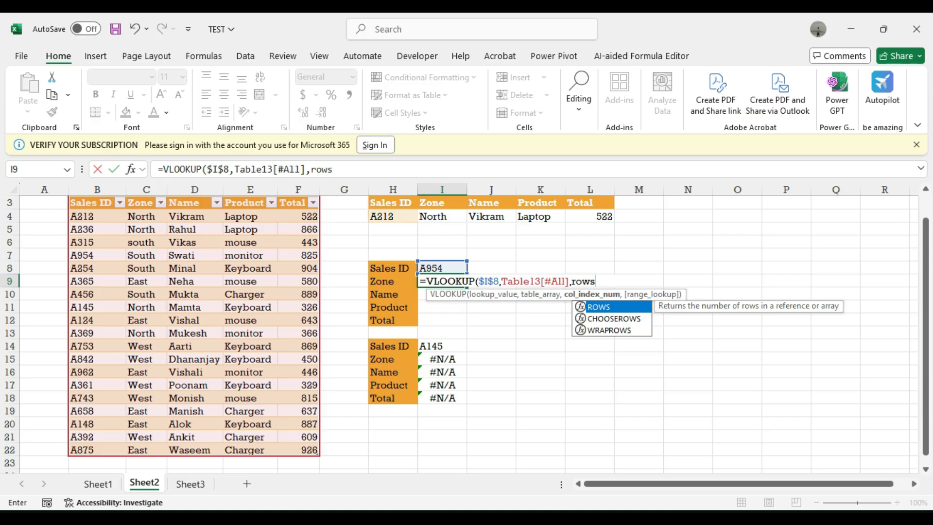
{"action": "key", "text": "Tab"}
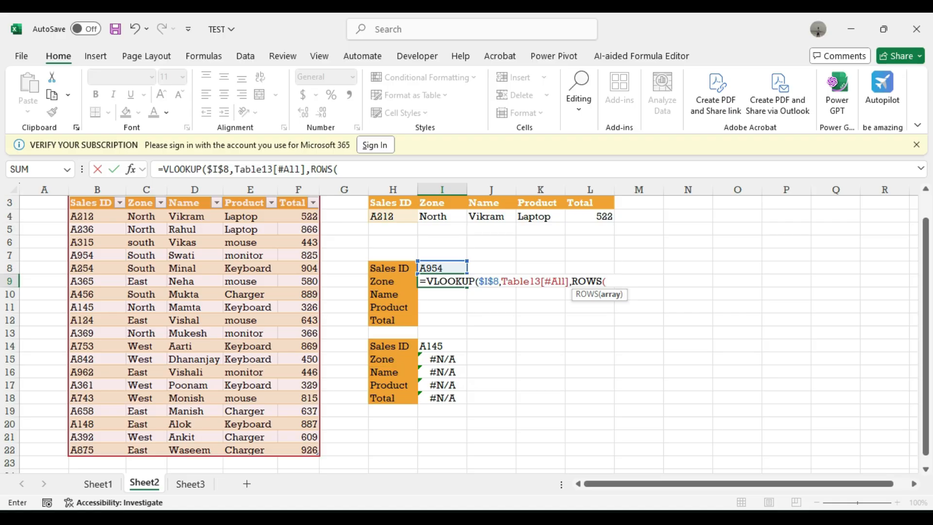
{"action": "key", "text": "Down"}
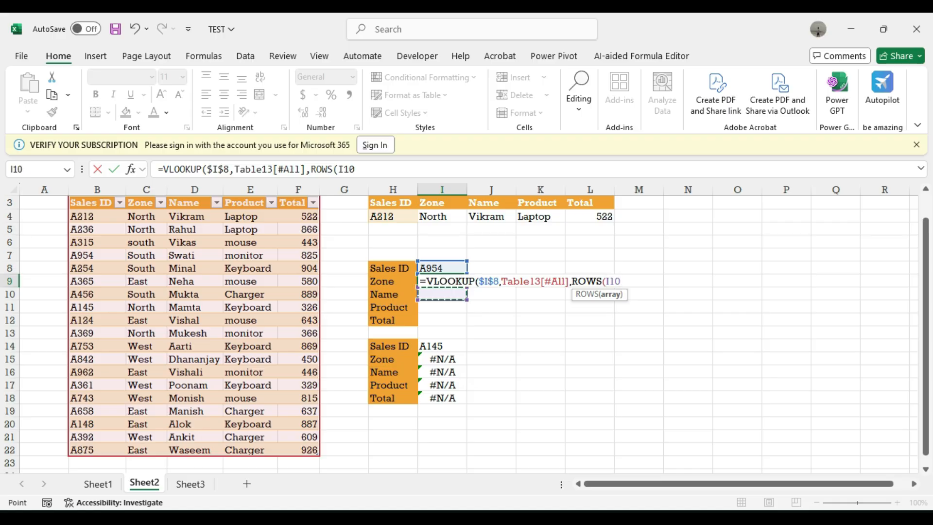
{"action": "key", "text": "shift+Up"}
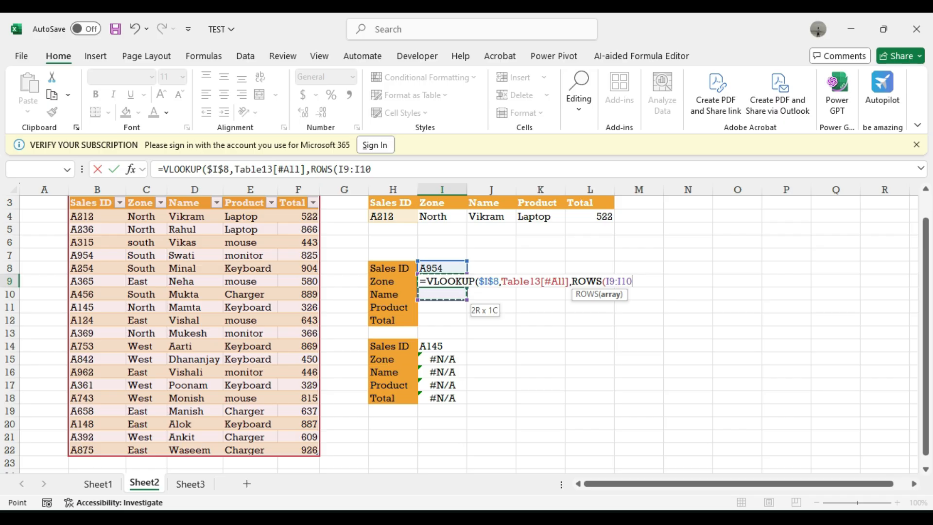
- Lock the start of the ROWS range as $I$9, leaving the end reference I10 relative
{"action": "left_click", "coordinate": [315, 169]}
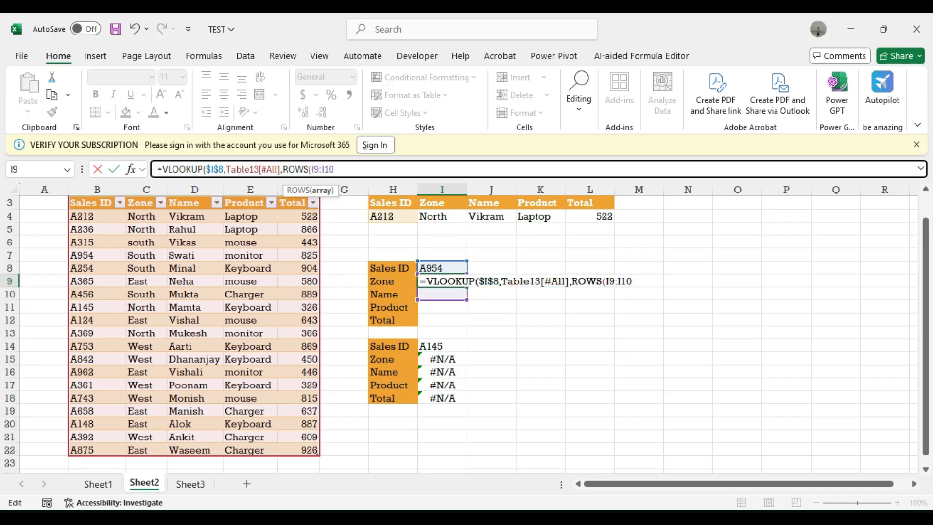
{"action": "double_click", "coordinate": [319, 169]}
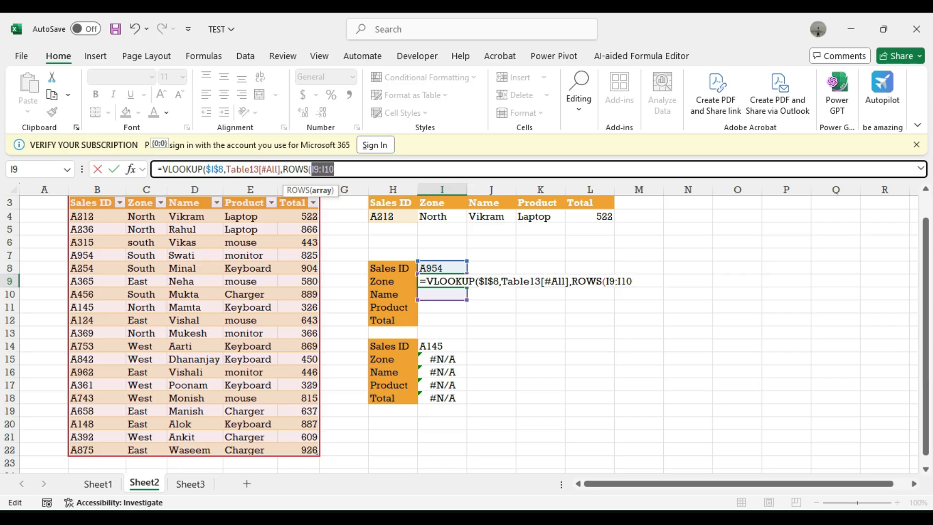
{"action": "left_click", "coordinate": [319, 169]}
{"action": "key", "text": "shift+Left"}
{"action": "key", "text": "shift+Left"}
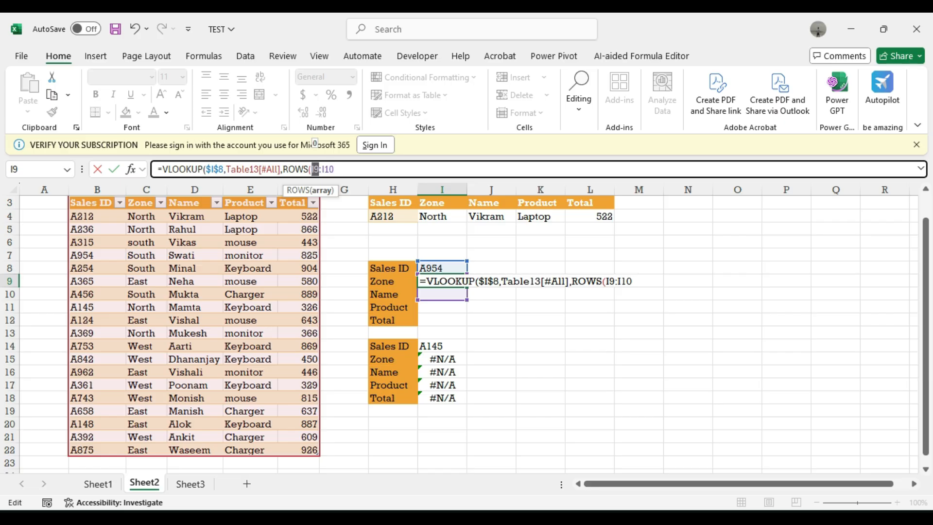
{"action": "key", "text": "F4"}
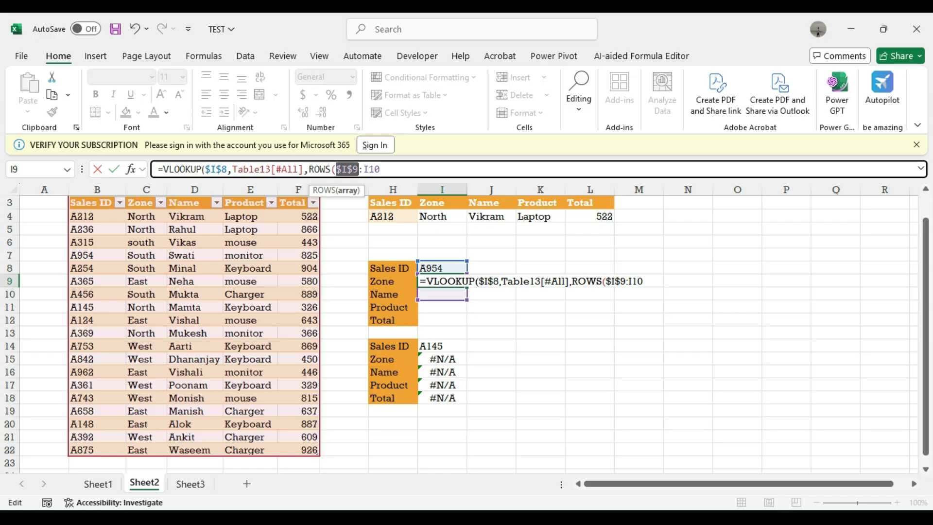
{"action": "key", "text": "Right"}
{"action": "key", "text": "Right"}
{"action": "key", "text": "Right"}
{"action": "key", "text": "Right"}
{"action": "key", "text": "Right"}
{"action": "left_click_drag", "start_coordinate": [352, 169], "coordinate": [335, 169]}
- Close the ROWS argument, set the match type to 0 and enter the I9 formula
{"action": "left_click", "coordinate": [380, 169]}
{"action": "type", "text": ")"}
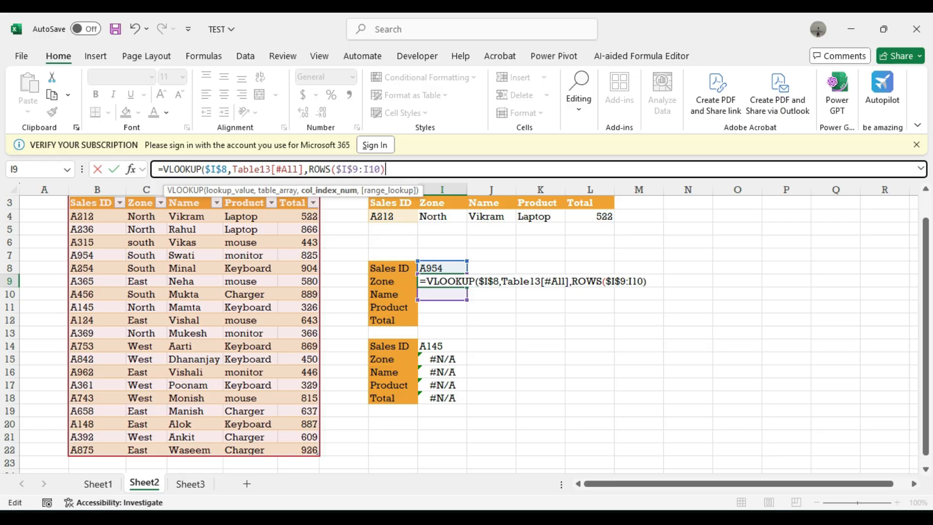
{"action": "type", "text": ","}
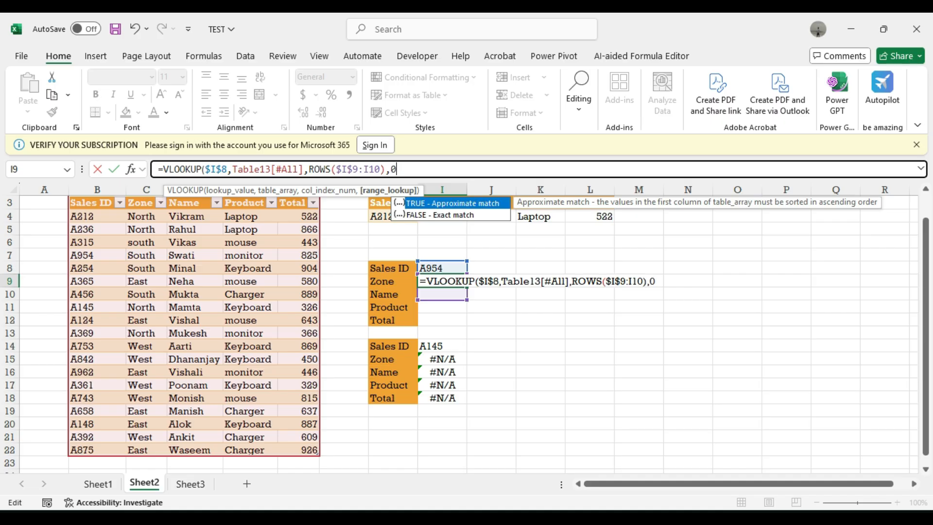
{"action": "type", "text": "0)"}
{"action": "key", "text": "Return"}
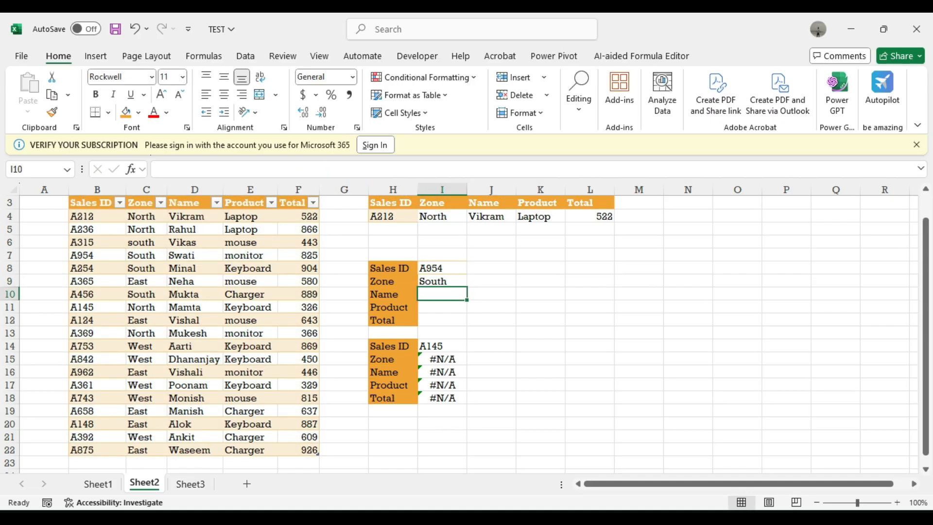
- Fill the VLOOKUP formula from cell I9 down to I12
{"action": "left_click", "coordinate": [442, 282]}
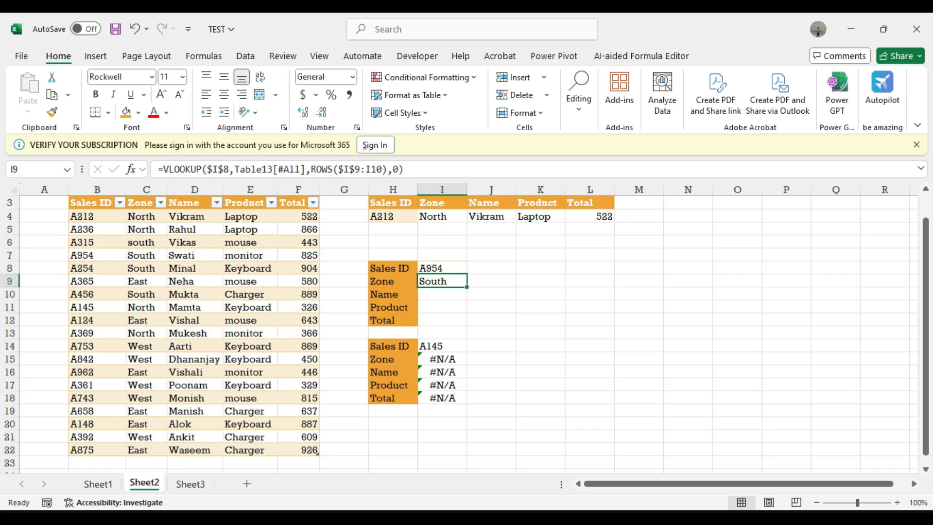
{"action": "key", "text": "shift+Down"}
{"action": "key", "text": "shift+Down"}
{"action": "key", "text": "shift+Down"}
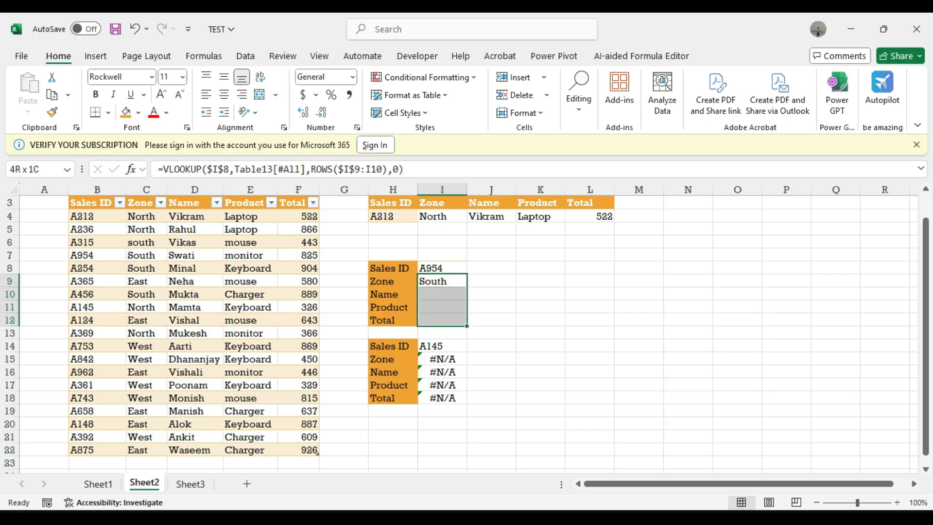
{"action": "key", "text": "ctrl+d"}
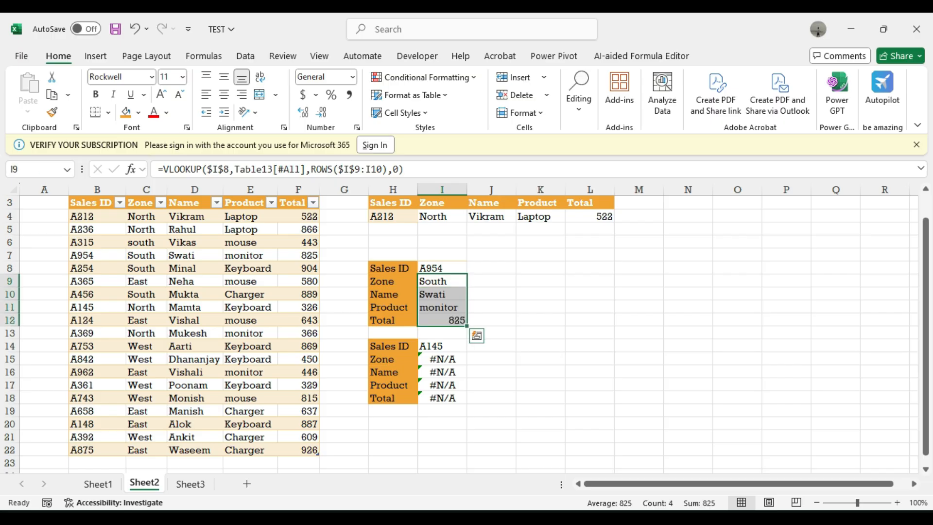
- Compare the vertical lookup results in I9:I12 with the matching record in row 7 of the source table
{"action": "key", "text": "Down"}
{"action": "key", "text": "Up"}
{"action": "key", "text": "Up"}
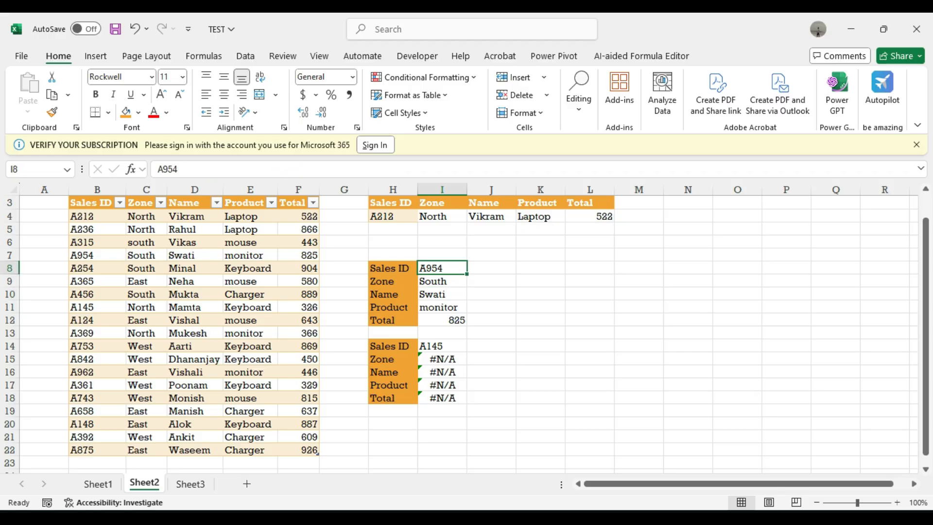
{"action": "left_click", "coordinate": [97, 255]}
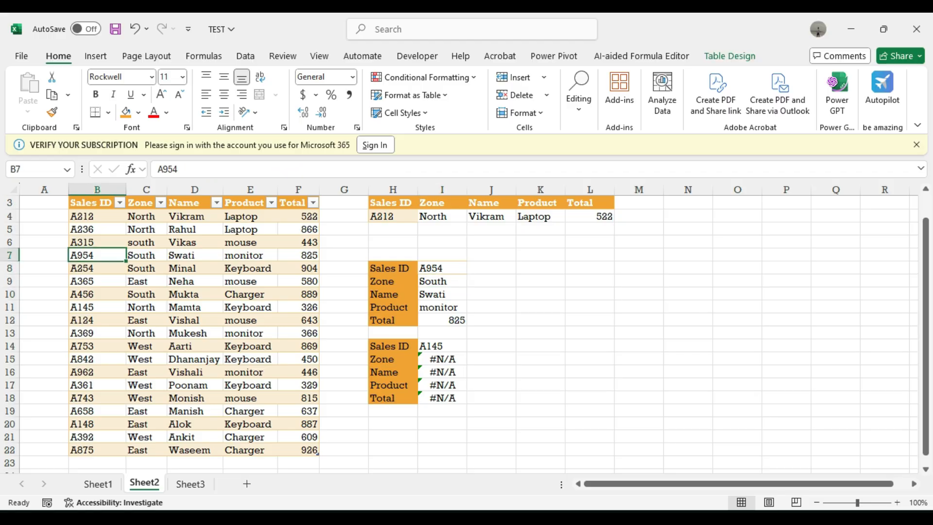
{"action": "key", "text": "Right"}
{"action": "key", "text": "Right"}
{"action": "key", "text": "Right"}
{"action": "key", "text": "Right"}
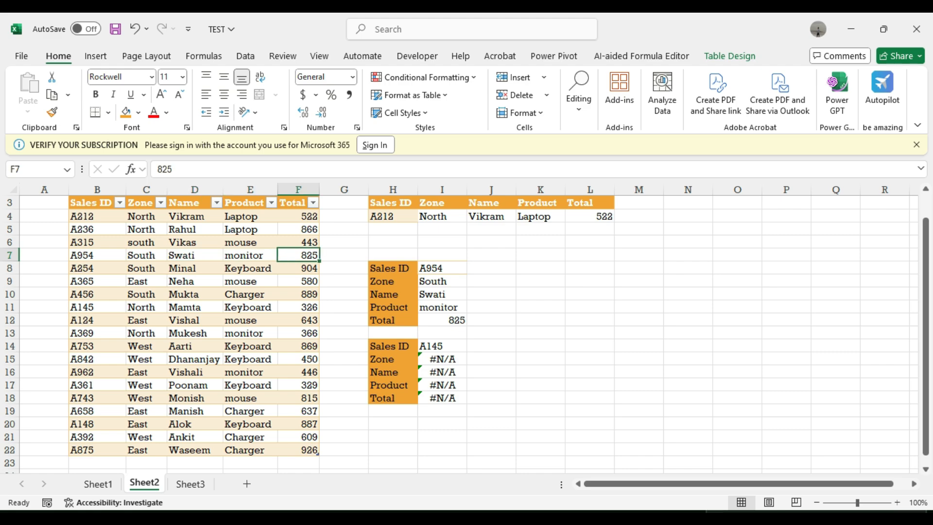
{"action": "key", "text": "Right"}
{"action": "key", "text": "Right"}
{"action": "key", "text": "Down"}
{"action": "key", "text": "Down"}
{"action": "key", "text": "Right"}
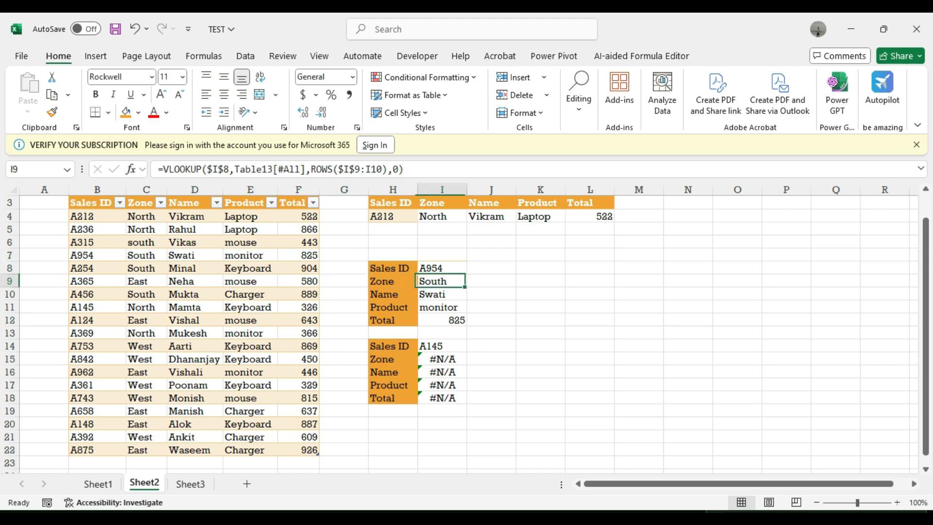
- Move the vertical lookup block H8:I12 to L15:M19 to test the ROWS formulas in a new location
{"action": "key", "text": "Up"}
{"action": "key", "text": "Left"}
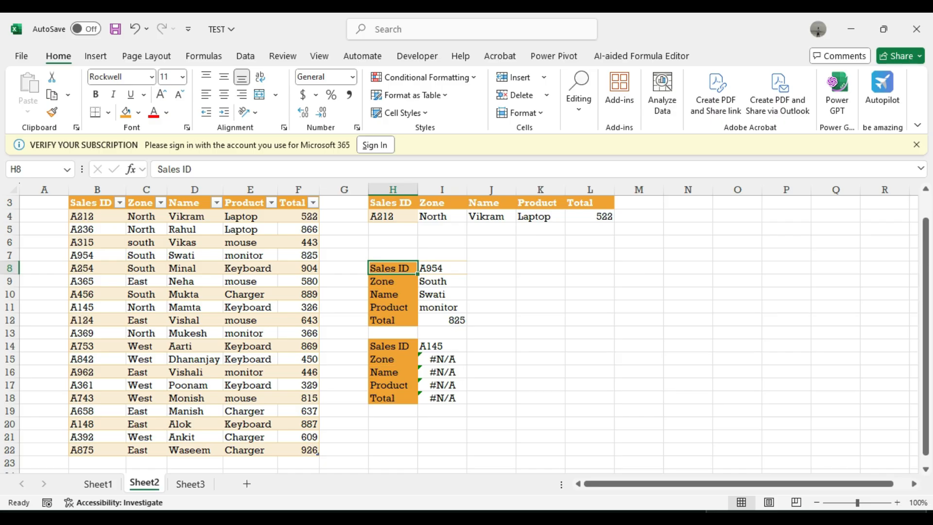
{"action": "key", "text": "shift+Right"}
{"action": "key", "text": "ctrl+shift+Down"}
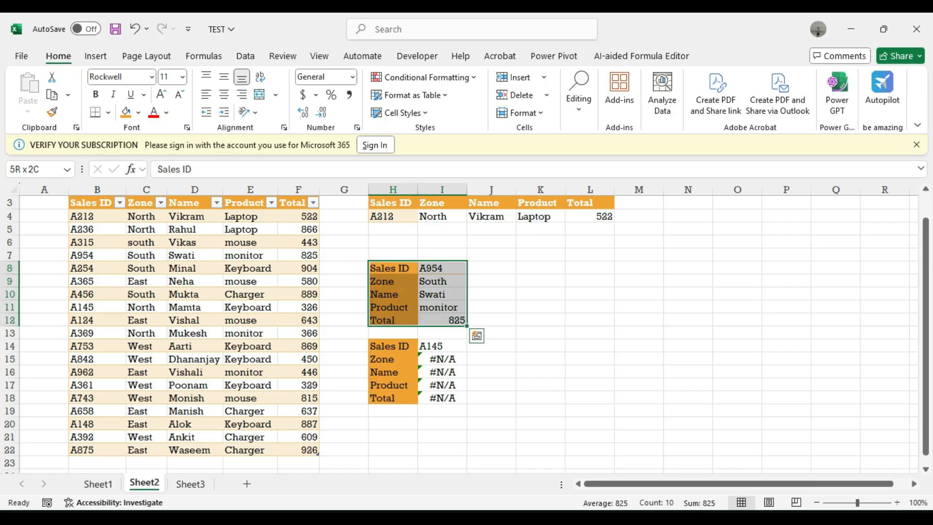
{"action": "left_click_drag", "start_coordinate": [451, 326], "coordinate": [616, 417]}
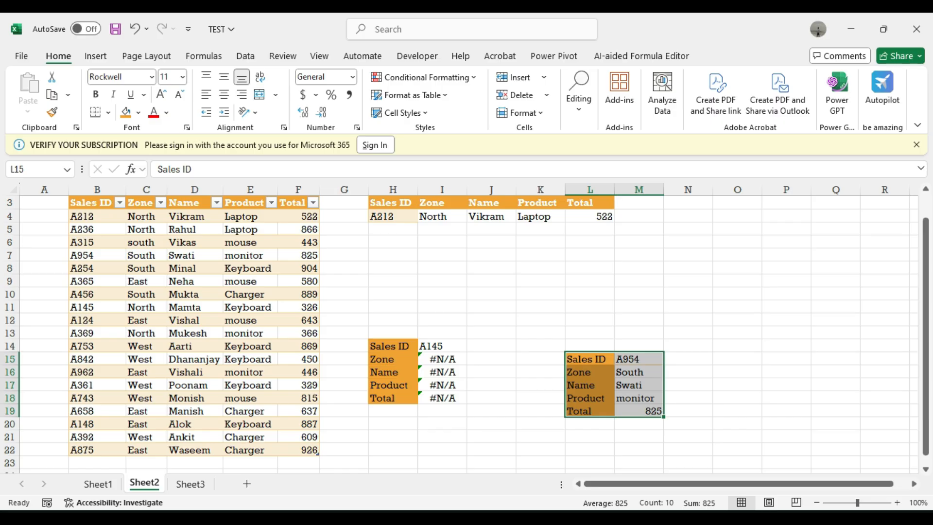
- Move the horizontal lookup block H3:L4 to L3:P4 and clear its formulas in M4:P4
{"action": "scroll", "coordinate": [467, 331], "scroll_direction": "up", "scroll_amount": 1}
{"action": "left_click_drag", "start_coordinate": [394, 215], "coordinate": [672, 287]}
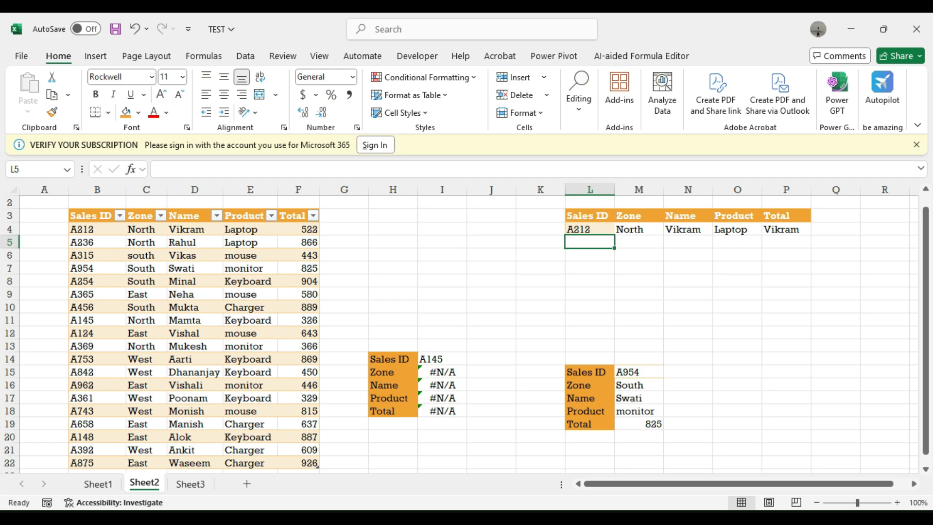
{"action": "left_click", "coordinate": [638, 254]}
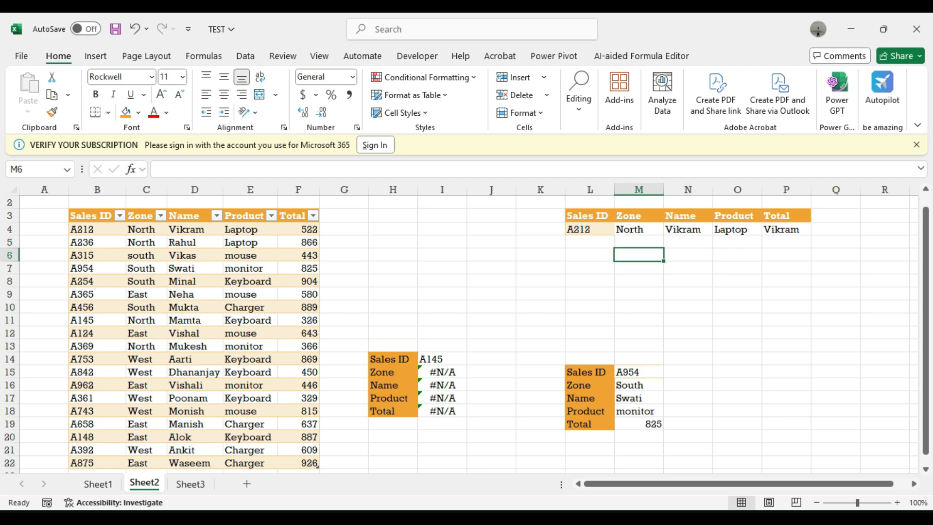
{"action": "left_click_drag", "start_coordinate": [638, 229], "coordinate": [786, 229]}
{"action": "key", "text": "Delete"}
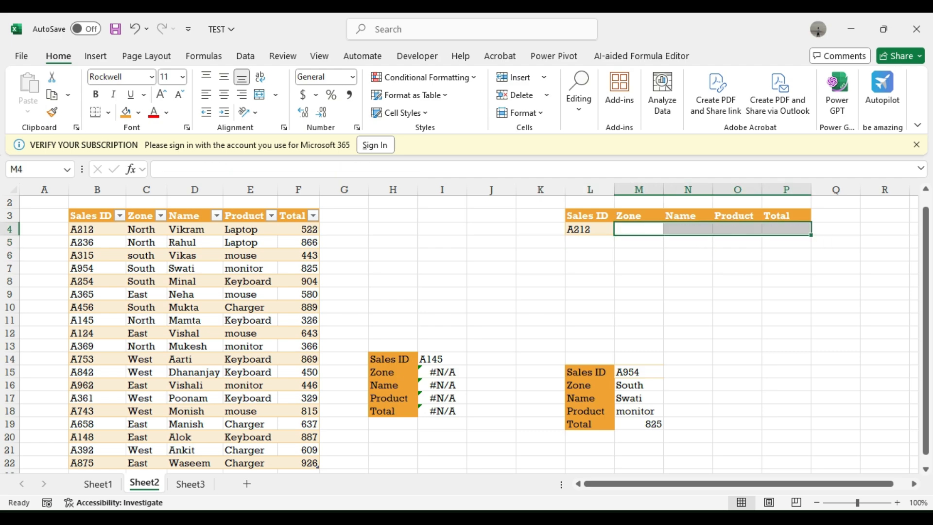
{"action": "left_click", "coordinate": [589, 229]}
{"action": "left_click", "coordinate": [589, 242]}
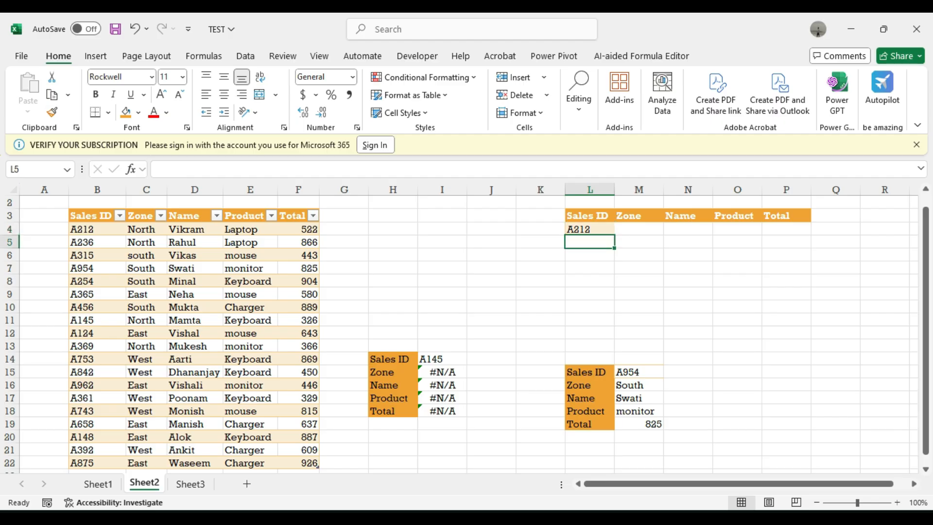
{"action": "left_click", "coordinate": [639, 255]}
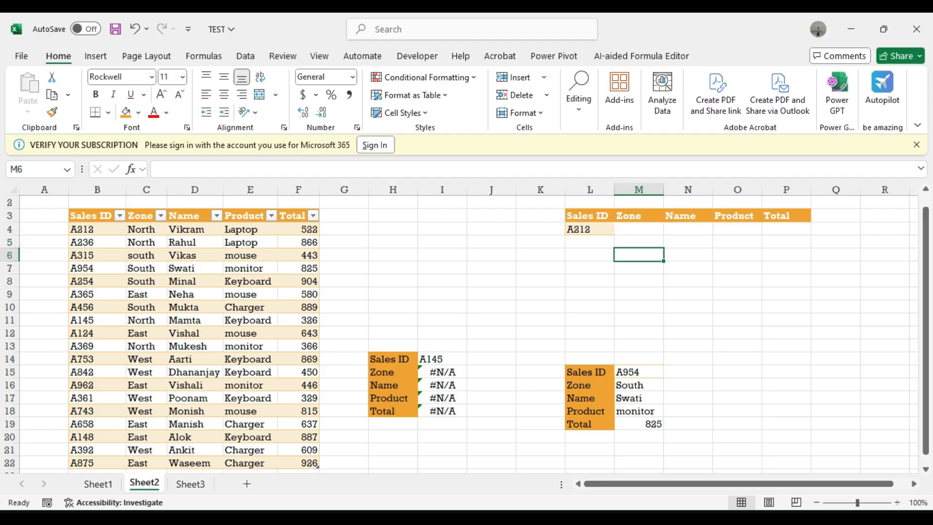
{"action": "type", "text": "="}
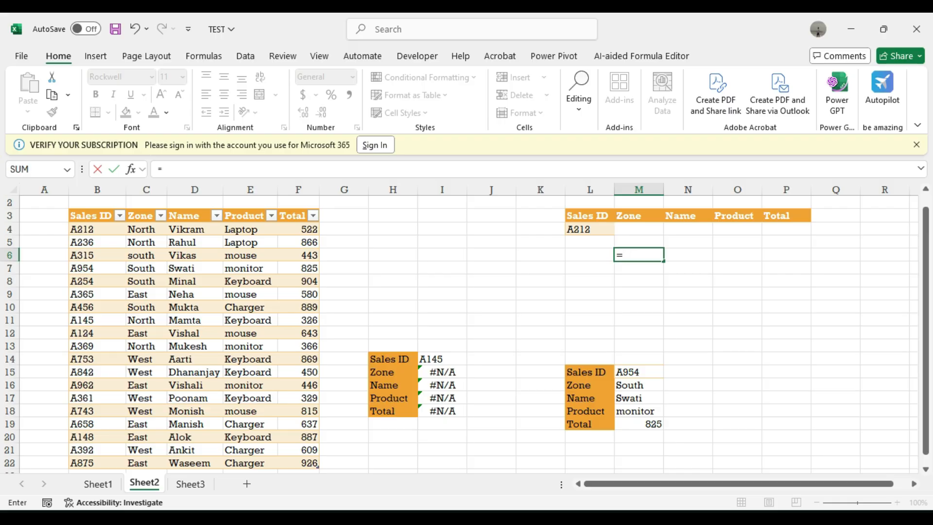
{"action": "type", "text": "match"}
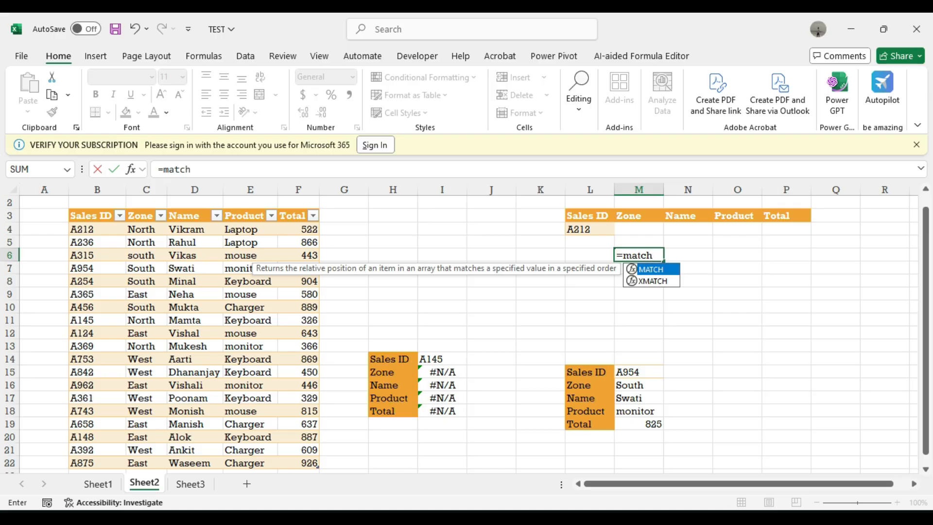
{"action": "key", "text": "Escape"}
{"action": "key", "text": "BackSpace"}
{"action": "key", "text": "BackSpace"}
{"action": "key", "text": "BackSpace"}
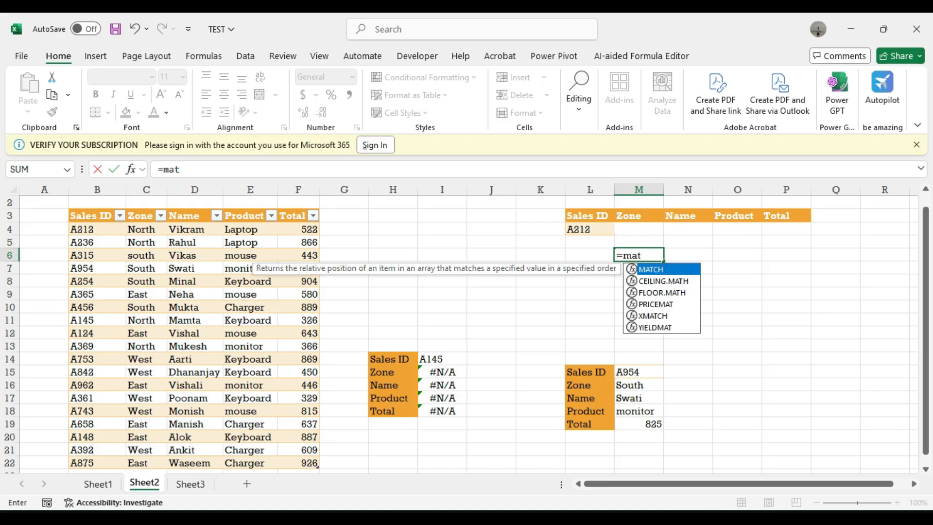
{"action": "key", "text": "Escape"}
- Start a VLOOKUP formula in M4 with the absolute reference $L$4 as its lookup value
{"action": "key", "text": "Up"}
{"action": "key", "text": "Up"}
{"action": "key", "text": "Up"}
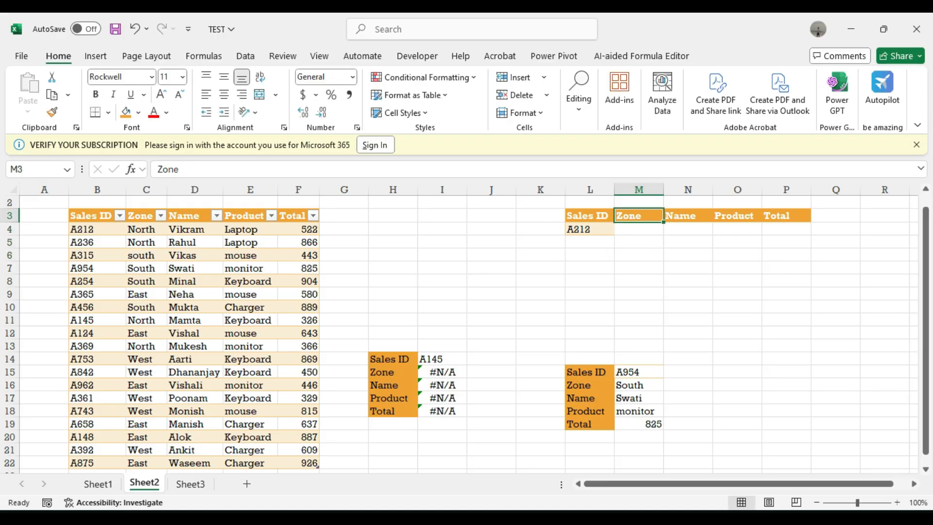
{"action": "key", "text": "Down"}
{"action": "type", "text": "=v"}
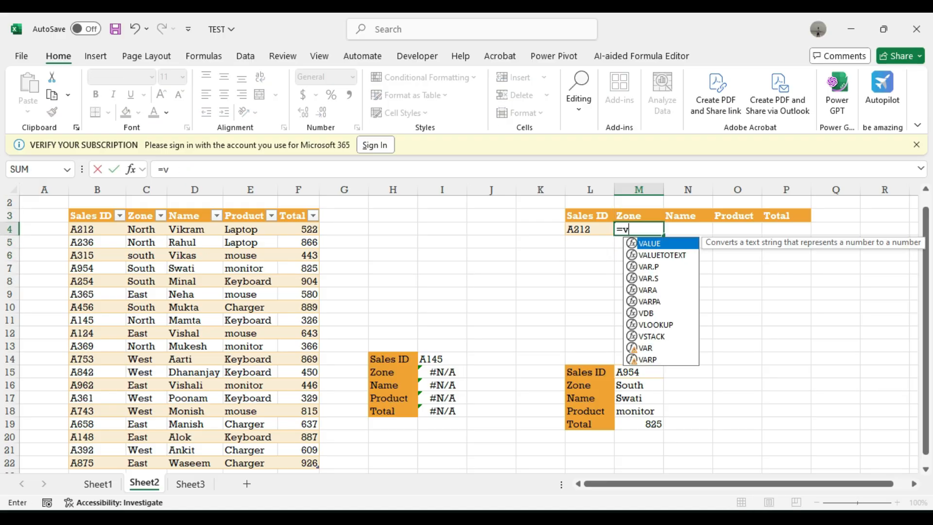
{"action": "type", "text": "lo"}
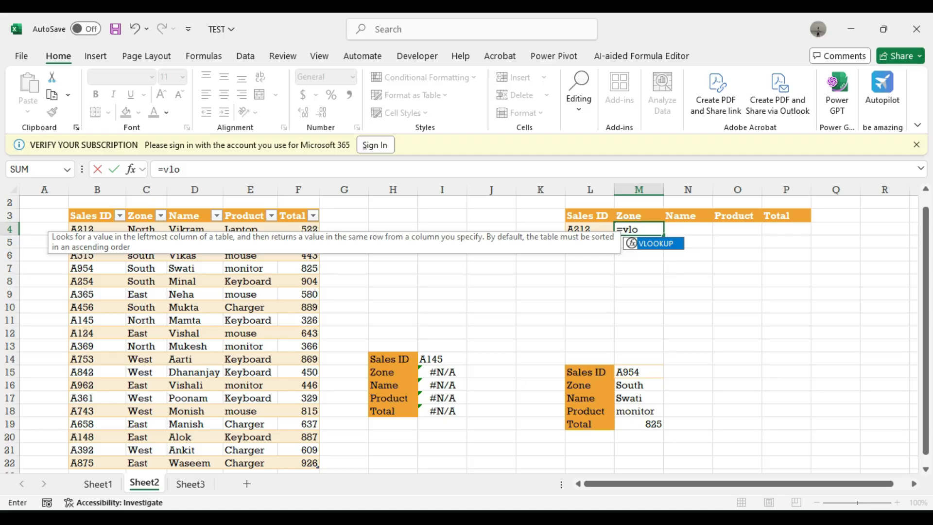
{"action": "key", "text": "Tab"}
{"action": "key", "text": "Left"}
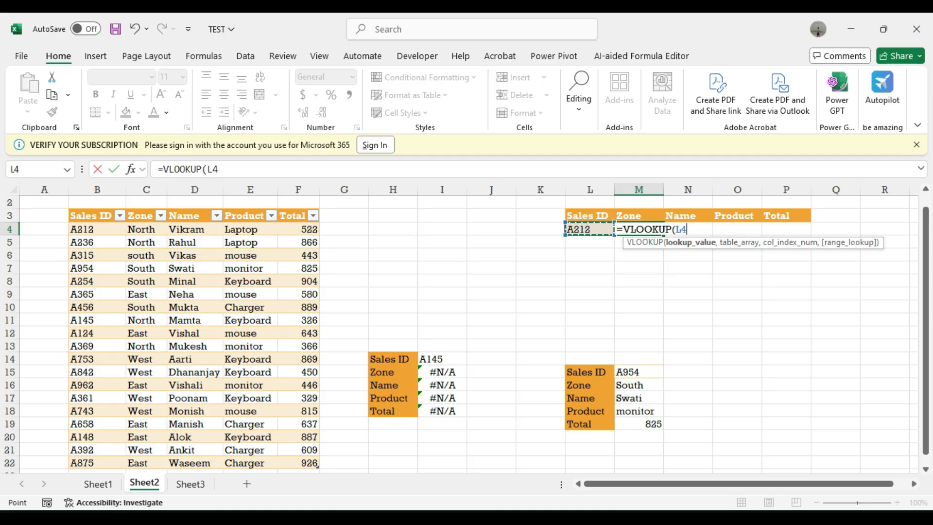
{"action": "key", "text": "F4"}
{"action": "type", "text": ","}
- Set the M4 formula's table array to the whole source table including headers, Table13[#All]
{"action": "left_click", "coordinate": [97, 242]}
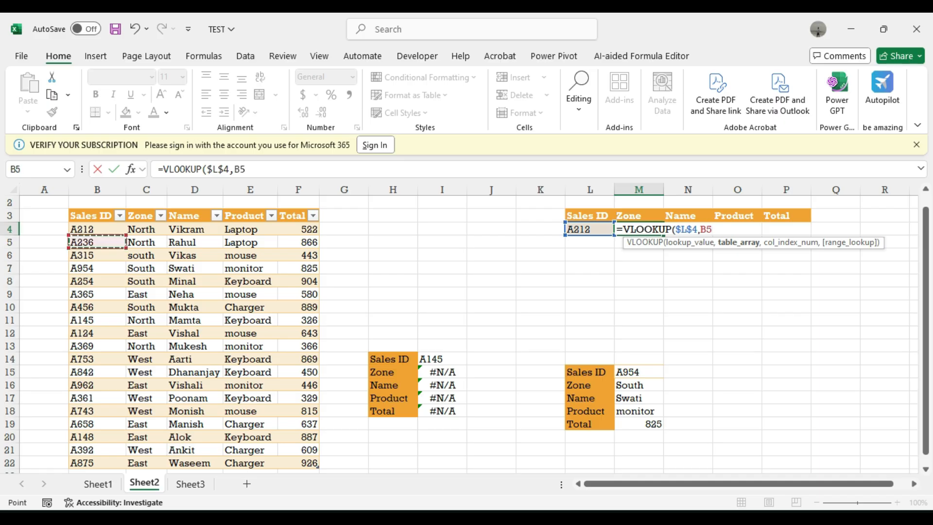
{"action": "key", "text": "Up"}
{"action": "key", "text": "Up"}
{"action": "key", "text": "ctrl+shift+Down"}
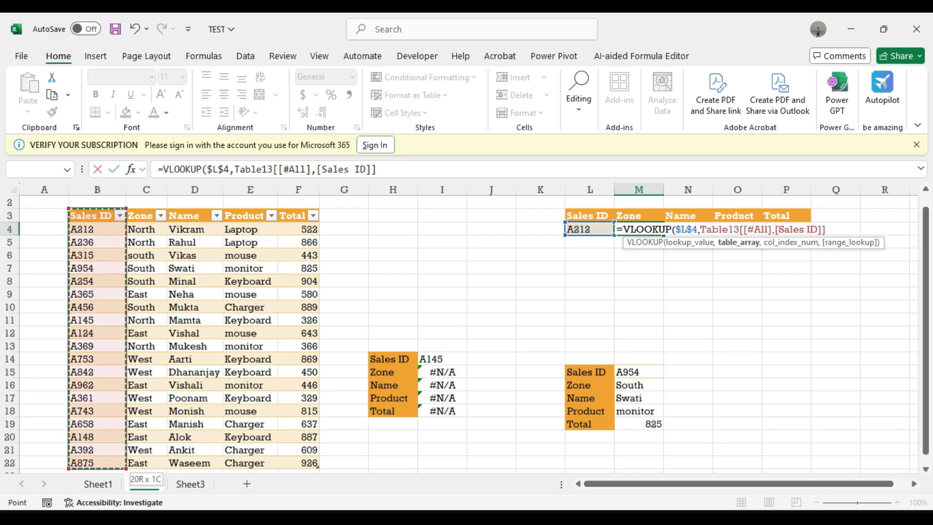
{"action": "key", "text": "ctrl+shift+Right"}
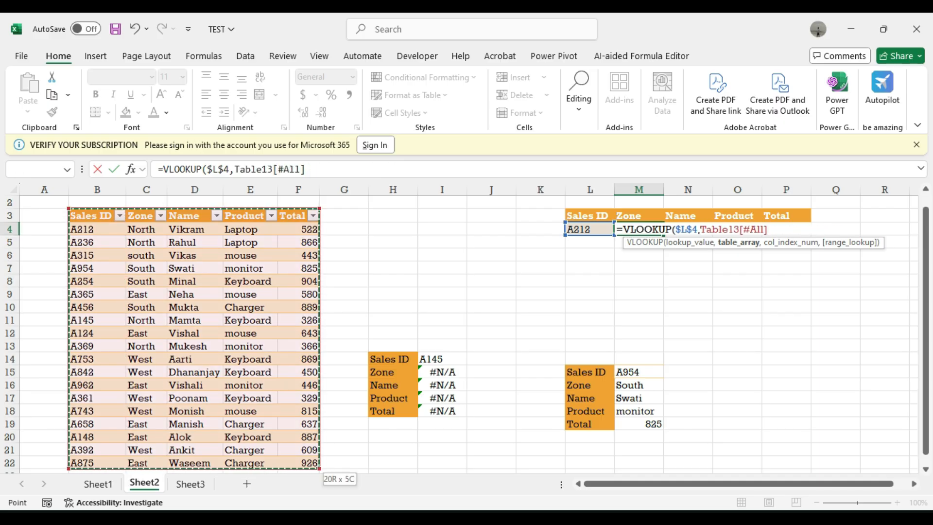
- Supply the column index in M4's VLOOKUP with MATCH(M3,Table13[#Headers],0)
{"action": "type", "text": ",m"}
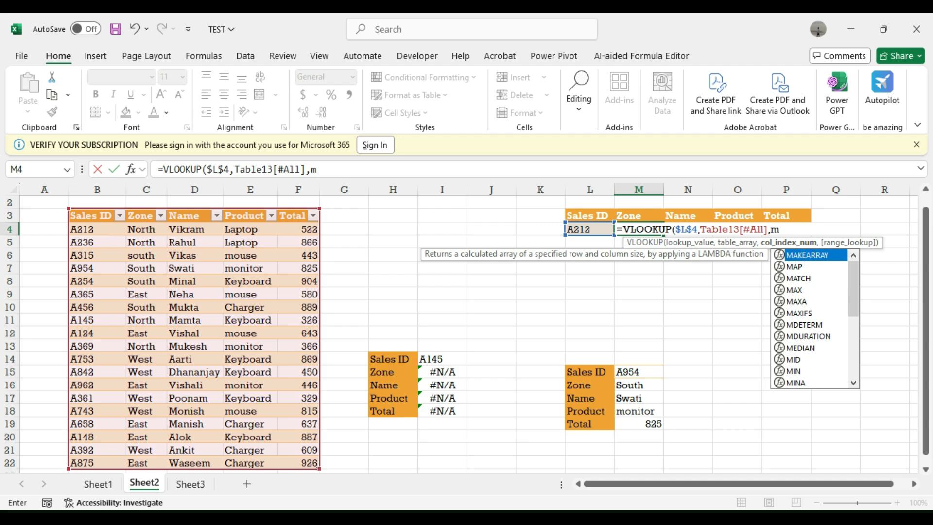
{"action": "type", "text": "at"}
{"action": "key", "text": "Tab"}
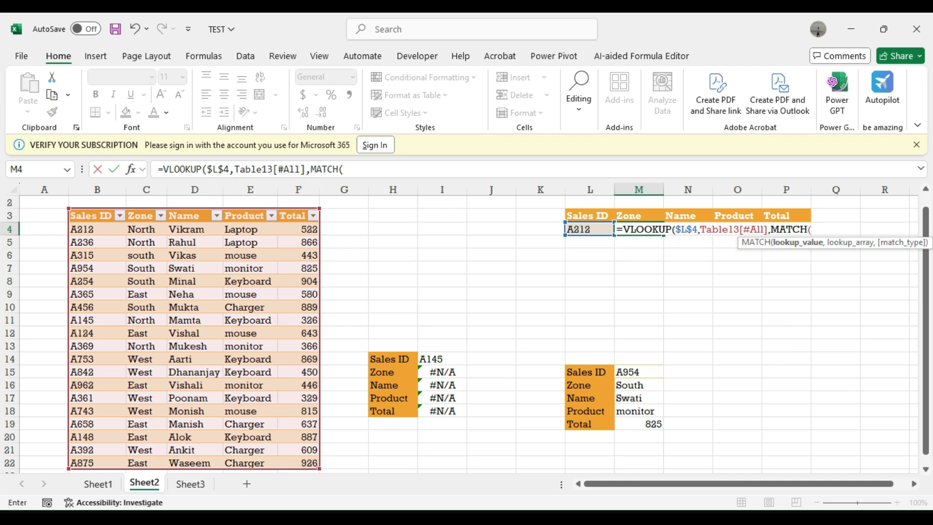
{"action": "key", "text": "Up"}
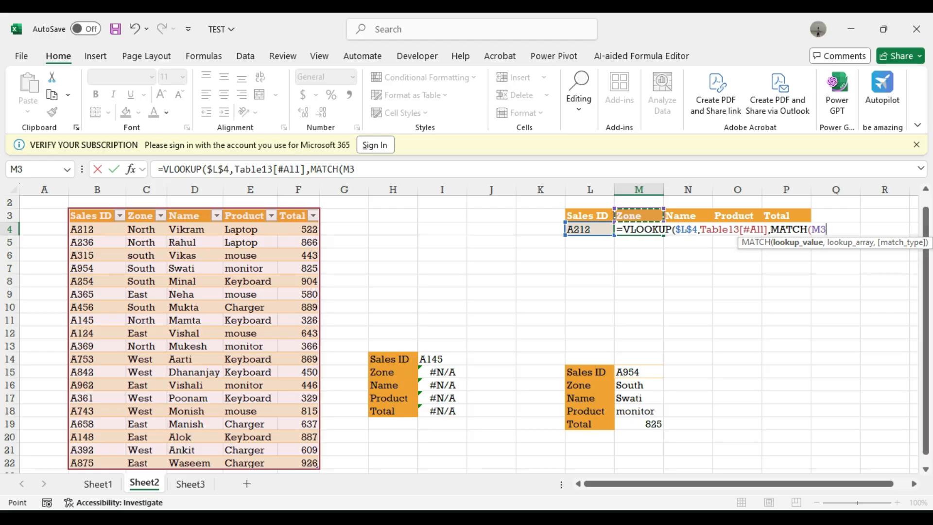
{"action": "type", "text": ","}
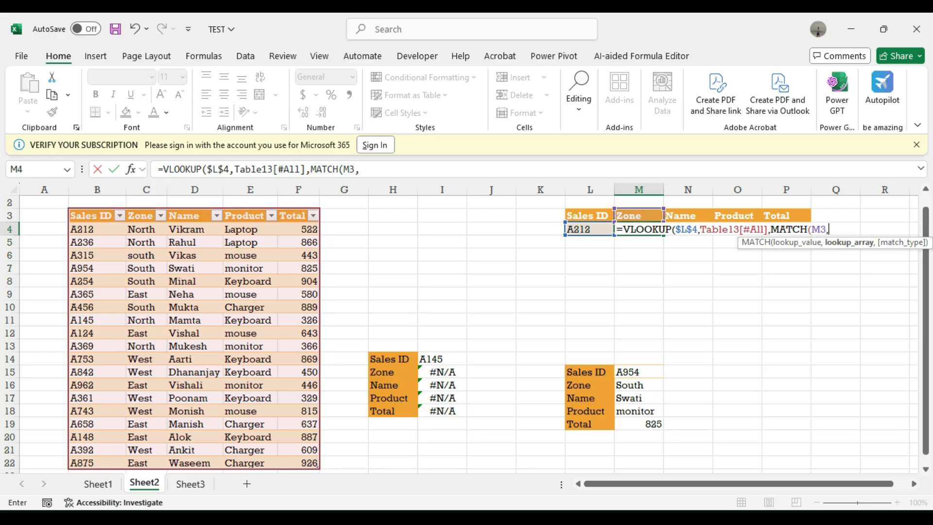
{"action": "left_click_drag", "start_coordinate": [95, 216], "coordinate": [296, 216]}
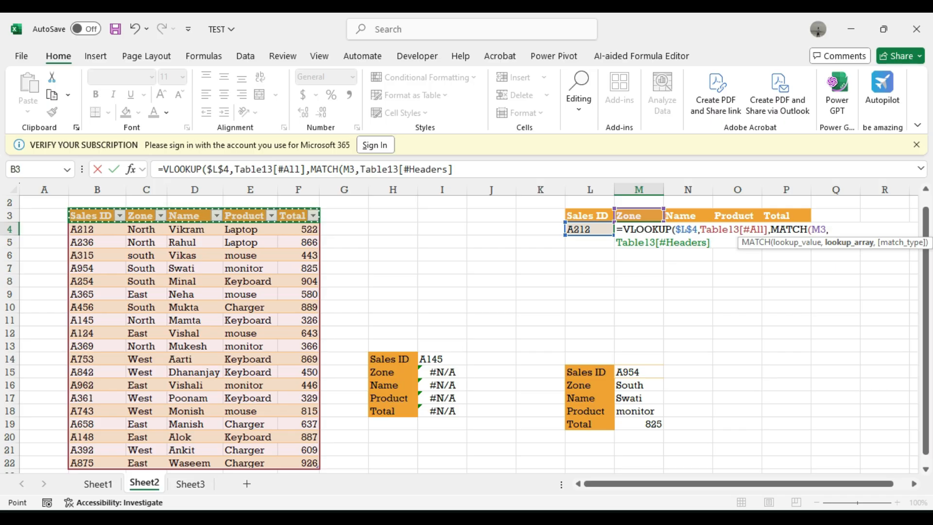
{"action": "type", "text": ",0)"}
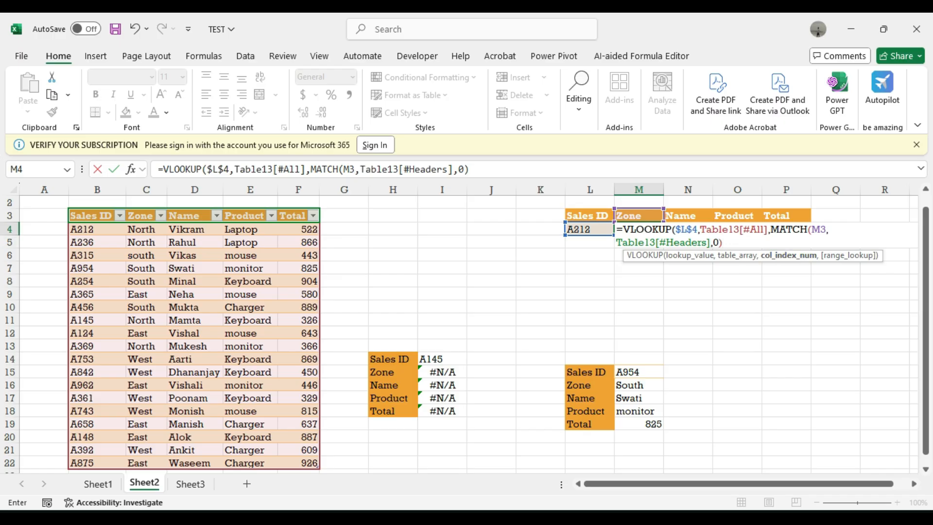
- Complete the M4 VLOOKUP with 0 for an exact match and enter the formula
{"action": "key", "text": "F2"}
{"action": "left_click", "coordinate": [788, 256]}
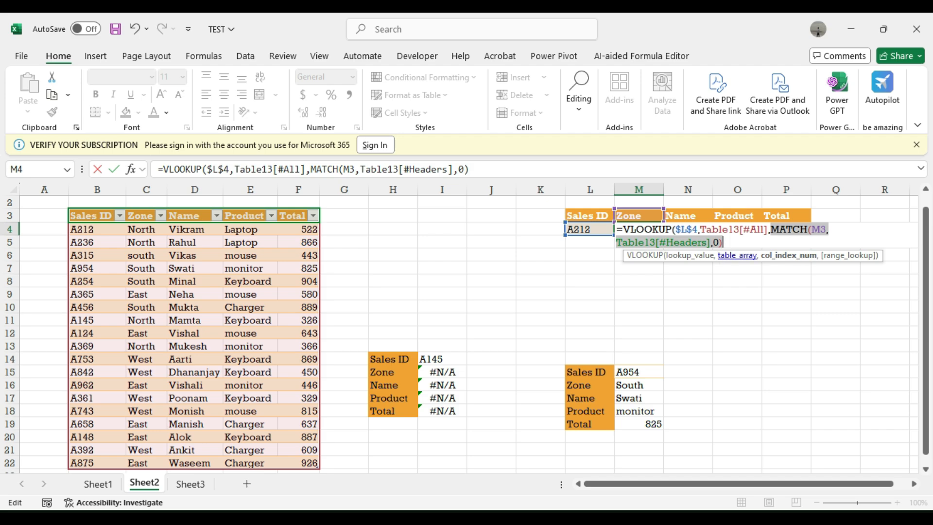
{"action": "left_click", "coordinate": [724, 242]}
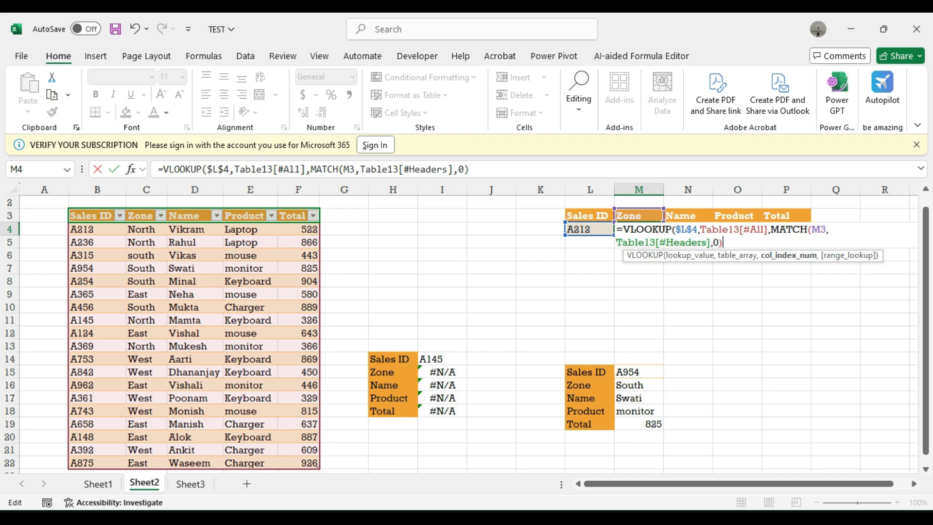
{"action": "type", "text": ",0"}
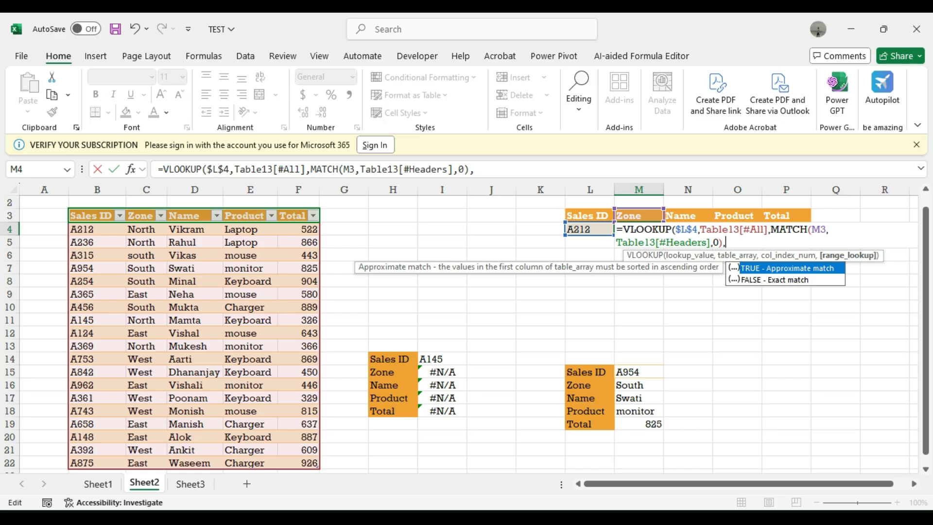
{"action": "type", "text": ")"}
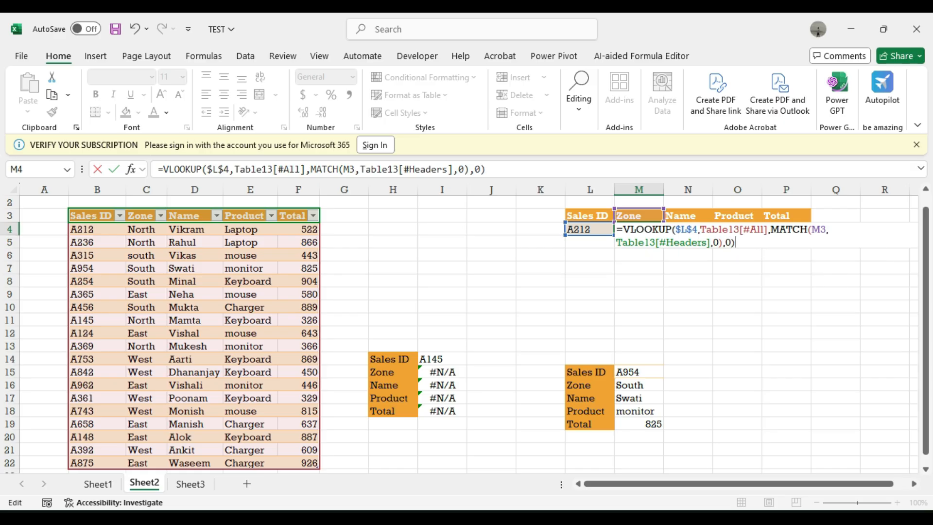
{"action": "key", "text": "ctrl+Return"}
- Fill the VLOOKUP and MATCH formula from M4 across to P4
{"action": "key", "text": "shift+Right"}
{"action": "key", "text": "shift+Right"}
{"action": "key", "text": "shift+Right"}
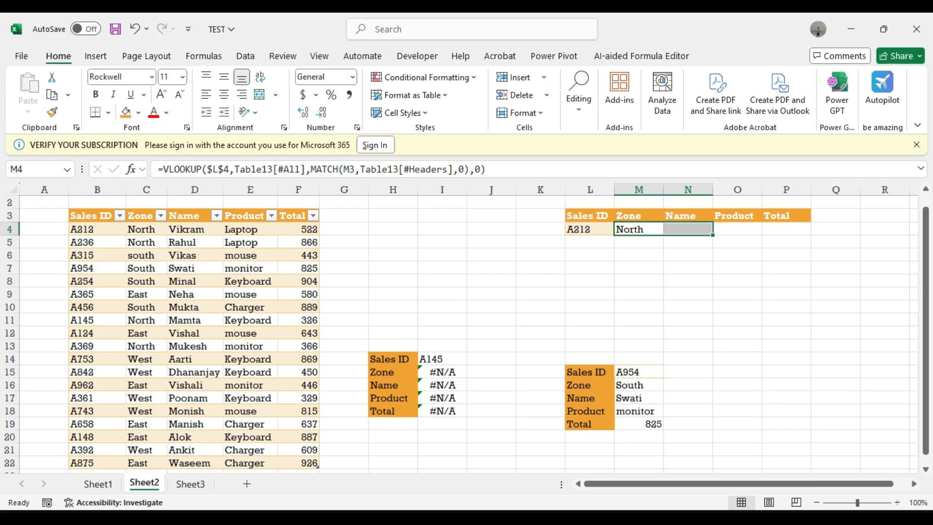
{"action": "key", "text": "ctrl+r"}
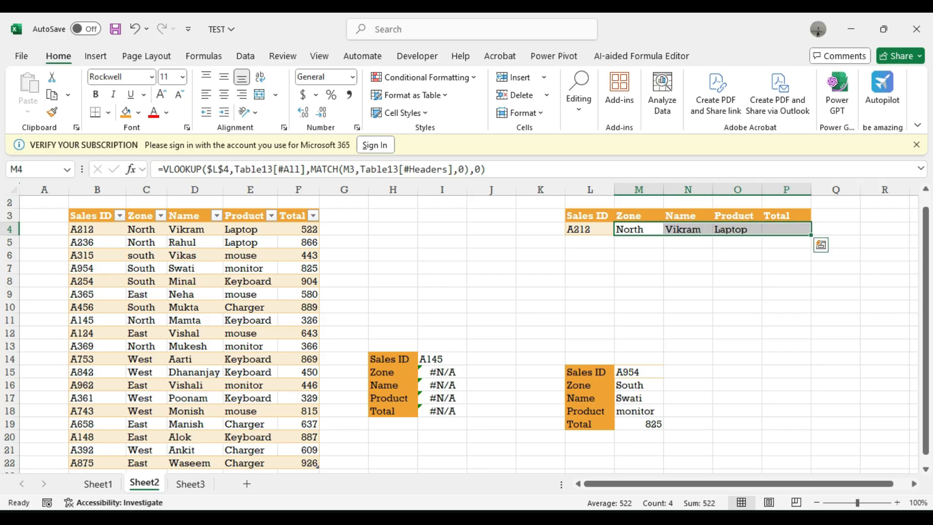
{"action": "key", "text": "ctrl+q"}
{"action": "key", "text": "Escape"}
{"action": "key", "text": "Down"}
{"action": "key", "text": "Down"}
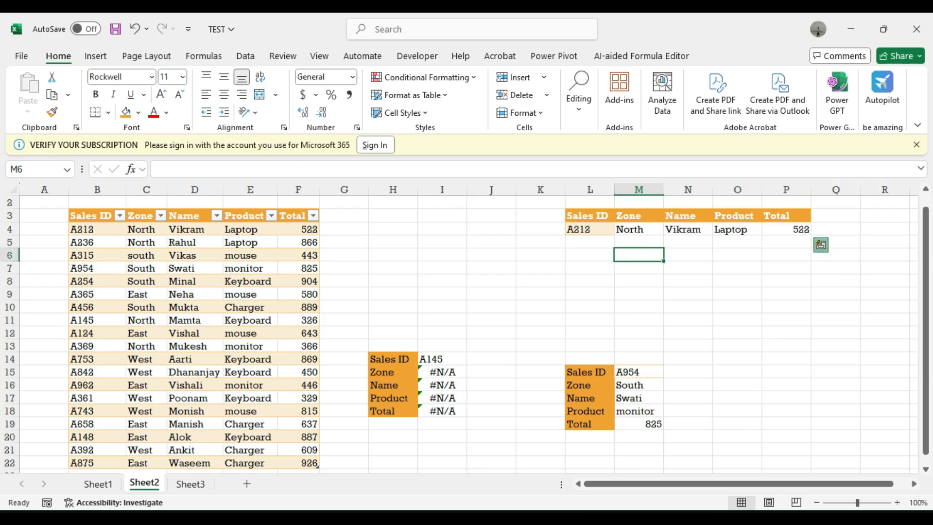
{"action": "key", "text": "Up"}
{"action": "key", "text": "Up"}
{"action": "key", "text": "Left"}
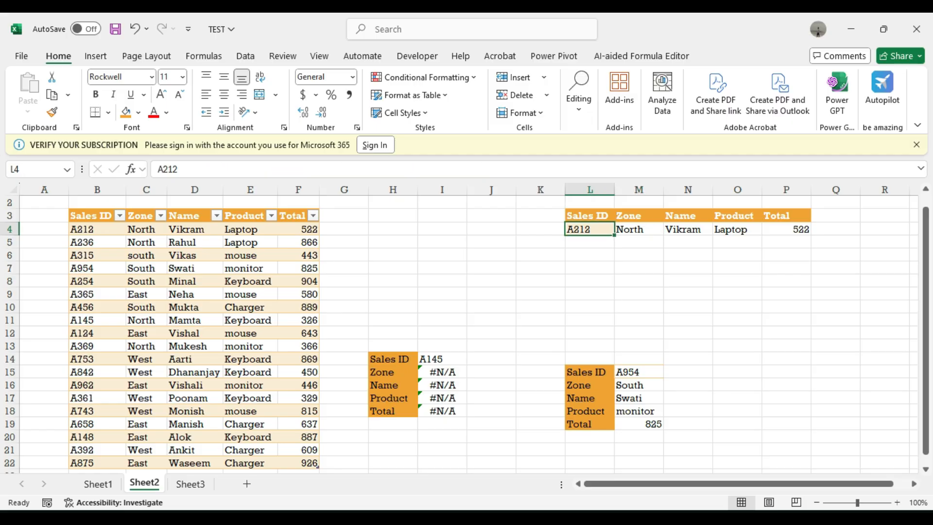
{"action": "key", "text": "Right"}
{"action": "key", "text": "Right"}
{"action": "key", "text": "Down"}
{"action": "key", "text": "Down"}
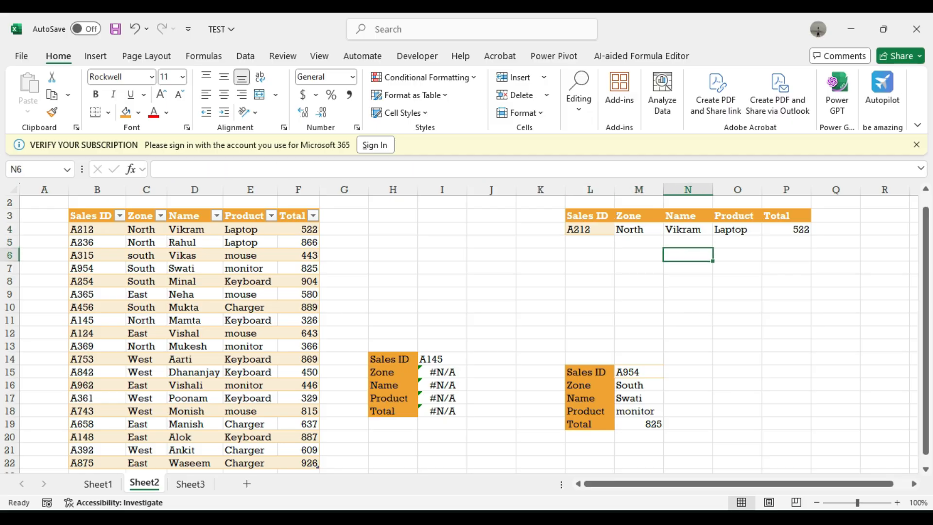
- Start a VLOOKUP formula in N16, beside the vertical Zone result, with $M$15 as its lookup value
{"action": "left_click", "coordinate": [638, 372]}
{"action": "key", "text": "Right"}
{"action": "key", "text": "Right"}
{"action": "key", "text": "Left"}
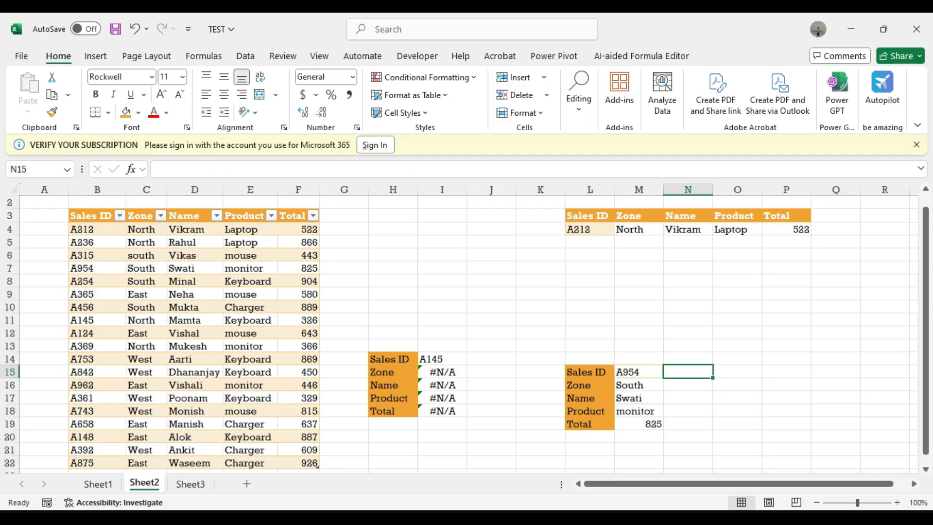
{"action": "type", "text": "="}
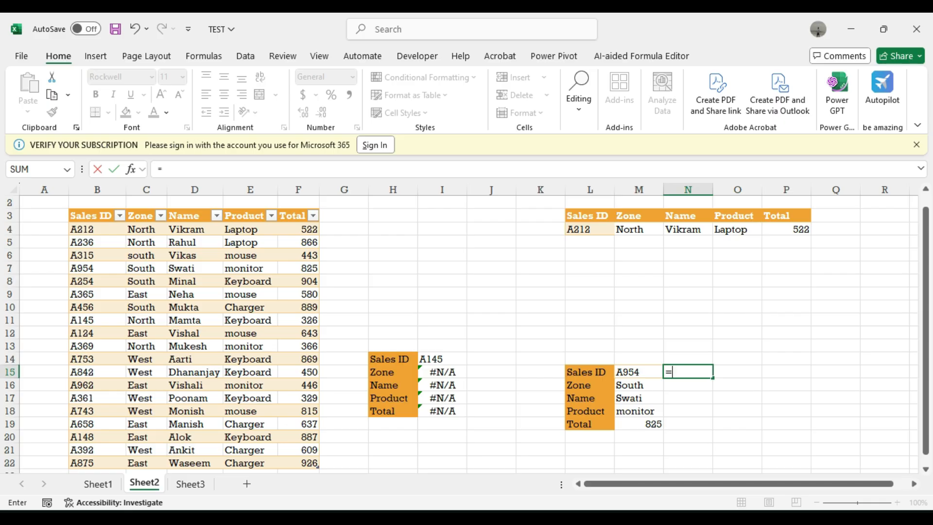
{"action": "key", "text": "Return"}
{"action": "type", "text": "="}
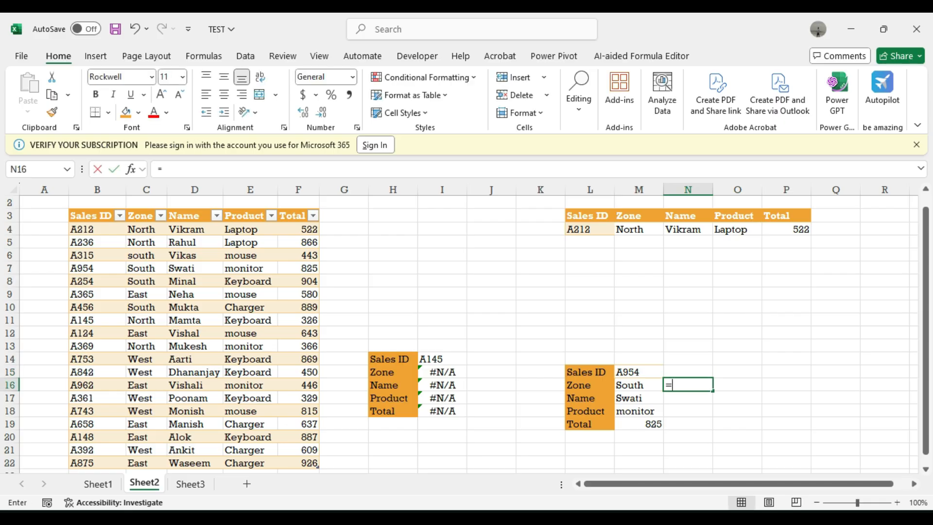
{"action": "type", "text": "vlo"}
{"action": "key", "text": "Tab"}
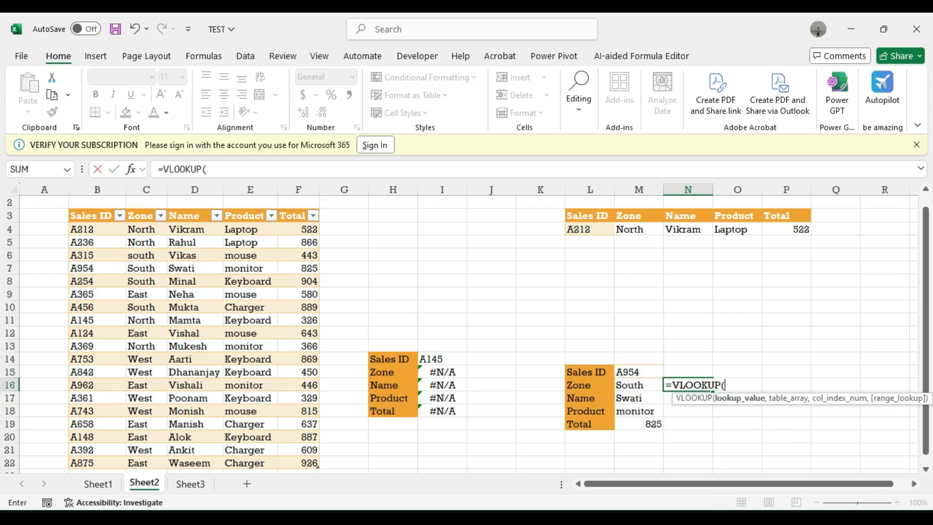
{"action": "left_click", "coordinate": [638, 372]}
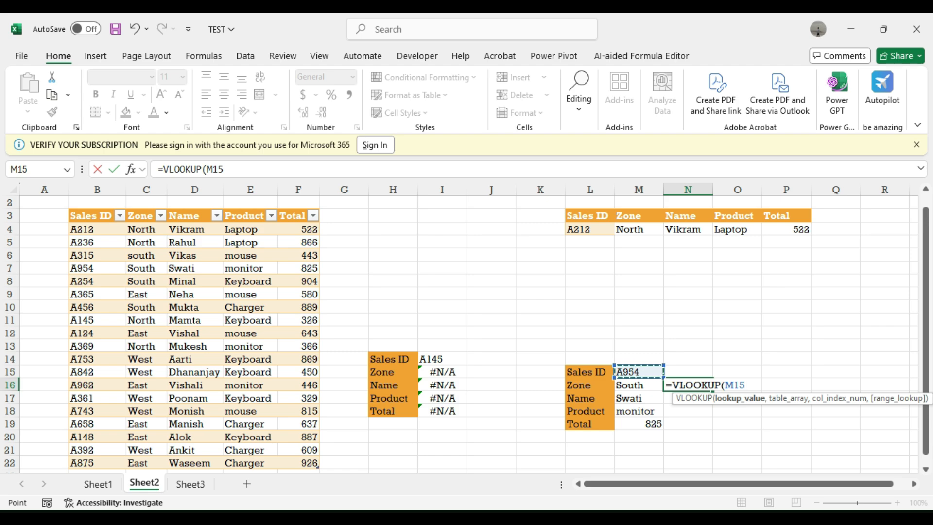
{"action": "key", "text": "F4"}
{"action": "type", "text": ","}
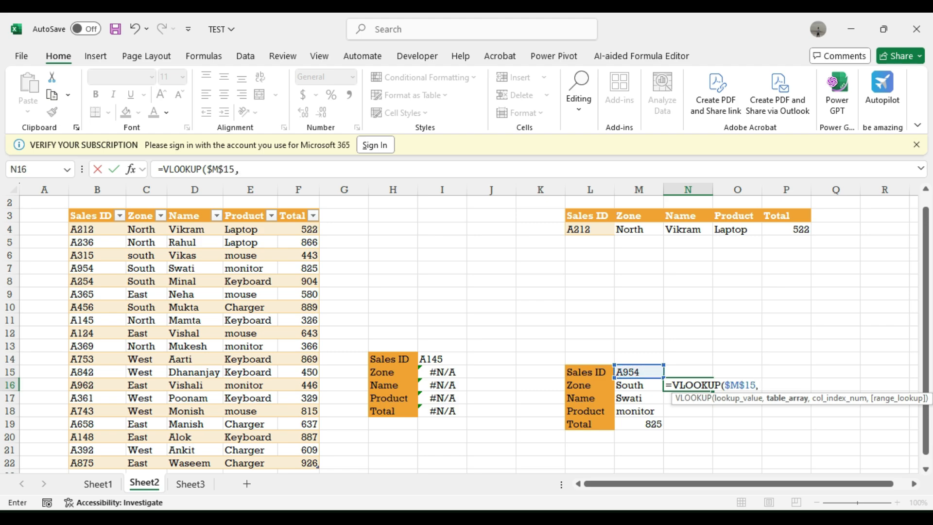
- Supply the whole sales table with its header row, Table13[#All], as the table array of N16's VLOOKUP
{"action": "left_click", "coordinate": [97, 230]}
{"action": "key", "text": "Up"}
{"action": "key", "text": "ctrl+shift+Right"}
{"action": "key", "text": "ctrl+shift+Down"}
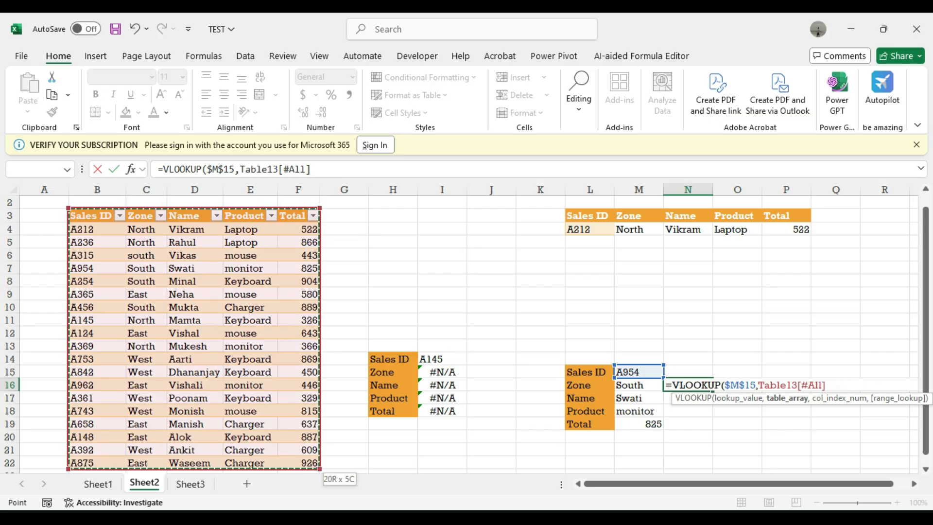
- Supply the column index in N16's VLOOKUP with MATCH(L16,Table13[#Headers],0)
{"action": "type", "text": ",m"}
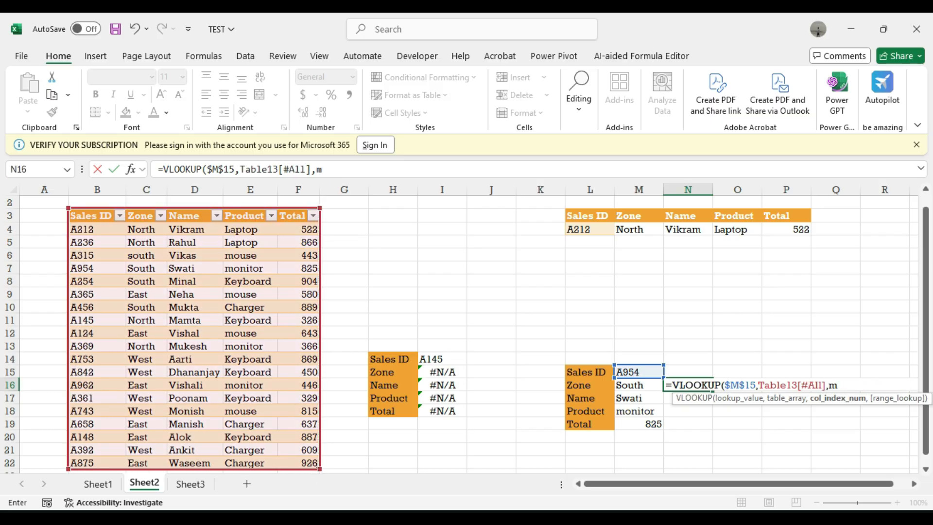
{"action": "type", "text": "atc"}
{"action": "key", "text": "Tab"}
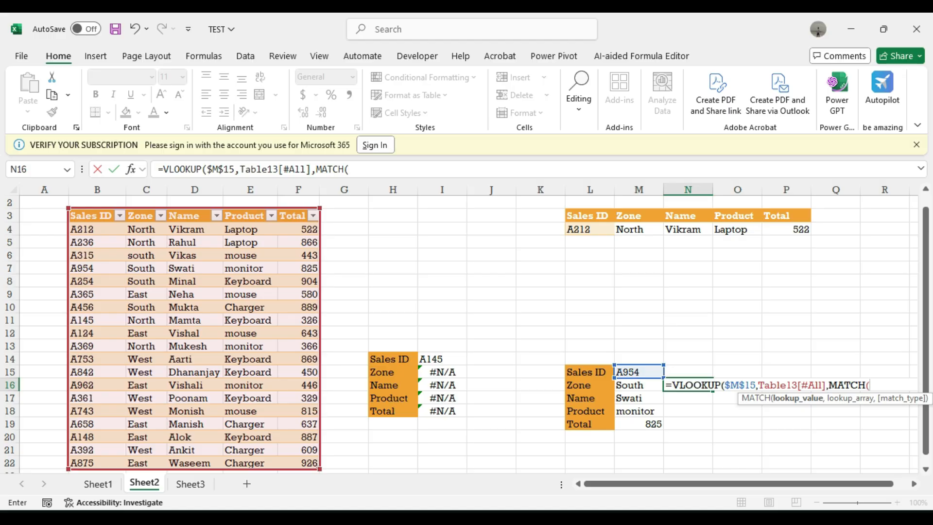
{"action": "left_click", "coordinate": [589, 384]}
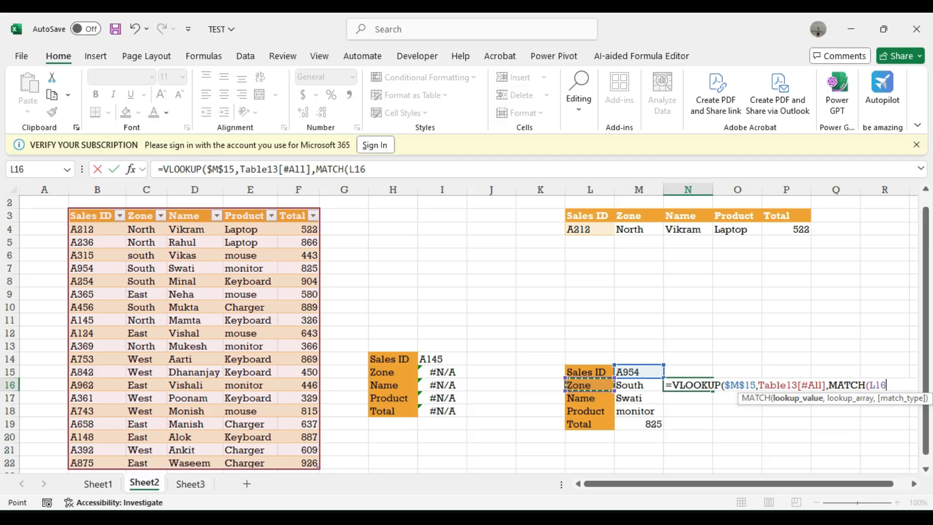
{"action": "type", "text": ","}
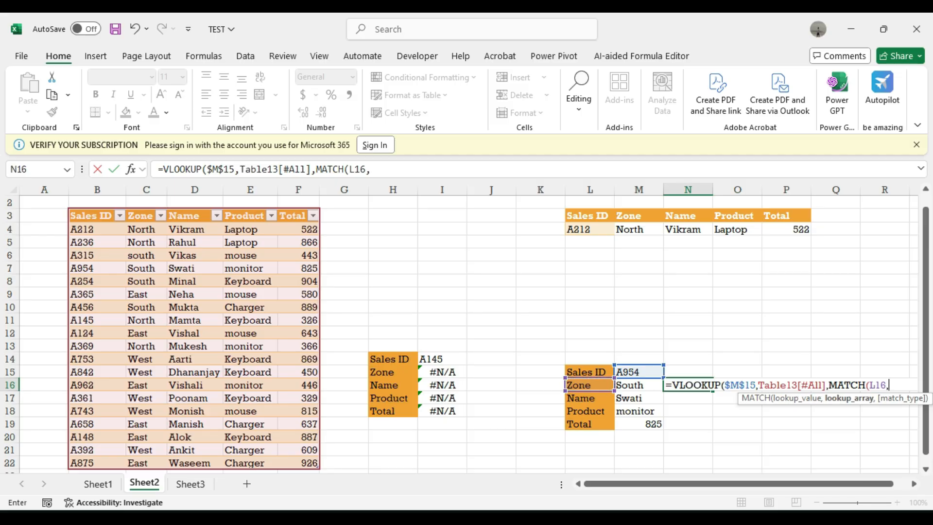
{"action": "left_click", "coordinate": [92, 215]}
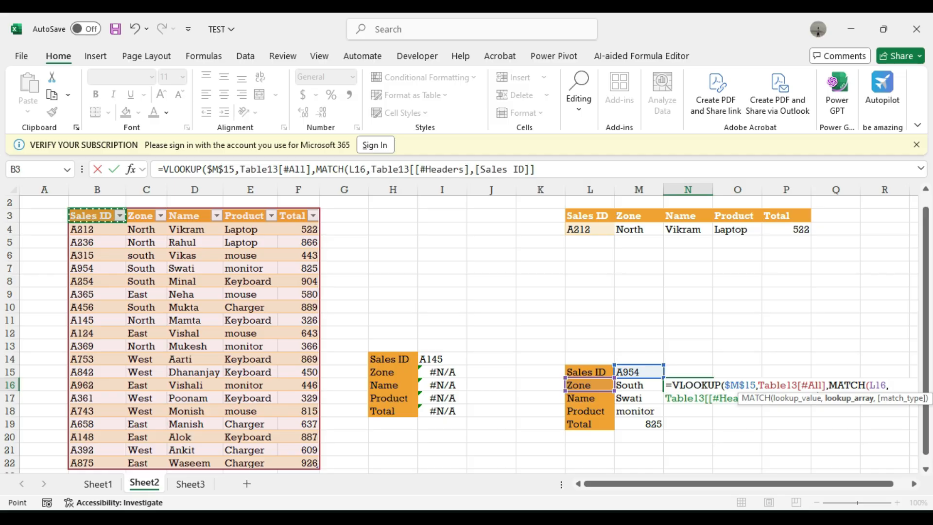
{"action": "key", "text": "ctrl+shift+Right"}
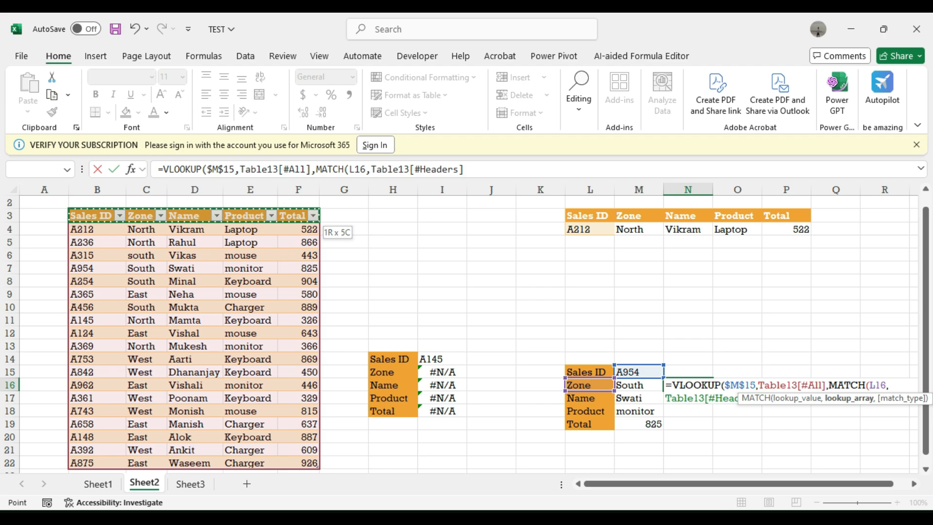
{"action": "type", "text": ","}
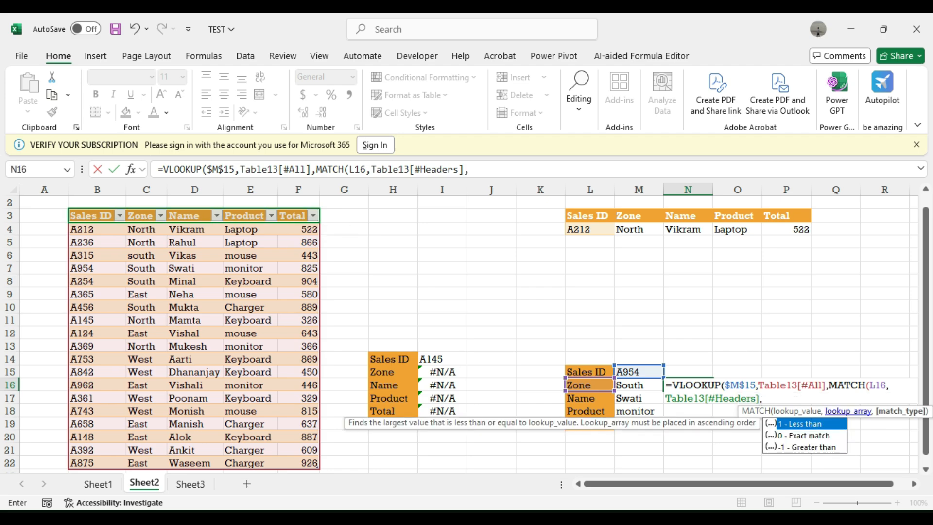
{"action": "type", "text": "0)"}
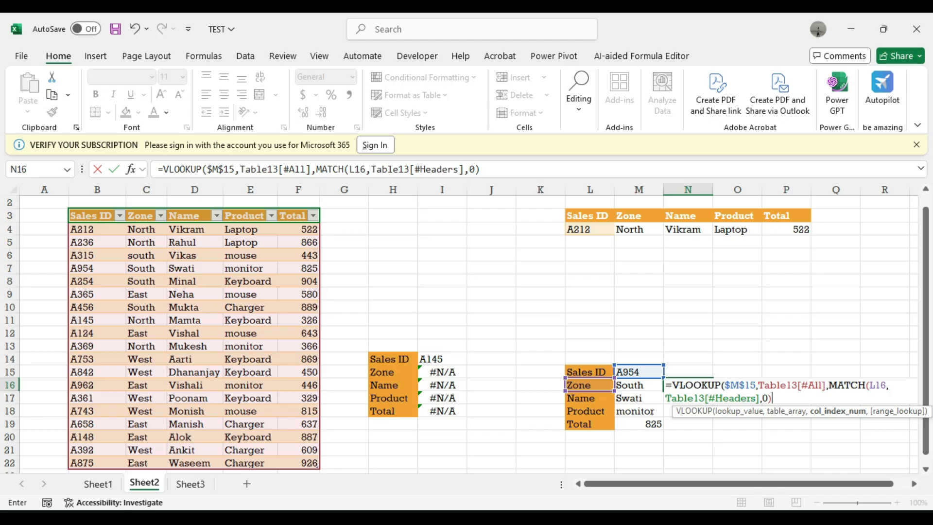
- Complete the N16 VLOOKUP with 0 for an exact match and enter the formula
{"action": "type", "text": ","}
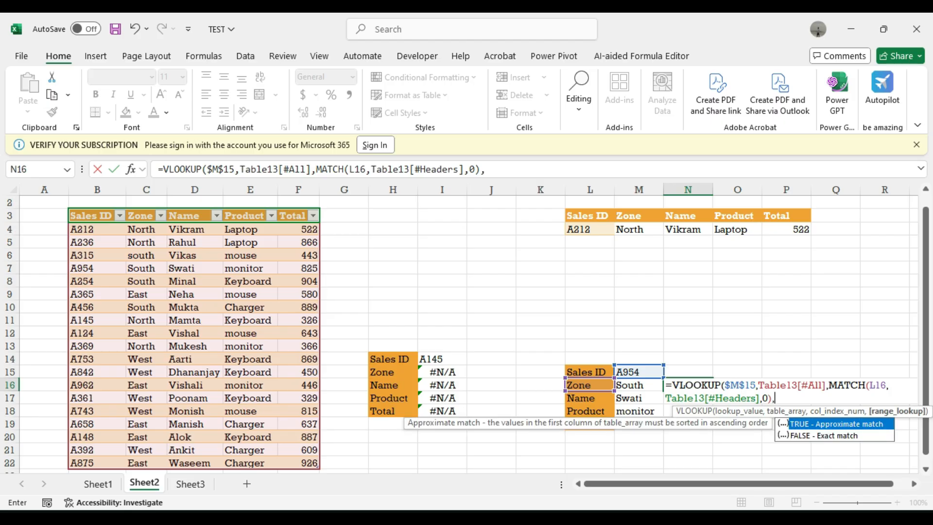
{"action": "key", "text": "Down"}
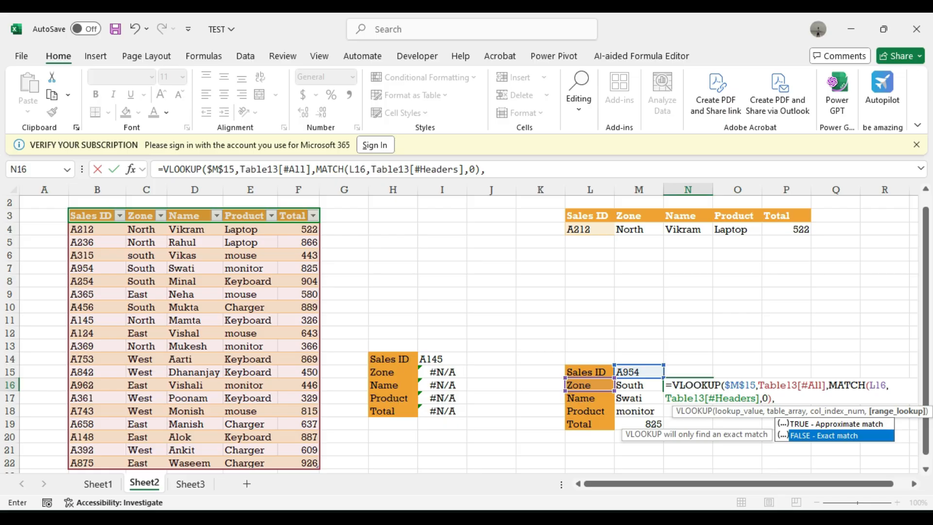
{"action": "type", "text": "0"}
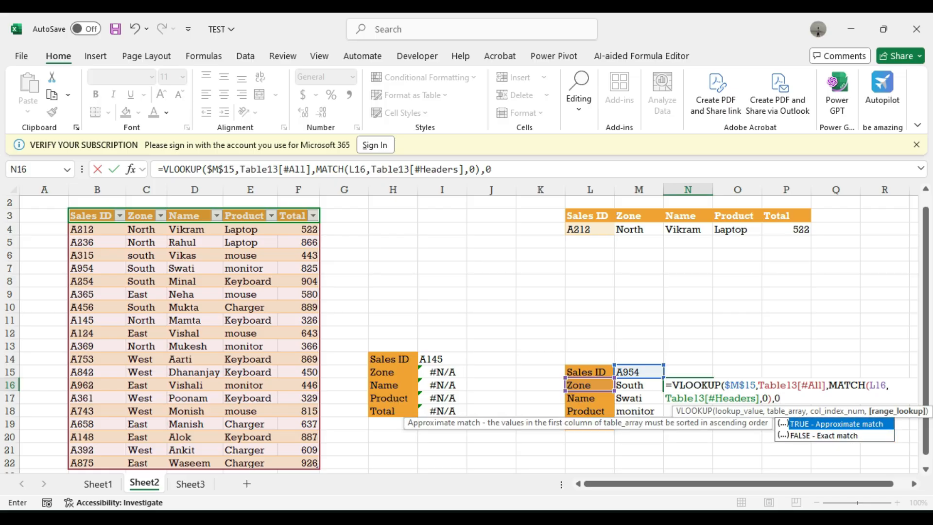
{"action": "type", "text": ")"}
{"action": "key", "text": "Return"}
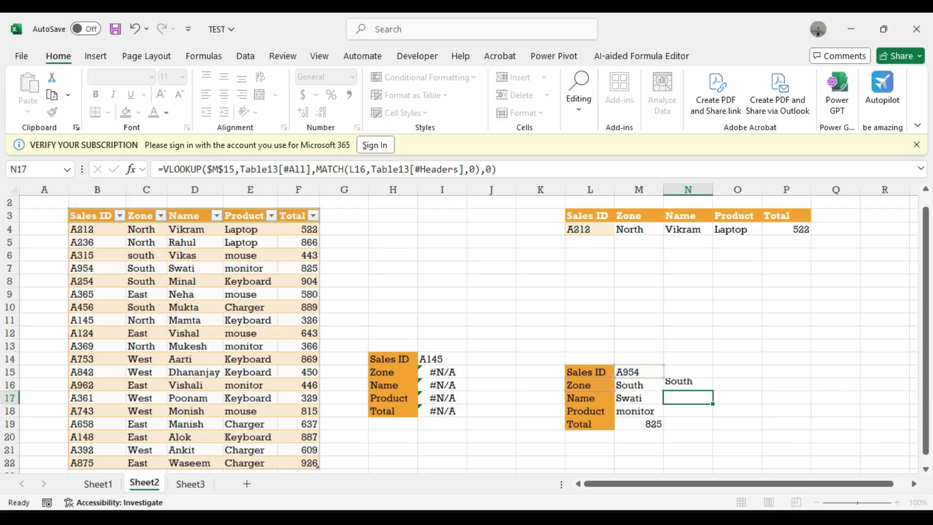
- Fill the VLOOKUP and MATCH formula from N16 down to N19
{"action": "key", "text": "Up"}
{"action": "key", "text": "shift+Down"}
{"action": "key", "text": "shift+Down"}
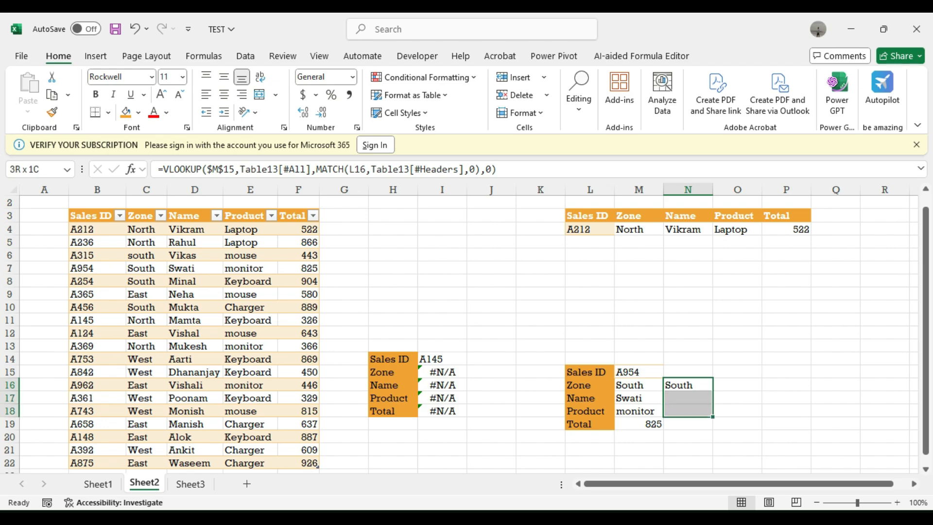
{"action": "key", "text": "shift+Down"}
{"action": "key", "text": "ctrl+d"}
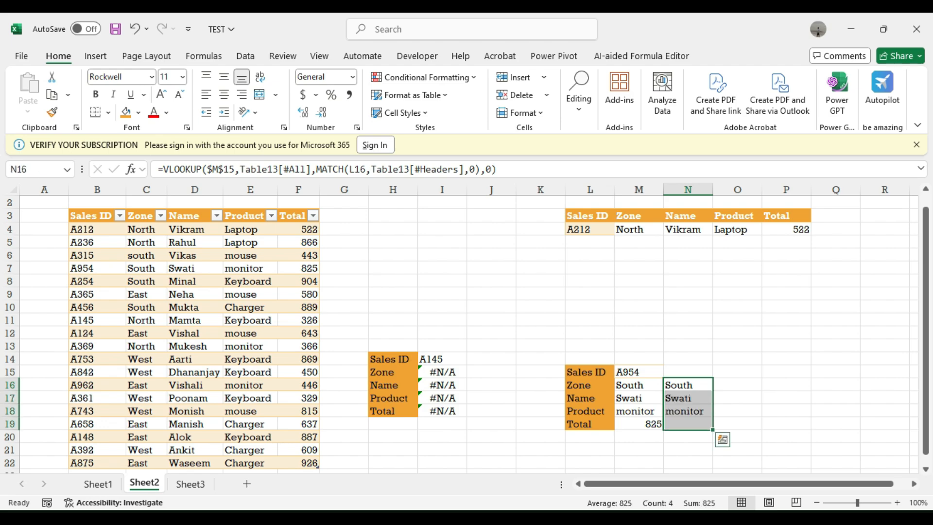
{"action": "left_click_drag", "start_coordinate": [589, 307], "coordinate": [786, 410]}
{"action": "left_click", "coordinate": [392, 280]}
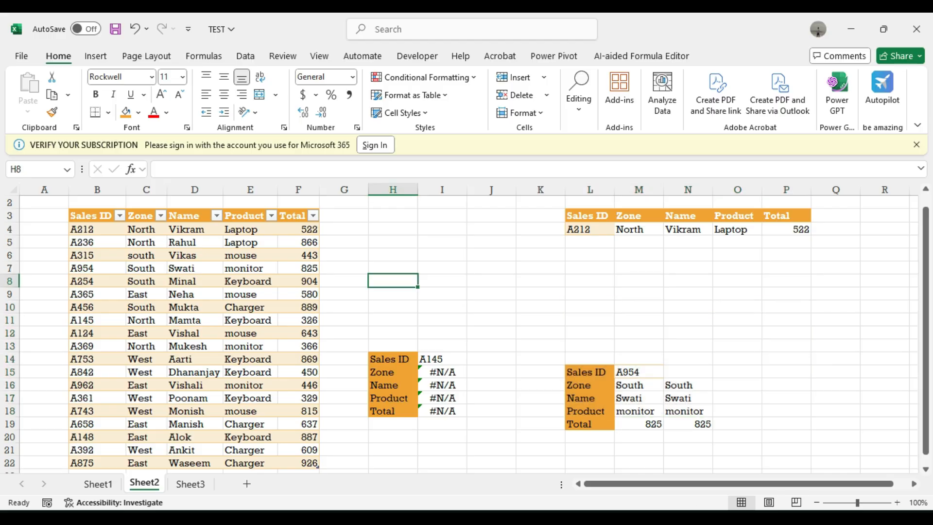
{"action": "left_click", "coordinate": [393, 242]}
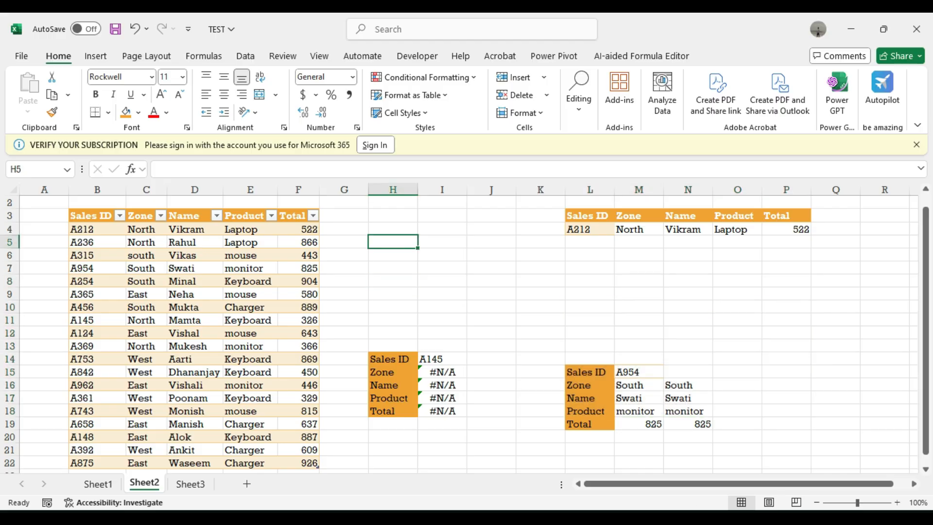
{"action": "left_click", "coordinate": [835, 333]}
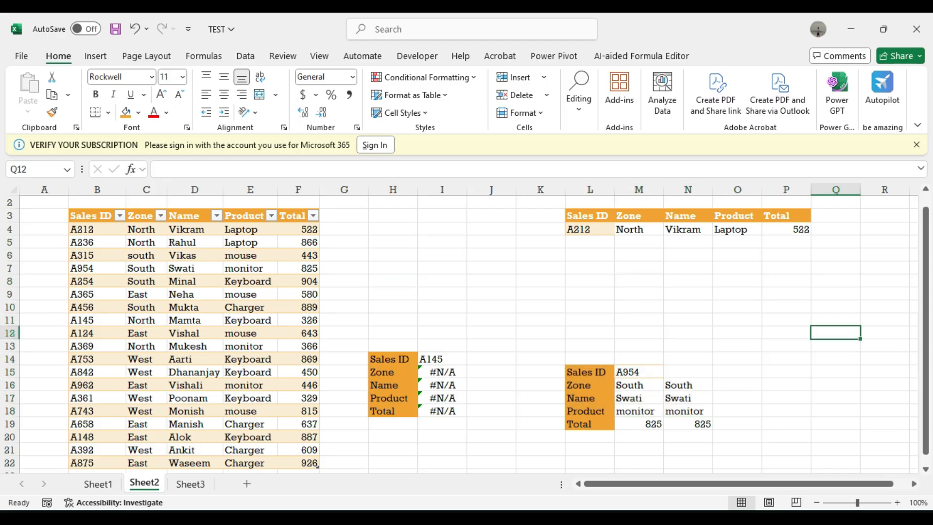